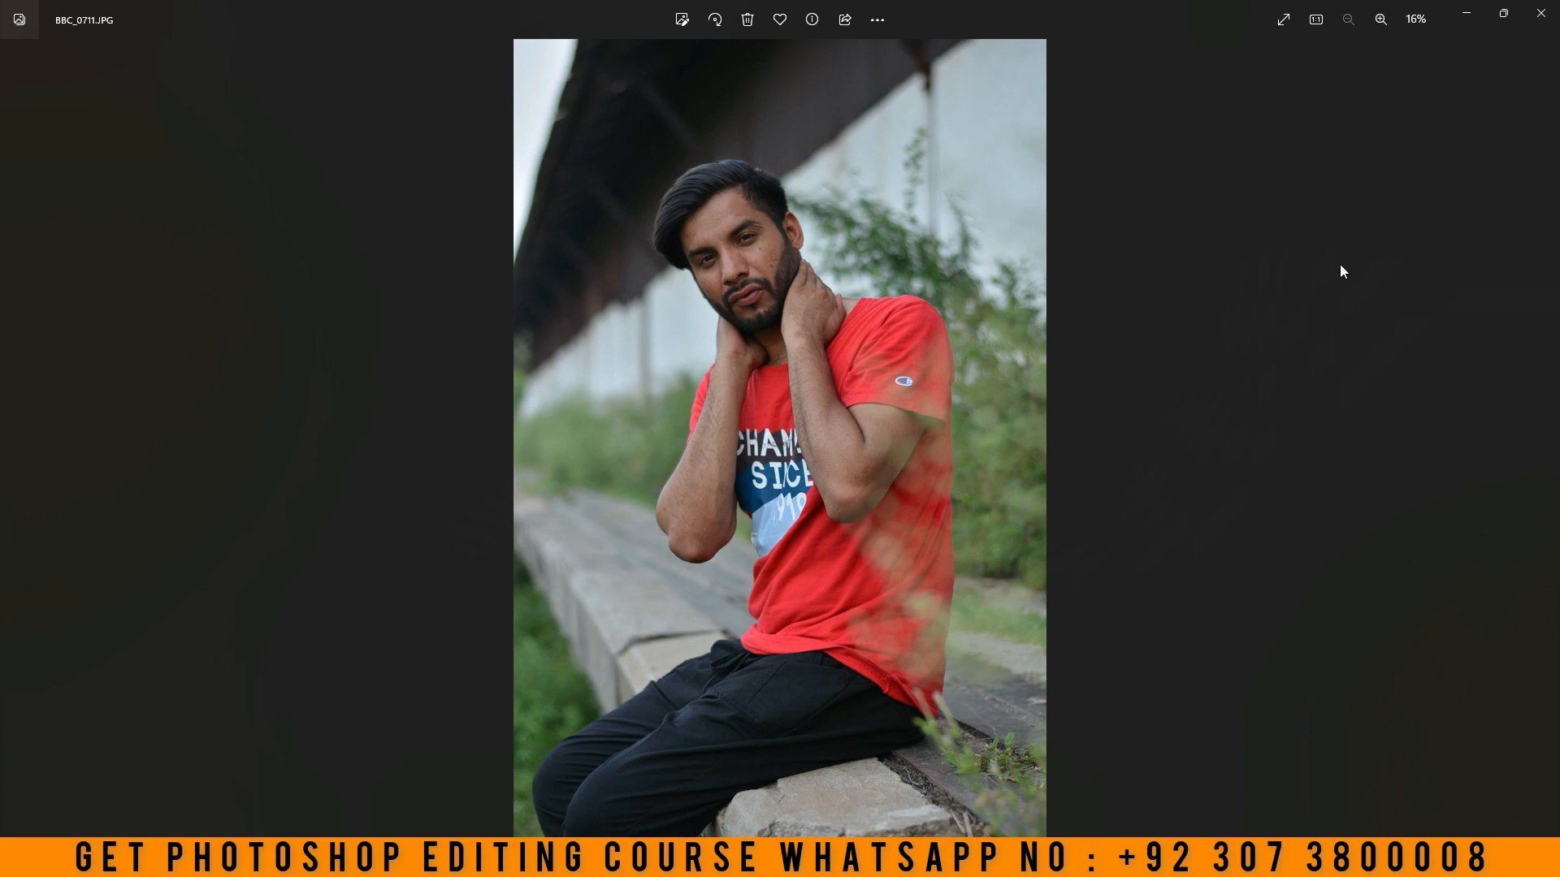
- Close the image viewer, switch to Photoshop and open the BBC_0711 photo from the desktop in a maximized window
left_click(1541, 13)
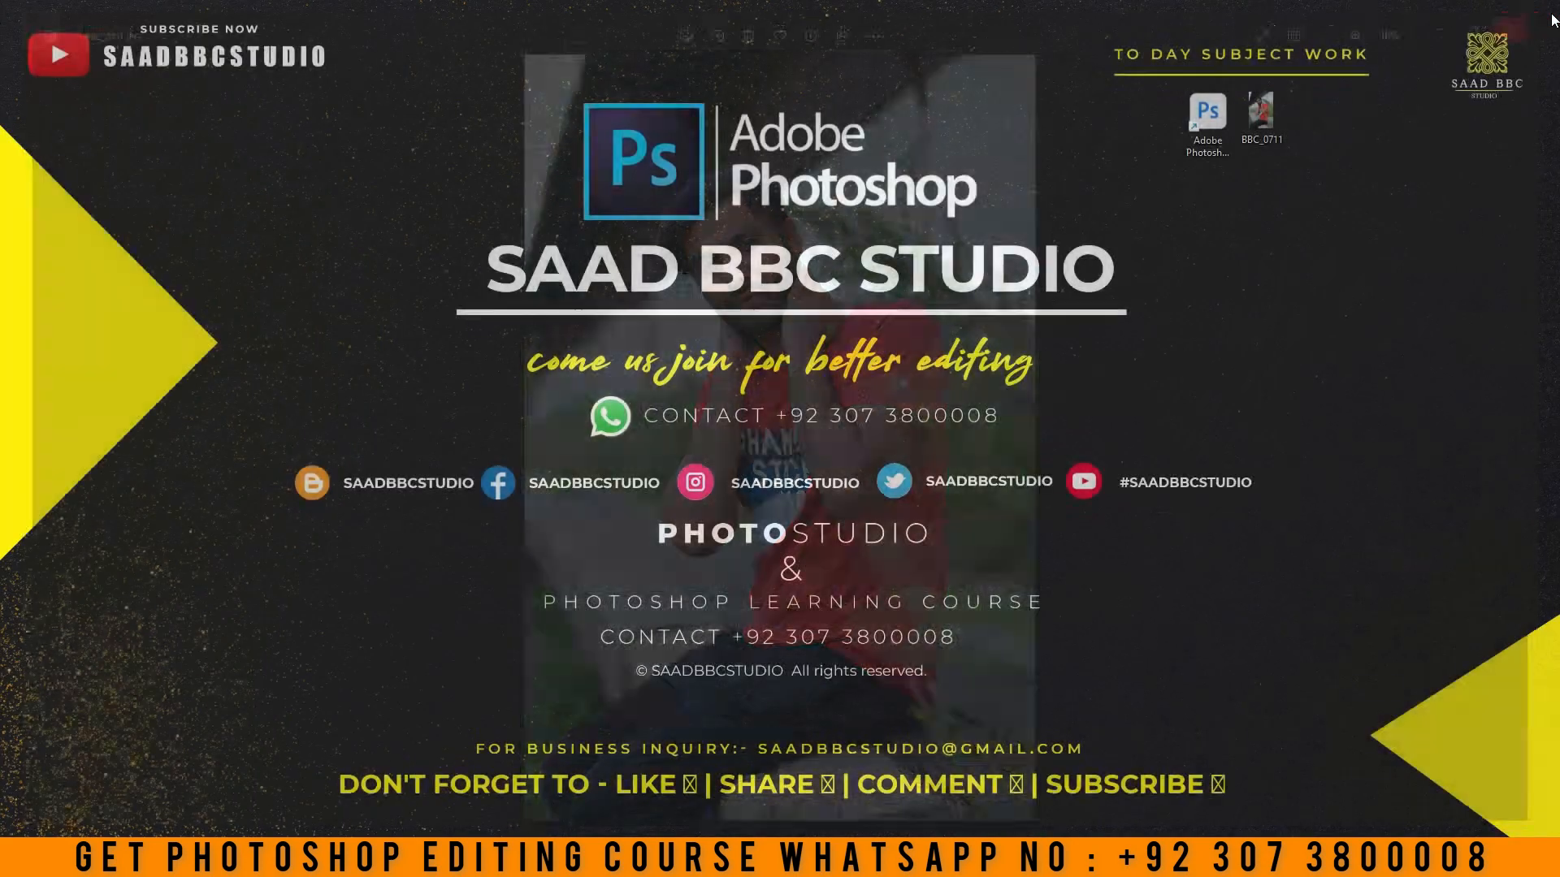
double_click(1208, 116)
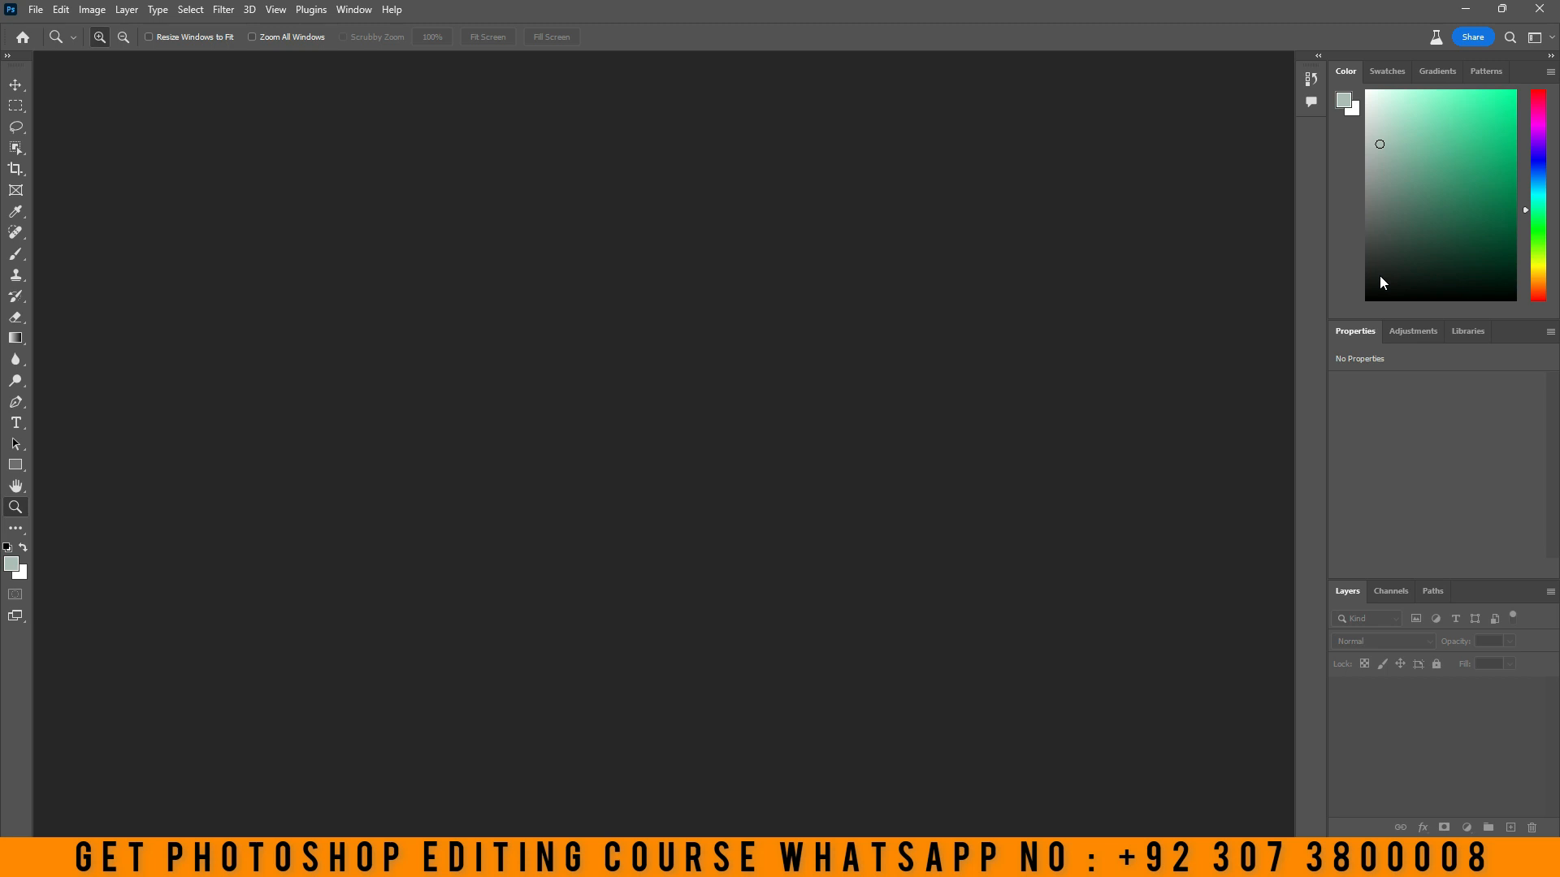
double_click(1086, 13)
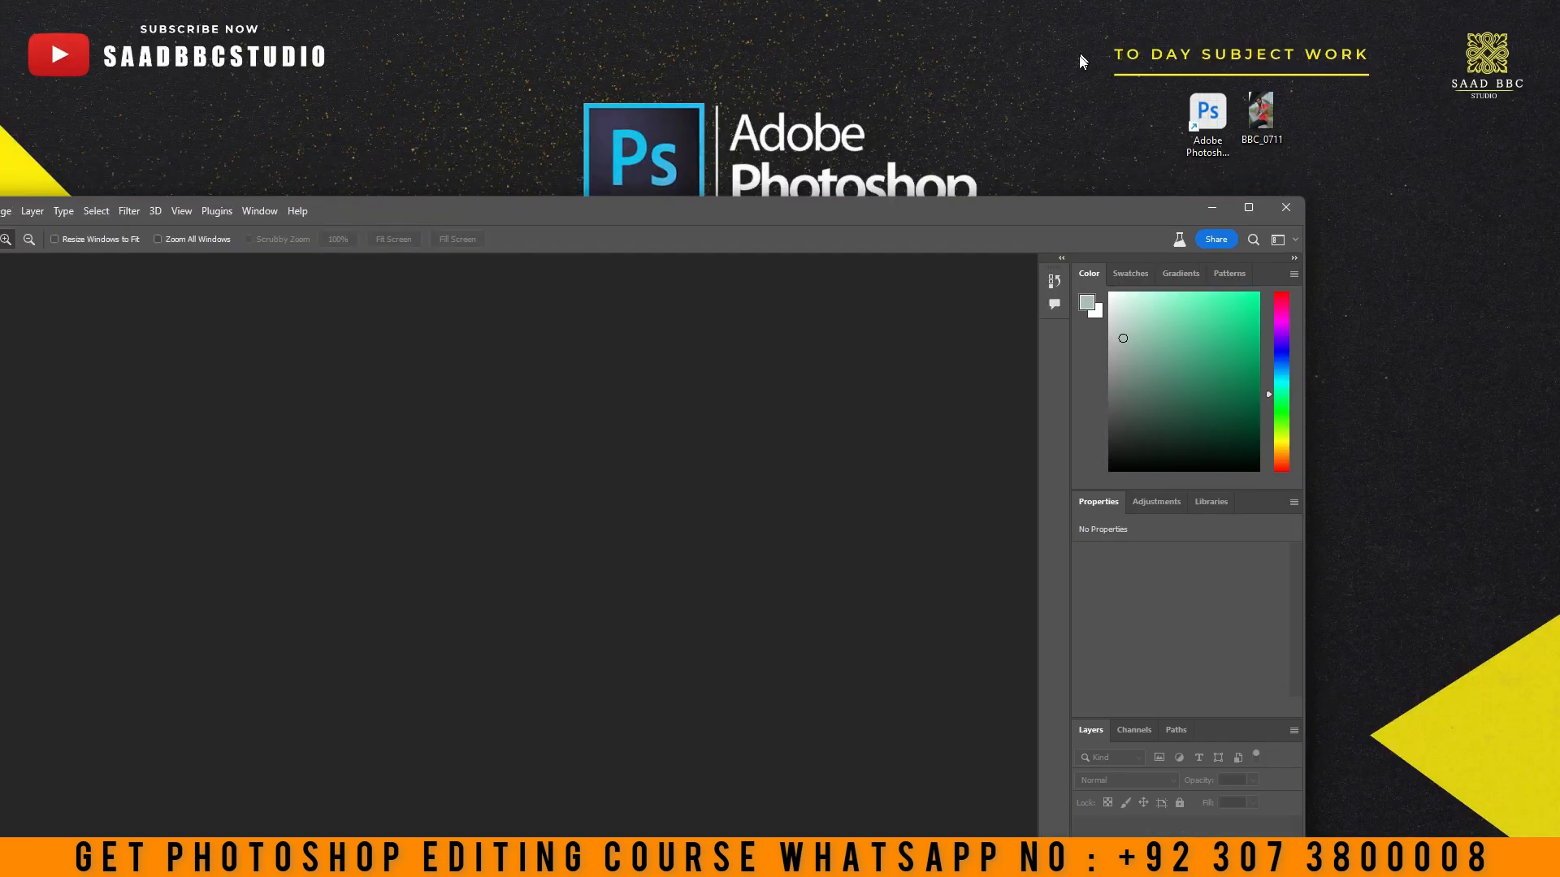
left_click_drag(1259, 132, 741, 362)
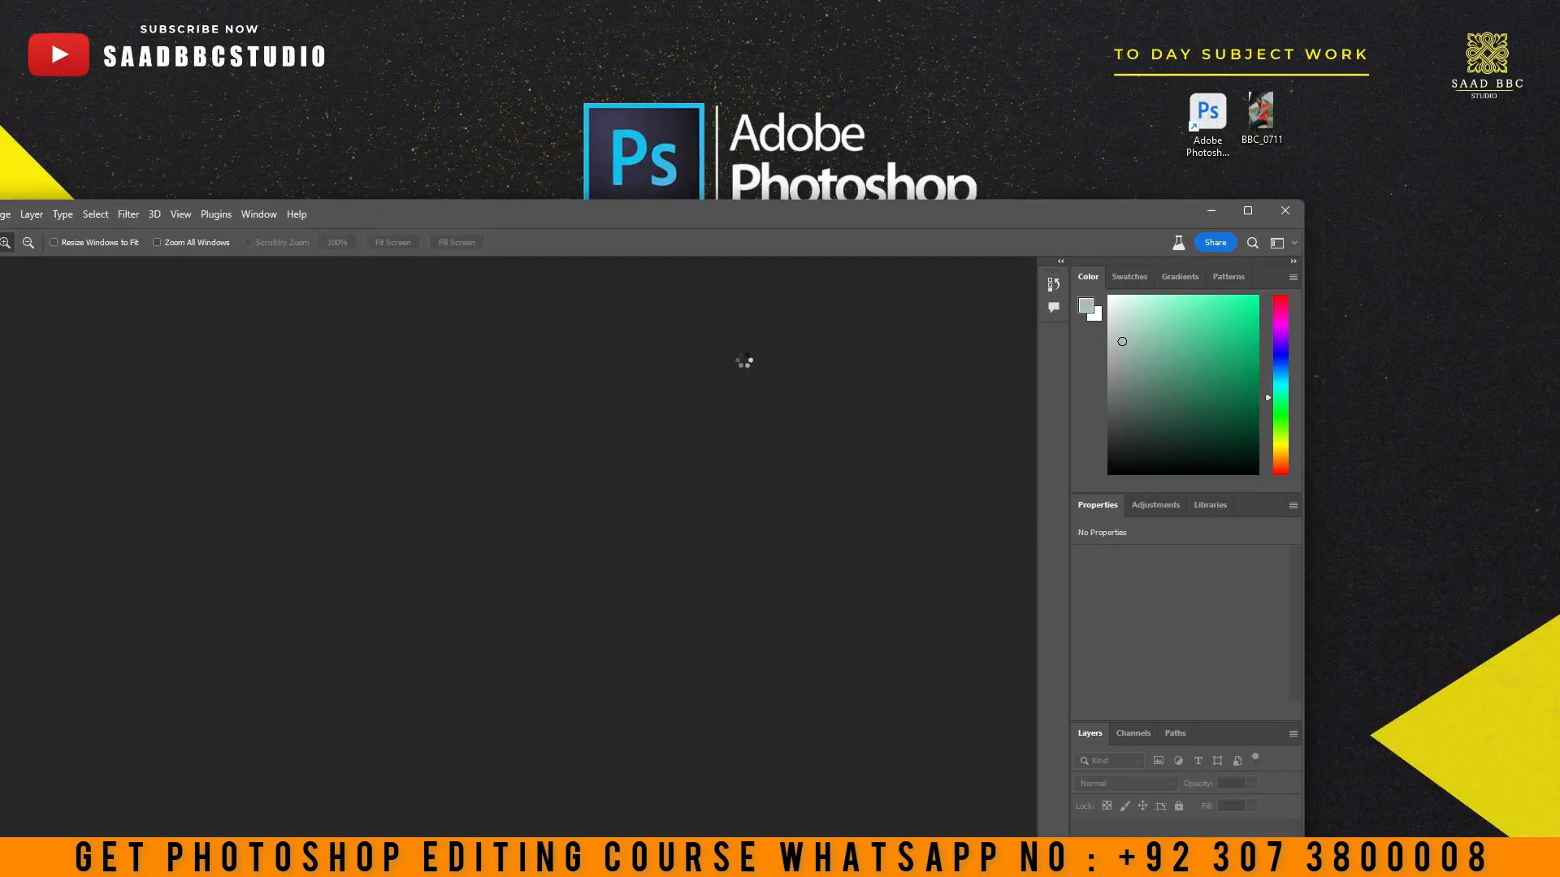
double_click(812, 209)
- Examine the man's face up close and the overall framing of the photo
left_click(546, 319)
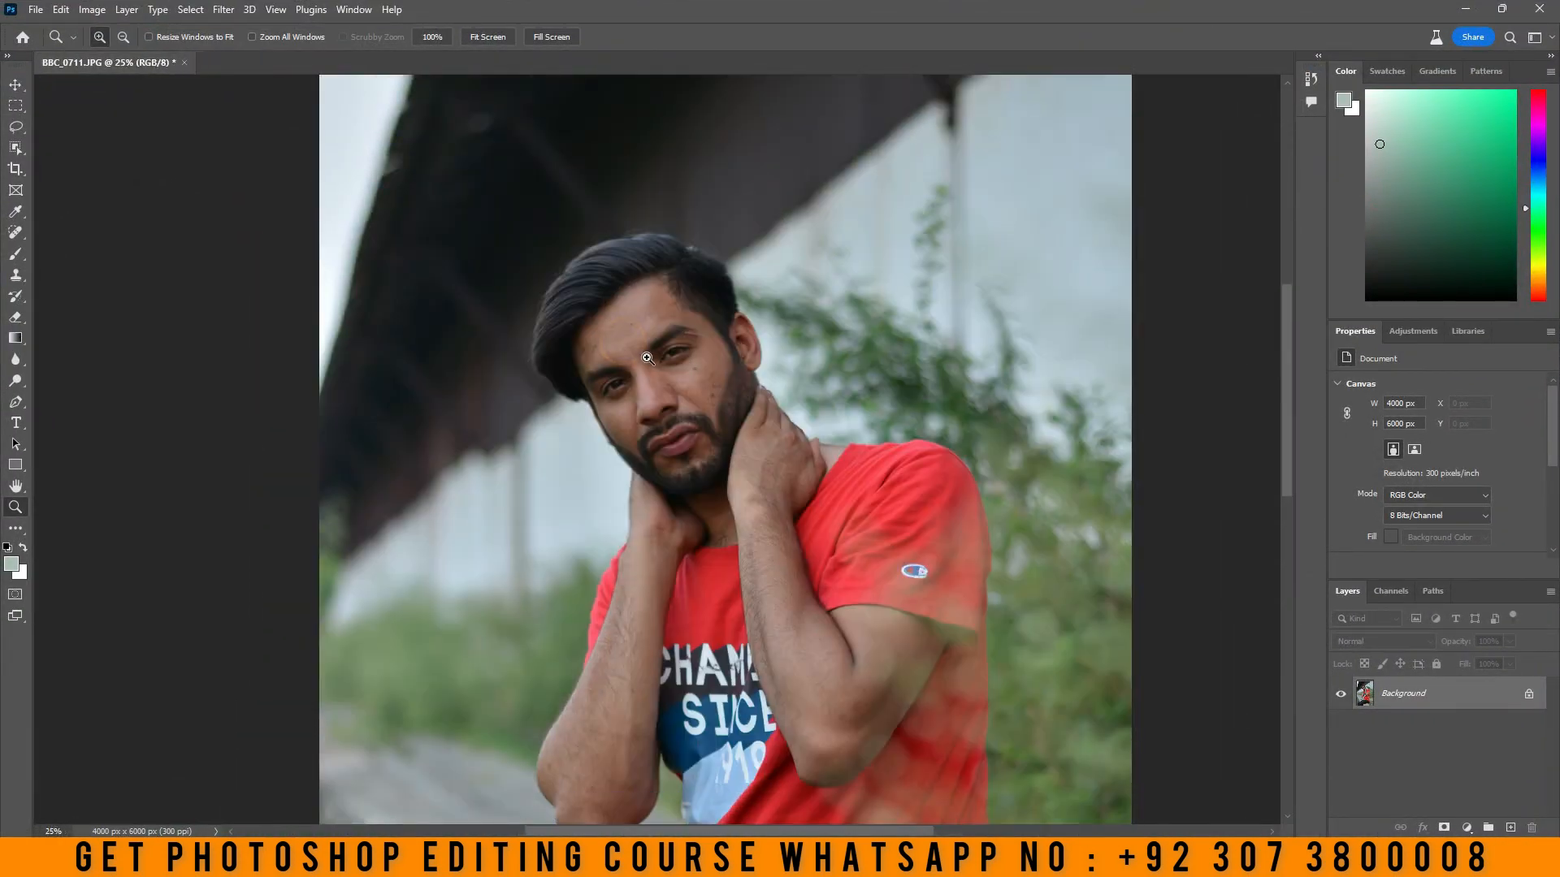
left_click(647, 358)
left_click(626, 376)
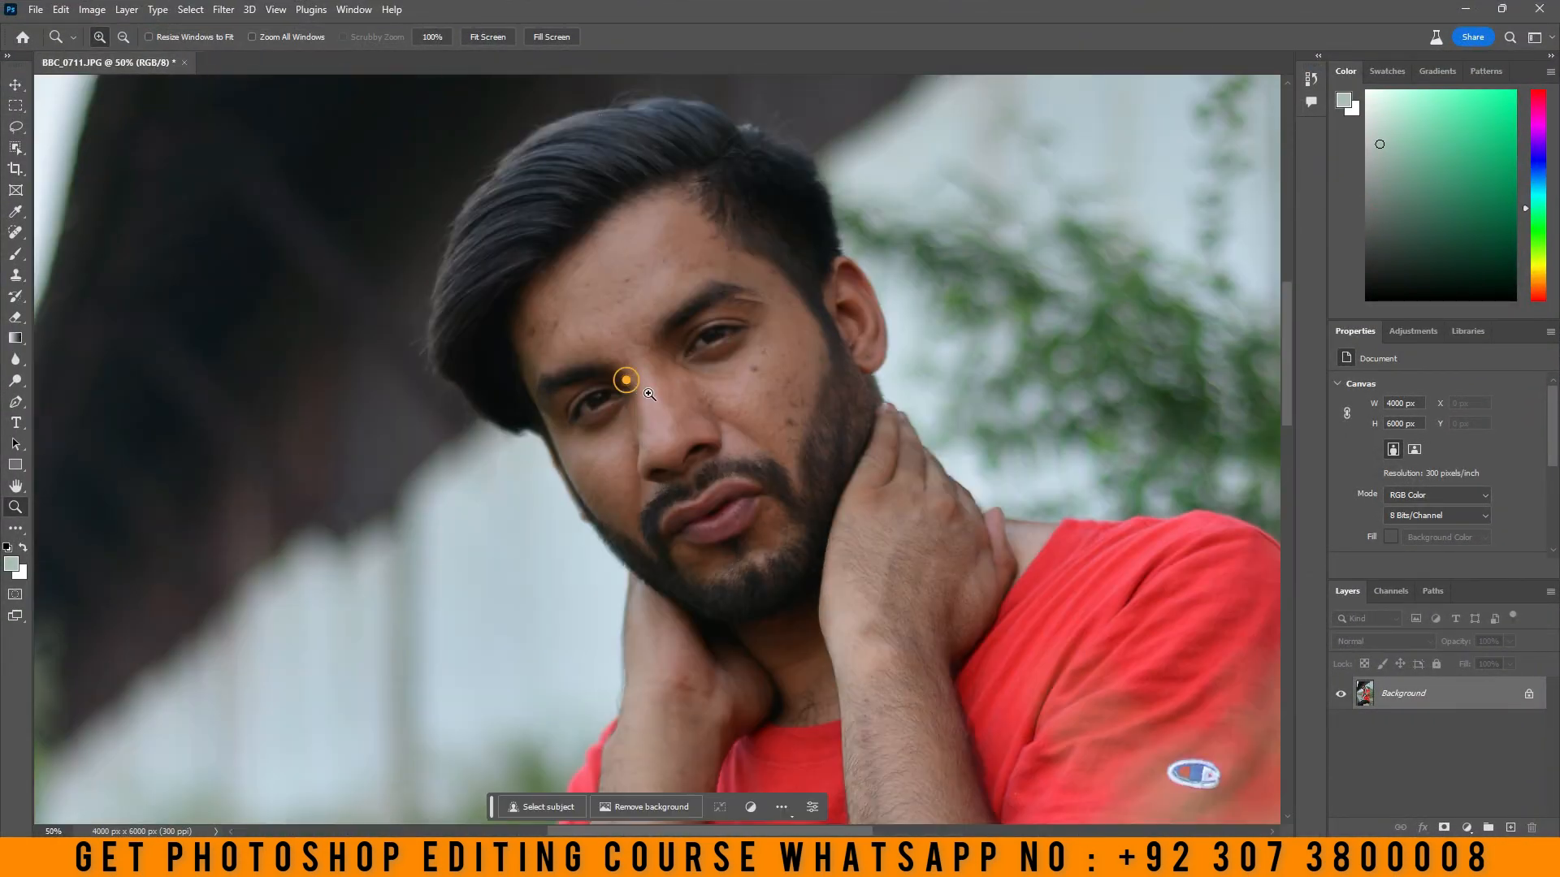
right_click(764, 337)
left_click(781, 345)
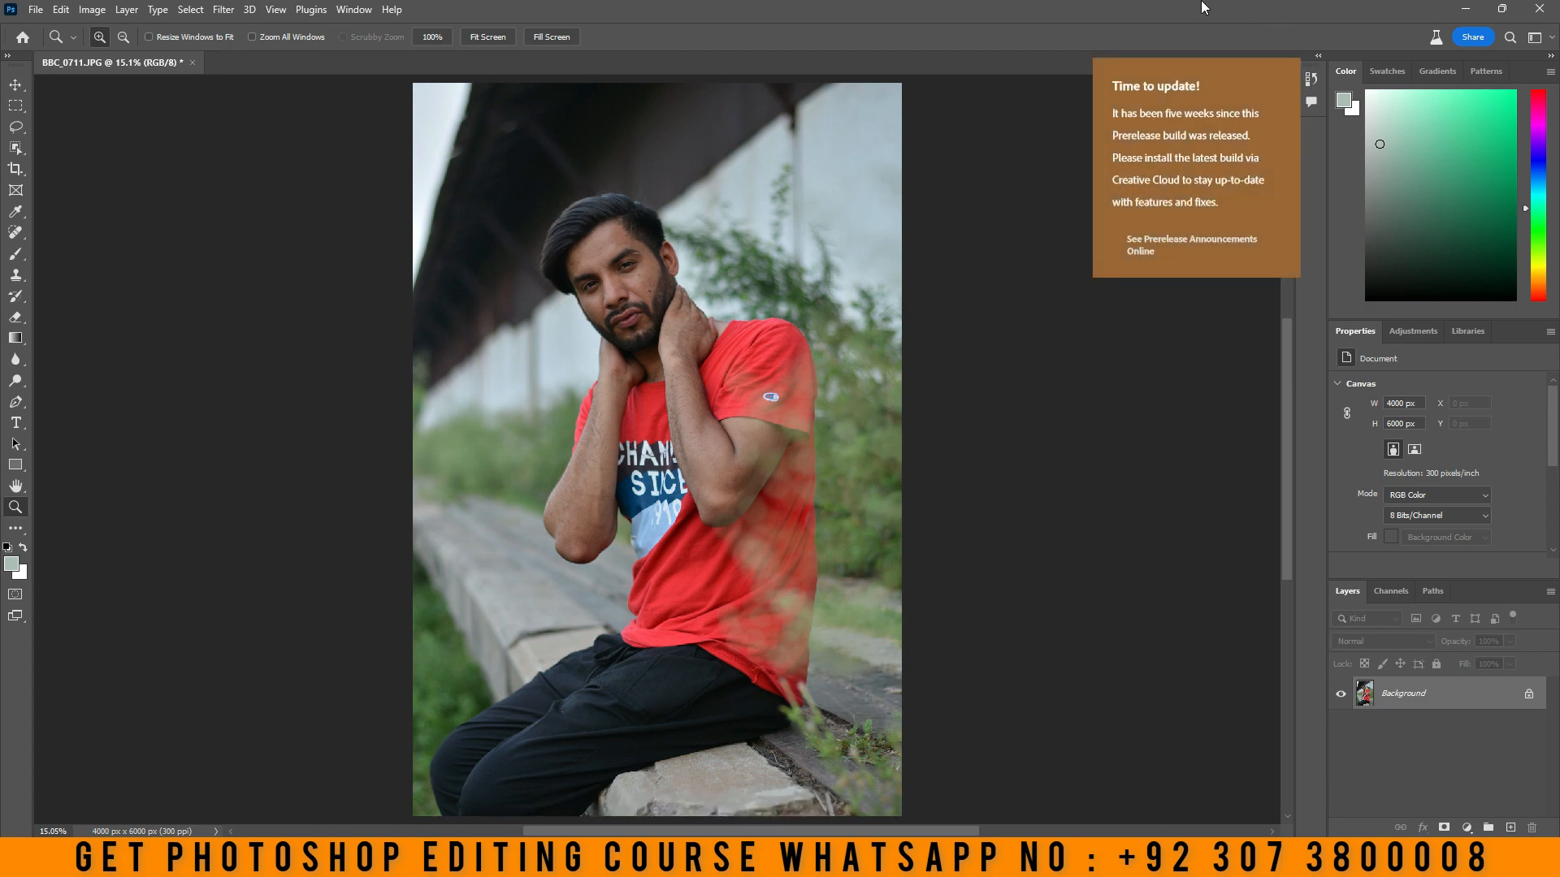
left_click(1127, 170)
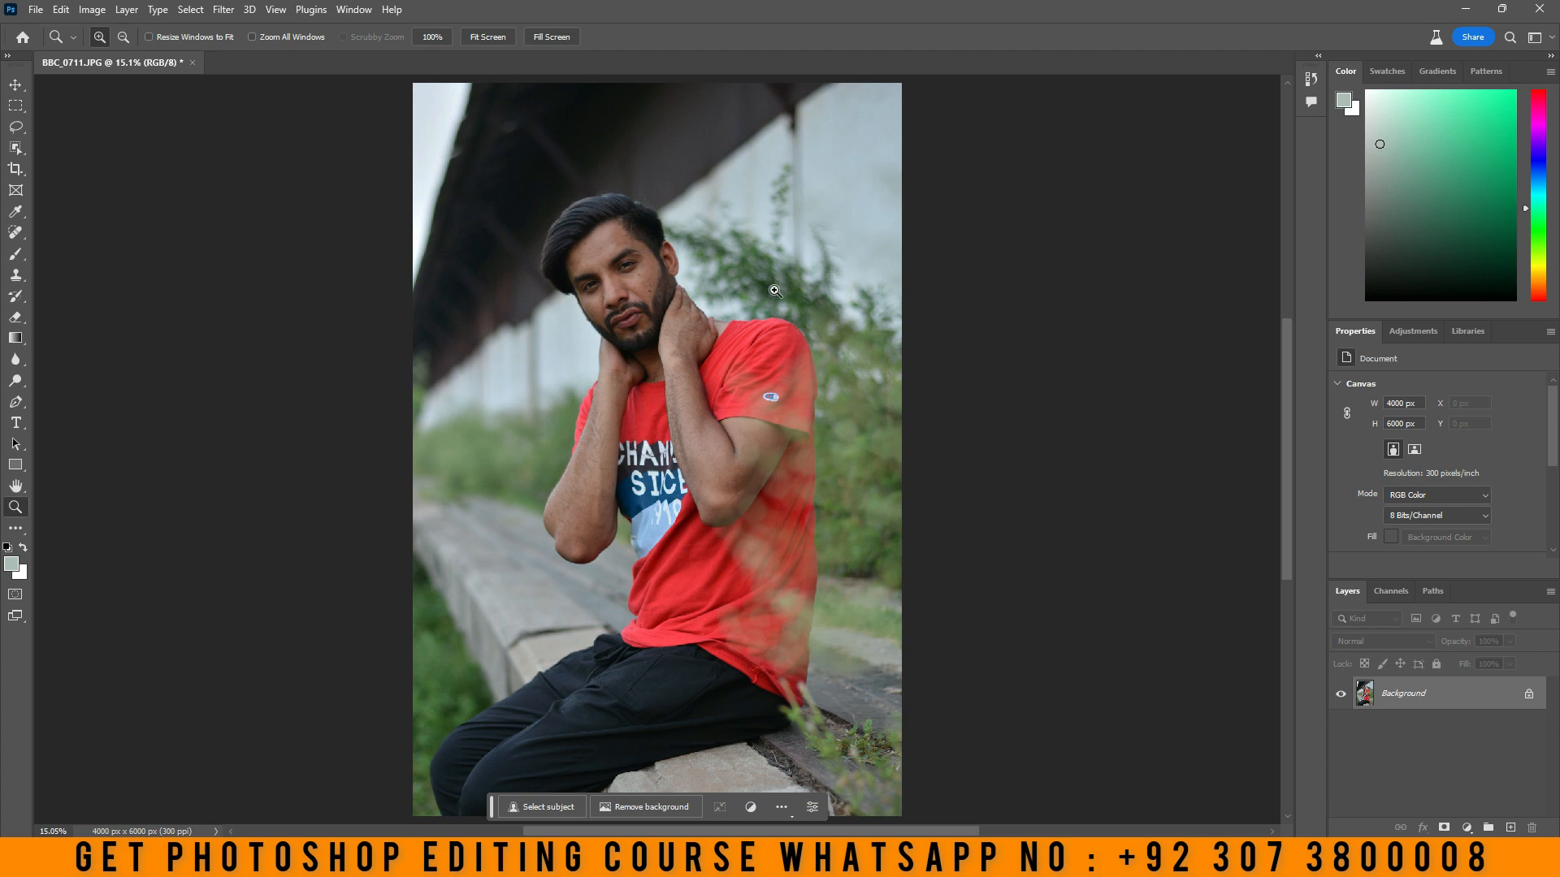
scroll(711, 422, "up", 1)
right_click(746, 305)
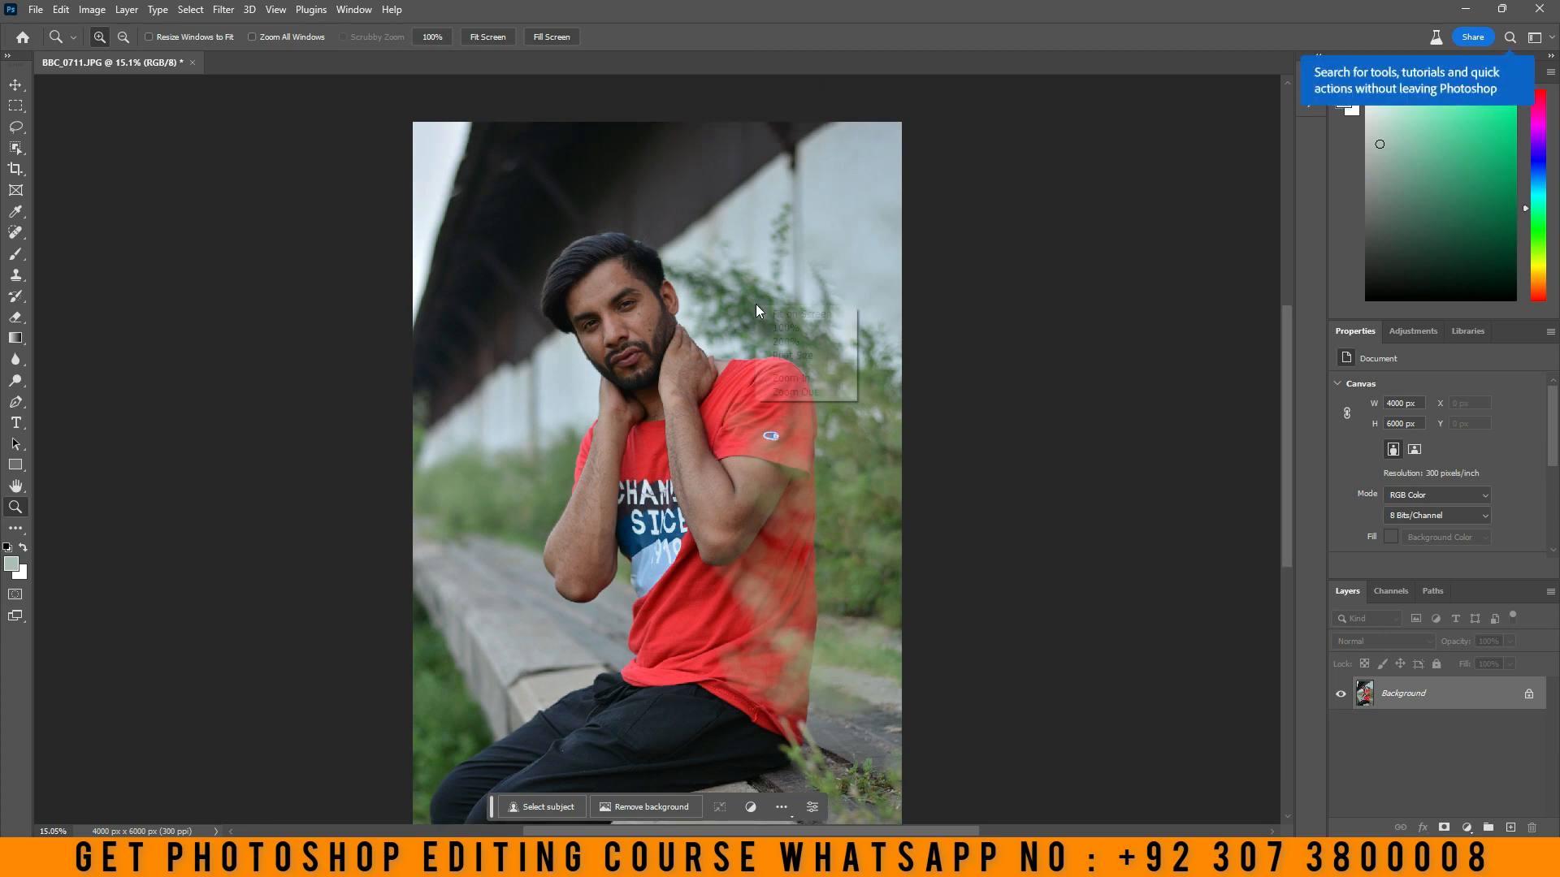
left_click(793, 391)
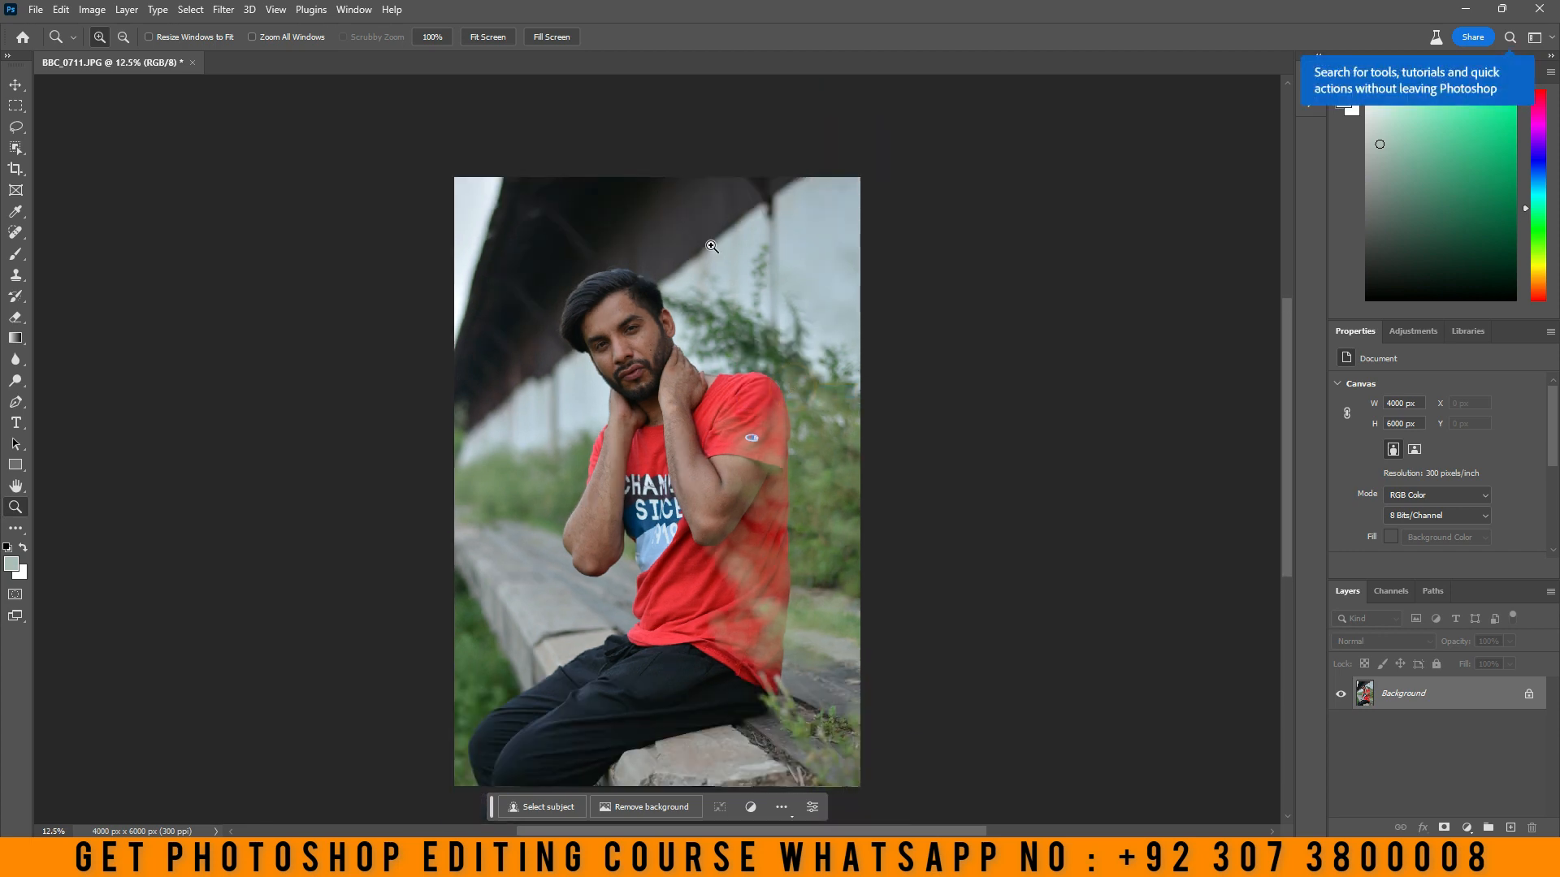
scroll(713, 248, "down", 1)
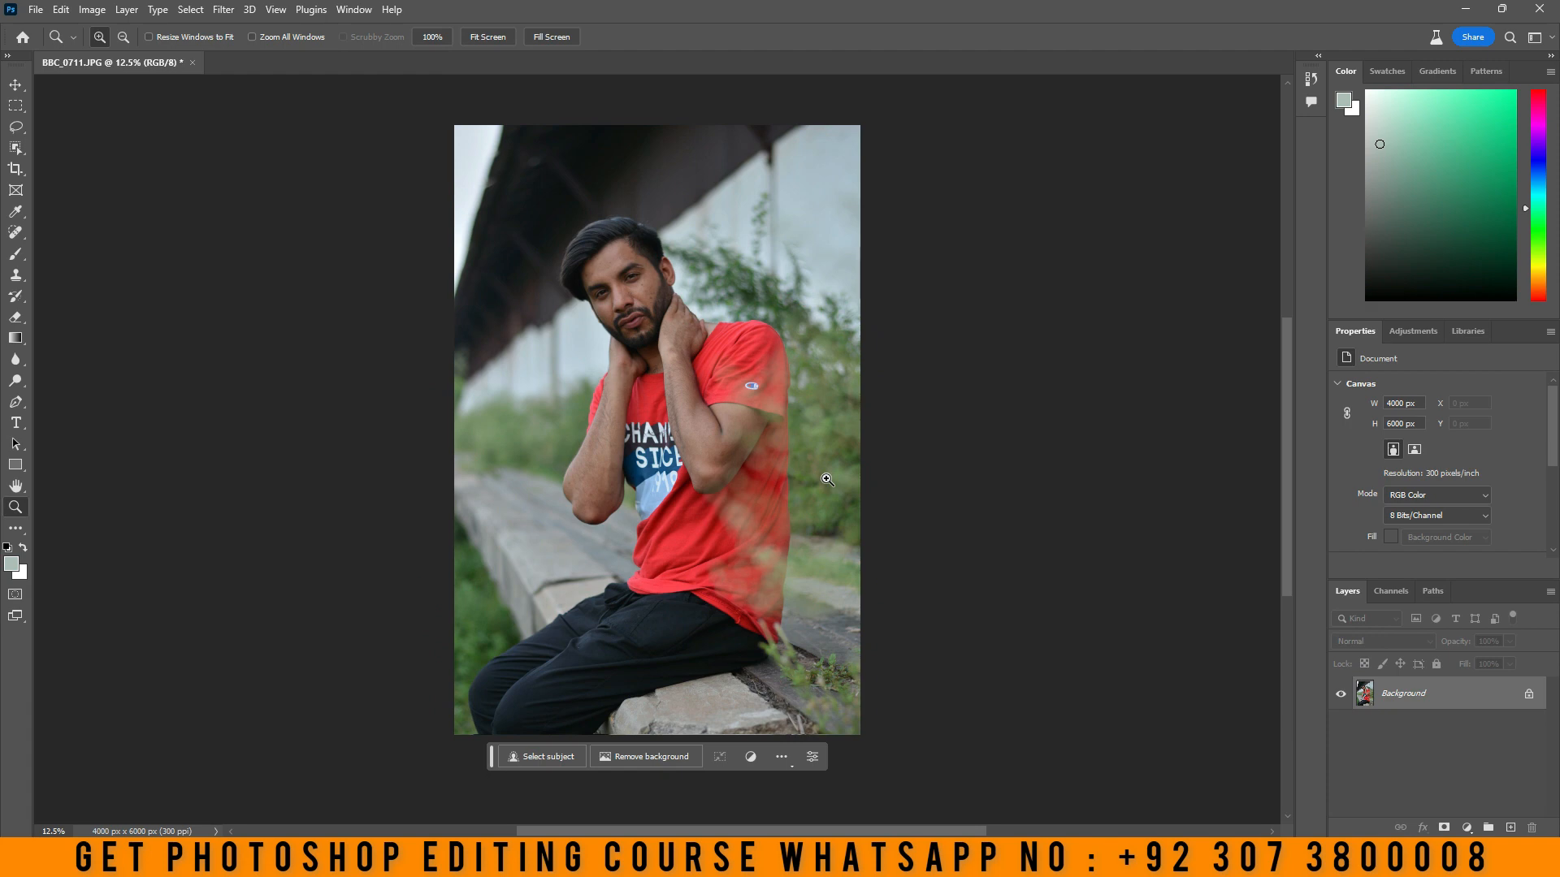
- Unlock the background layer and extend the canvas with Crop on both sides and above the photo to about 5248 x 6992 px
left_click(1529, 695)
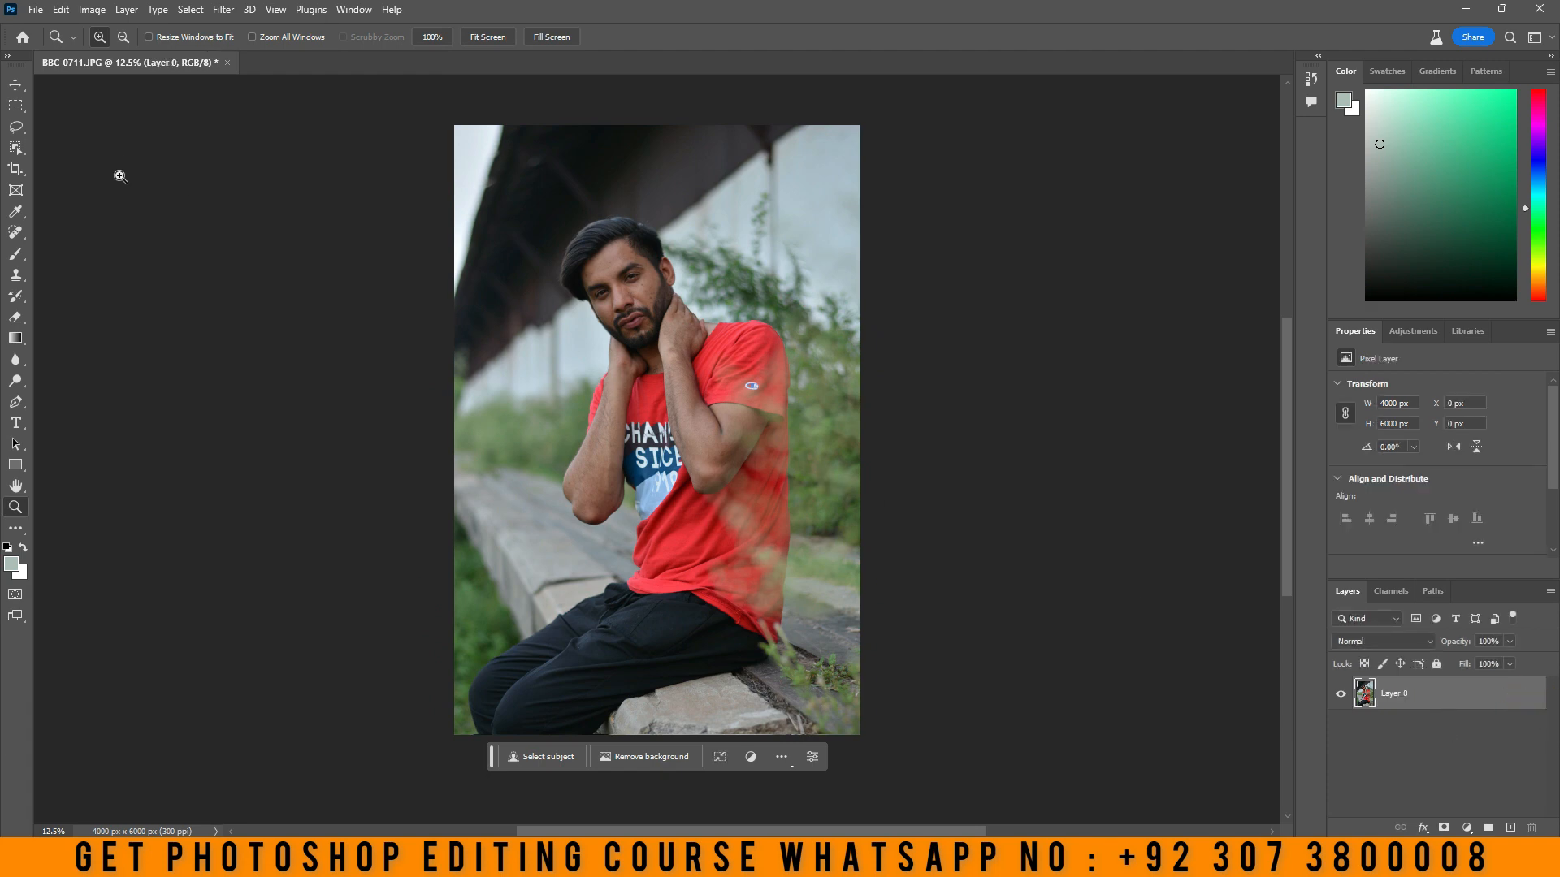
left_click(17, 170)
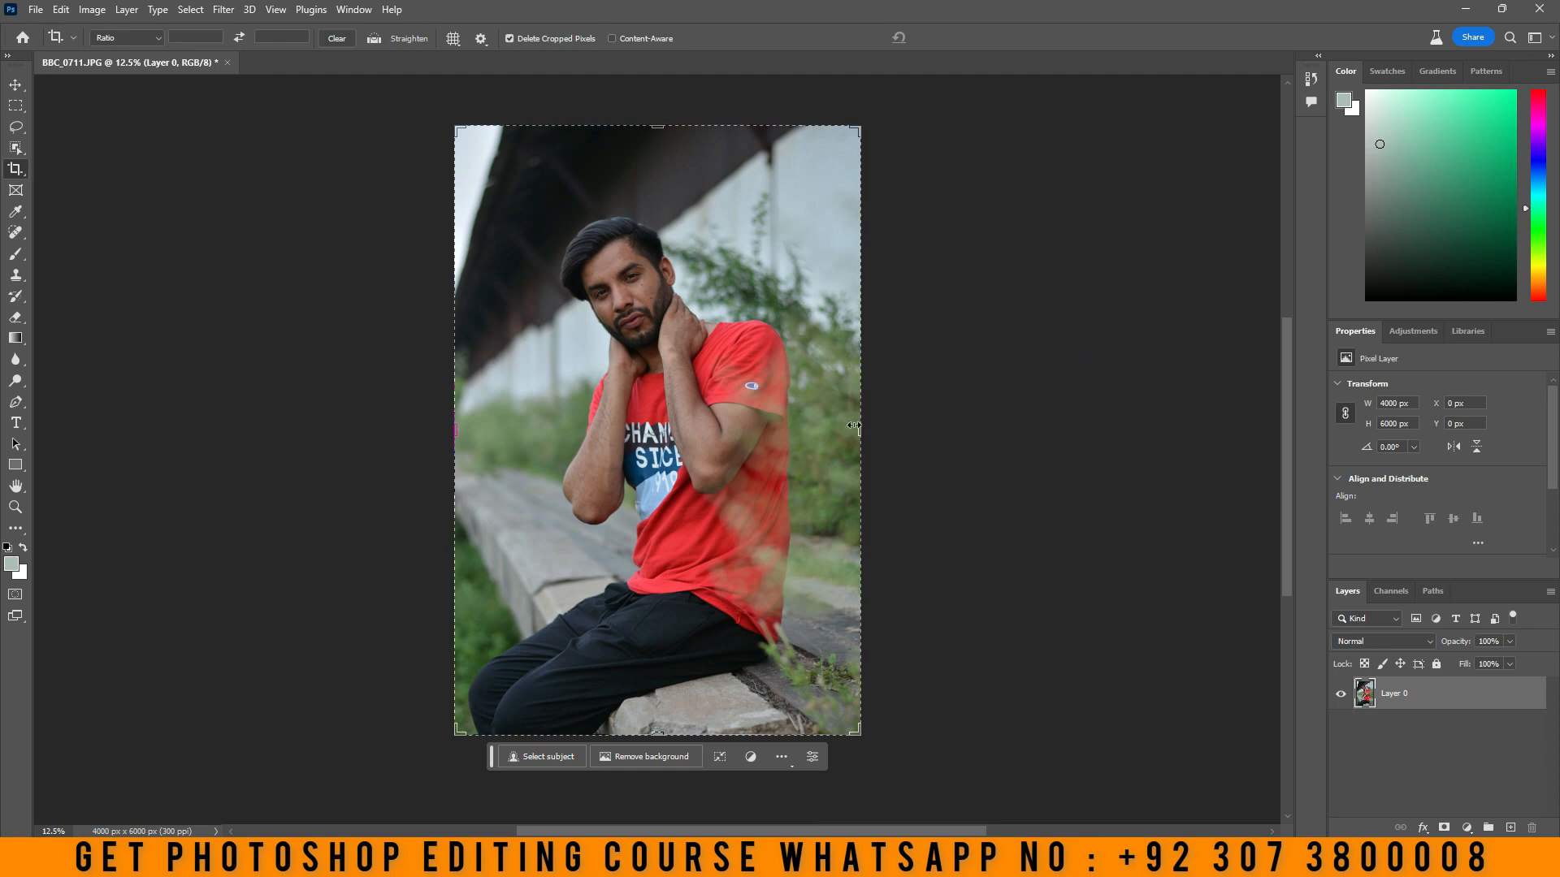
left_click_drag(860, 430, 901, 432)
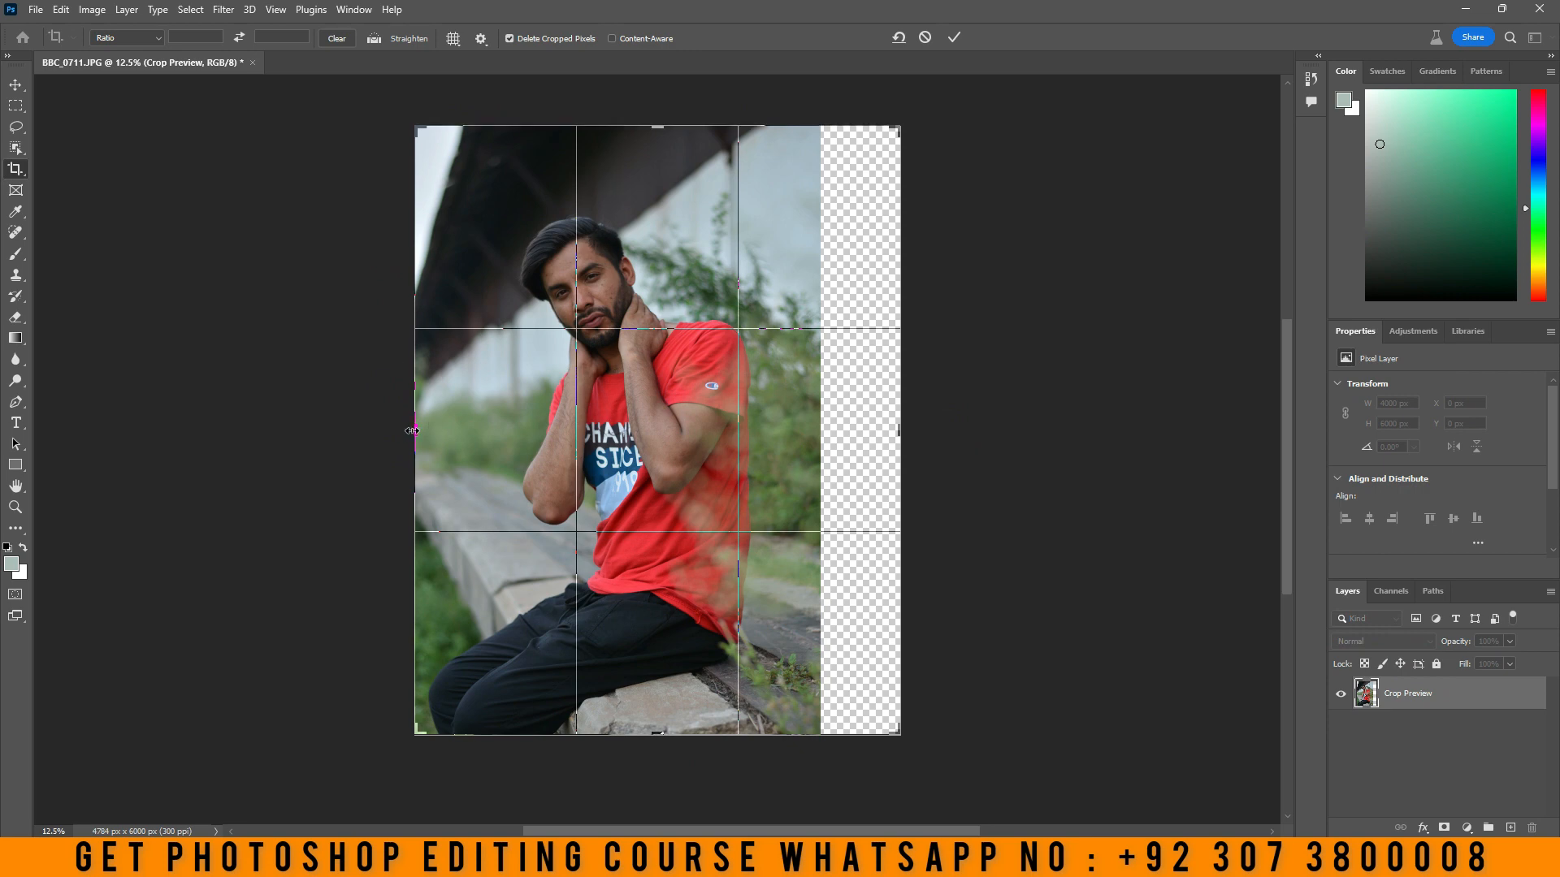
mouse_move(416, 431)
left_mouse_down()
mouse_move(349, 435)
mouse_move(390, 442)
left_mouse_up()
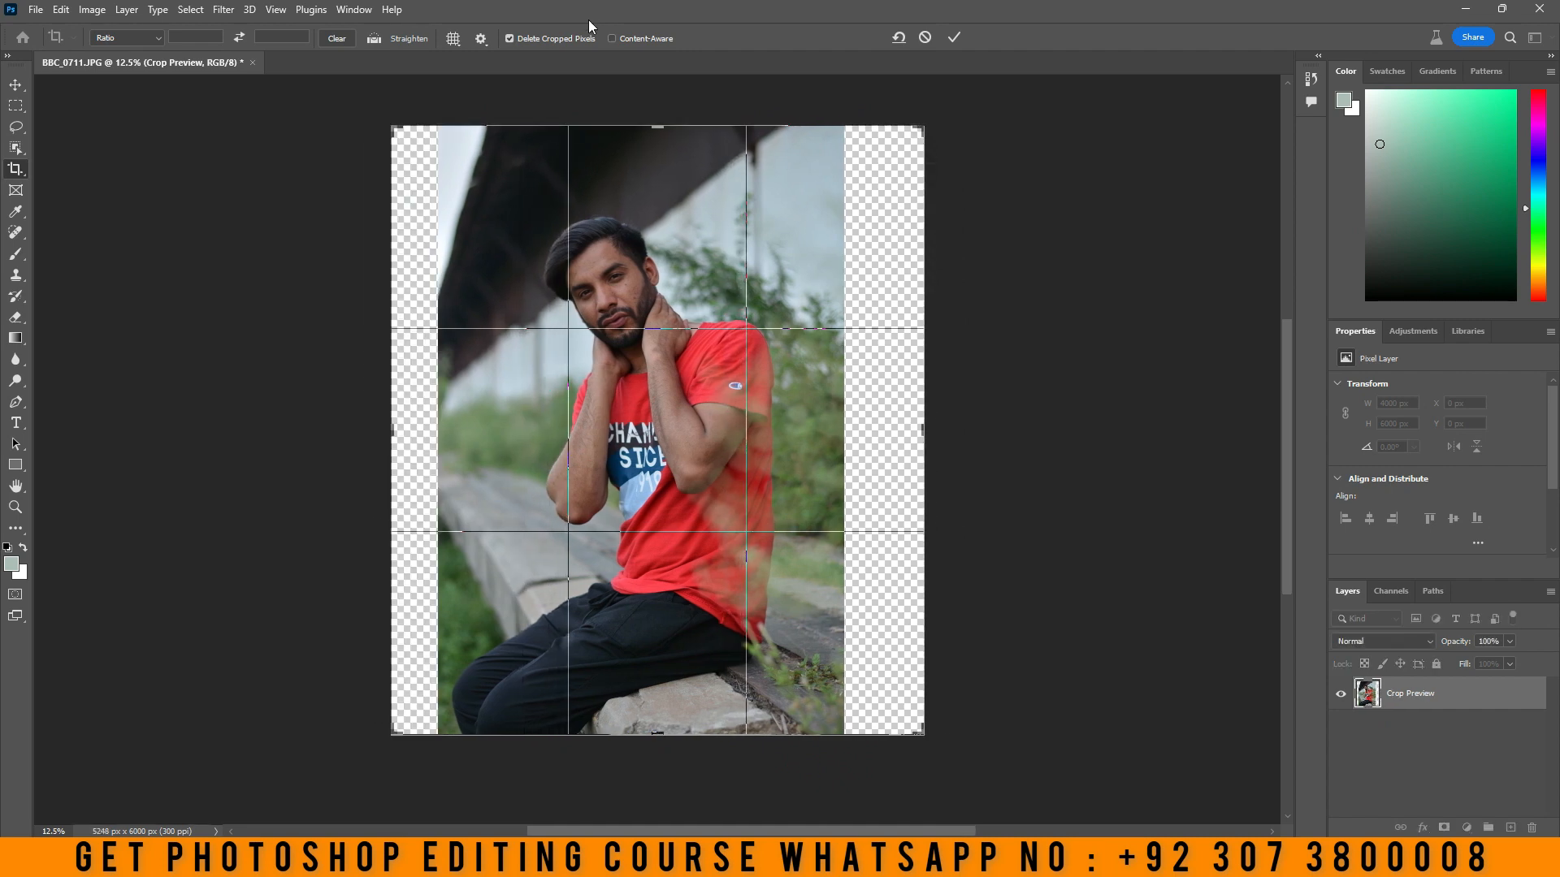
left_click_drag(657, 126, 654, 80)
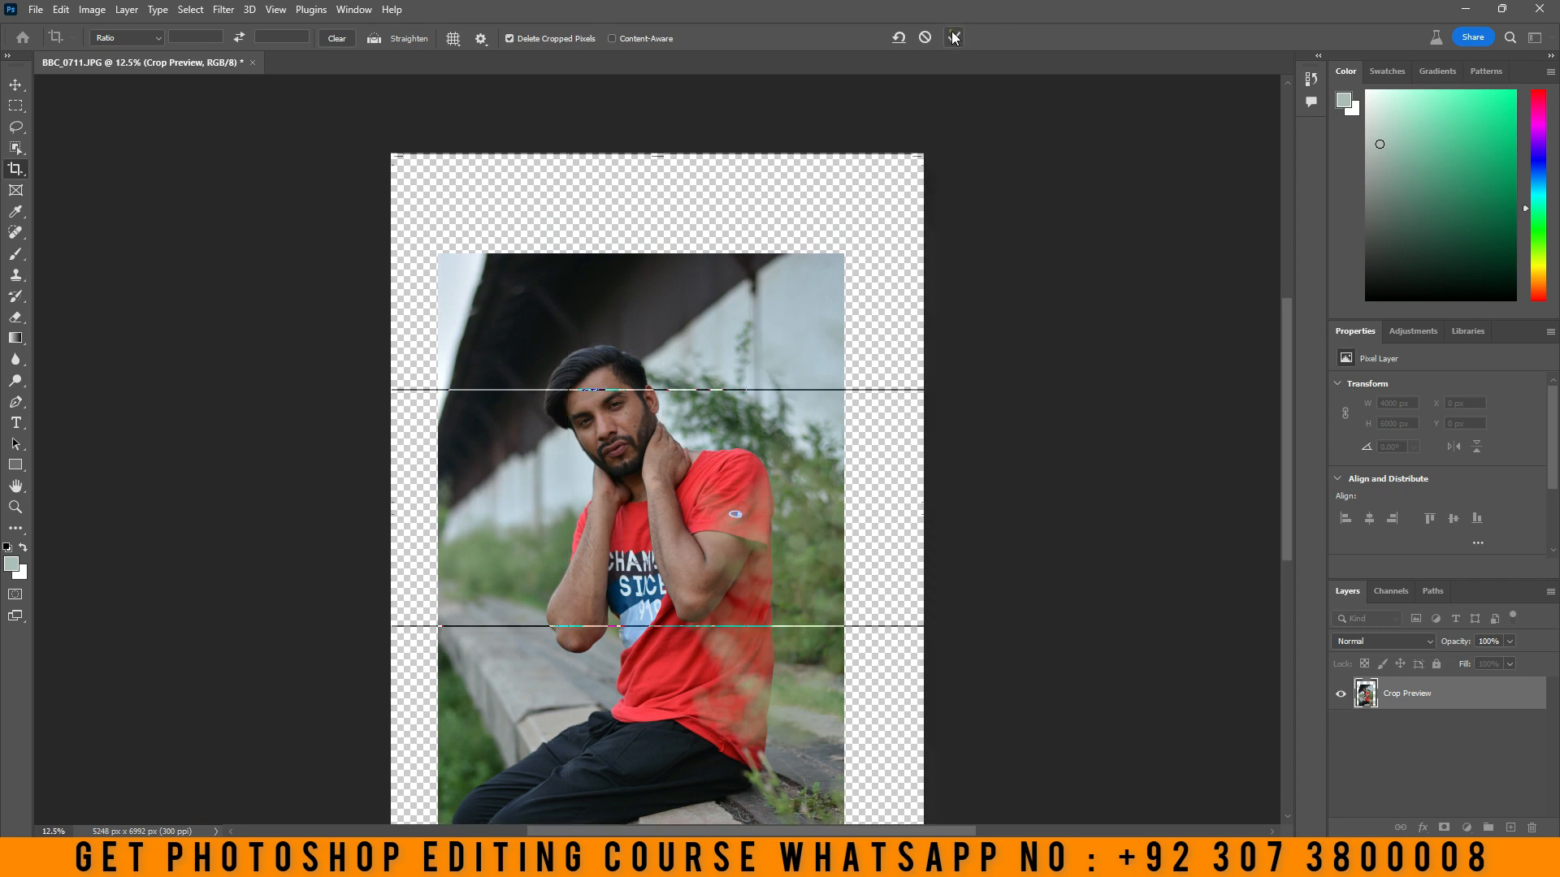
left_click(954, 37)
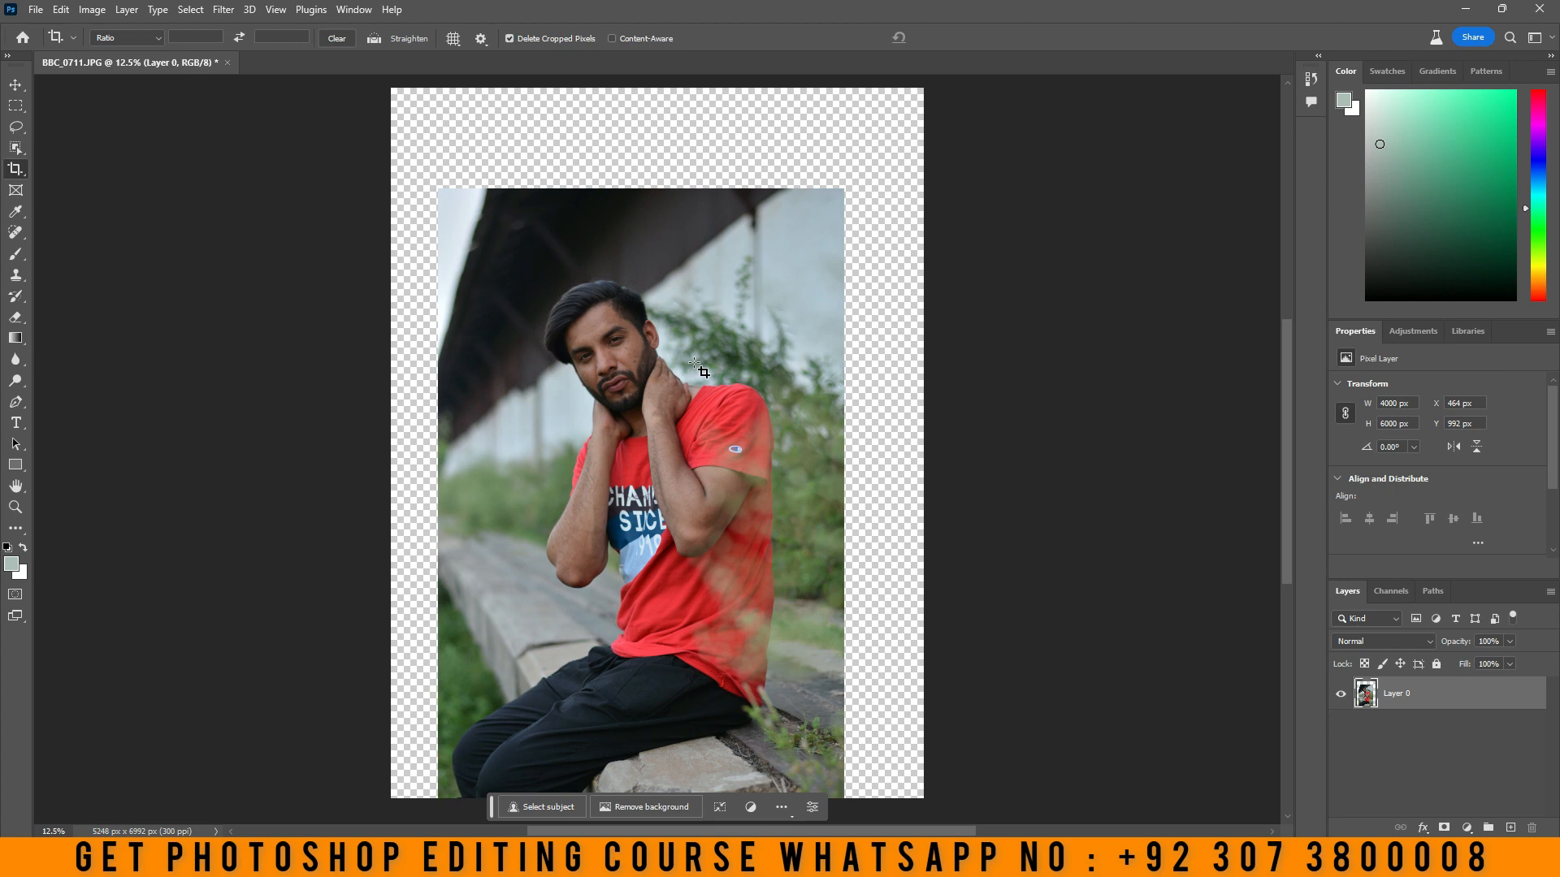
- Select the empty canvas around the photo by inverting the layer's selection, and fill it using Generative Fill without a prompt
left_click(1366, 701, "ctrl")
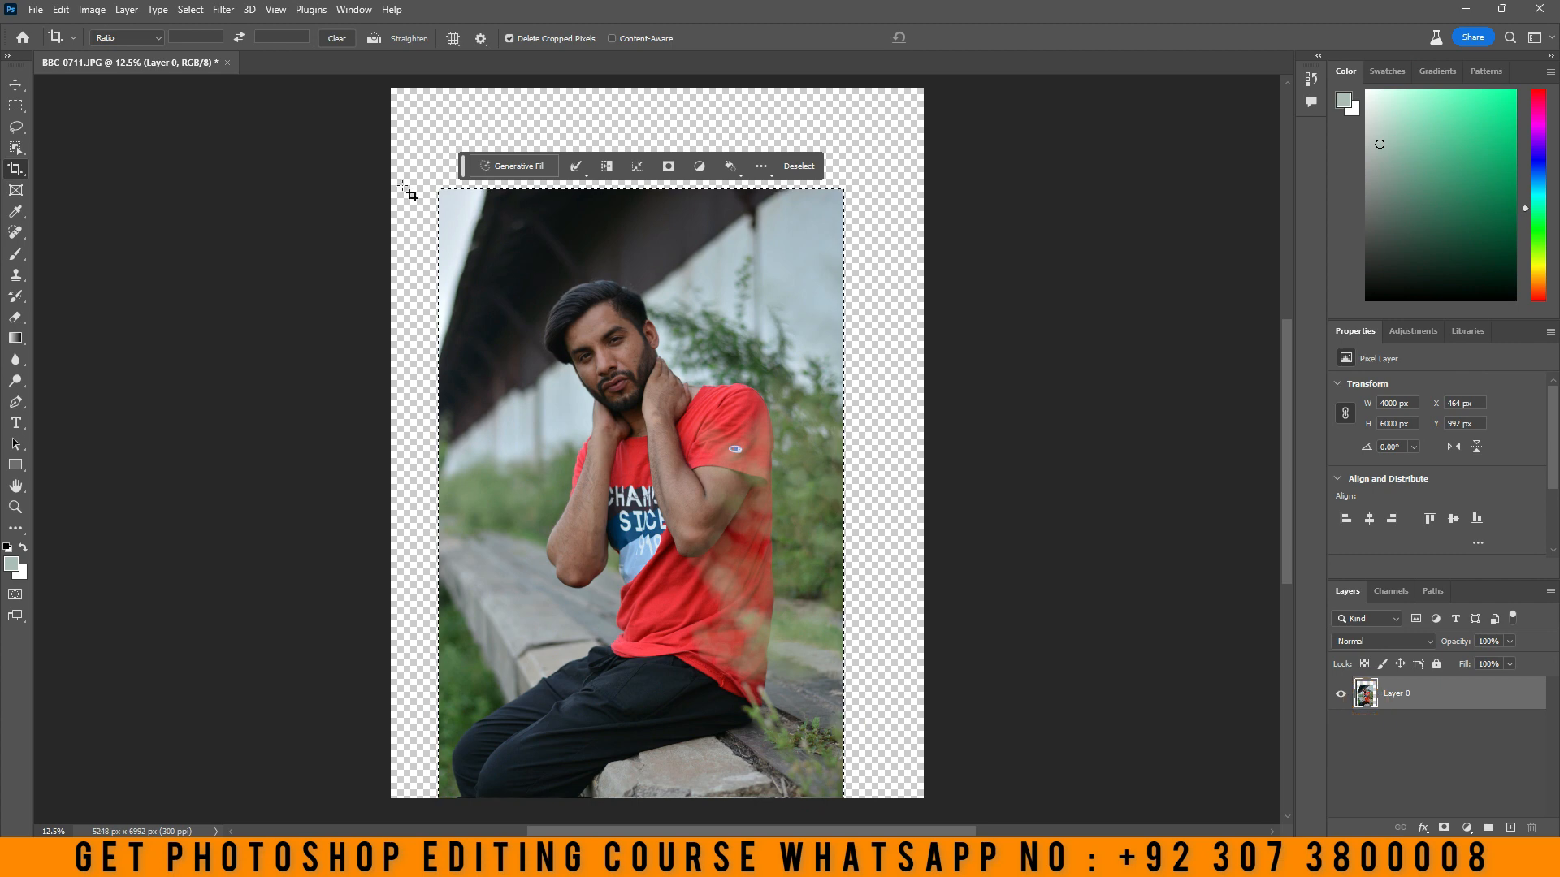
left_click(194, 10)
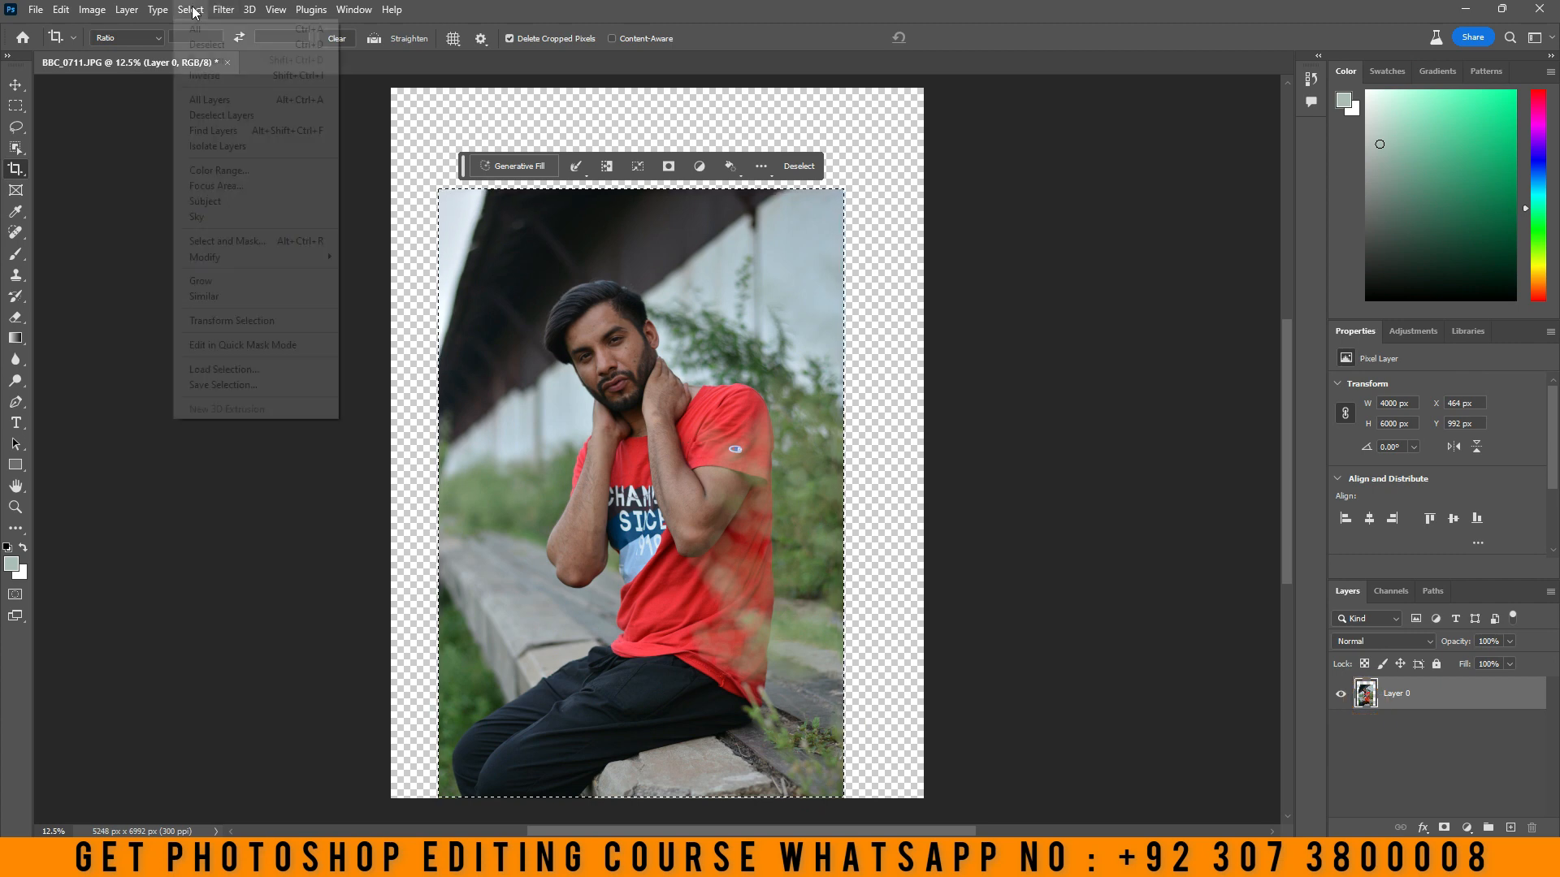
left_click(224, 76)
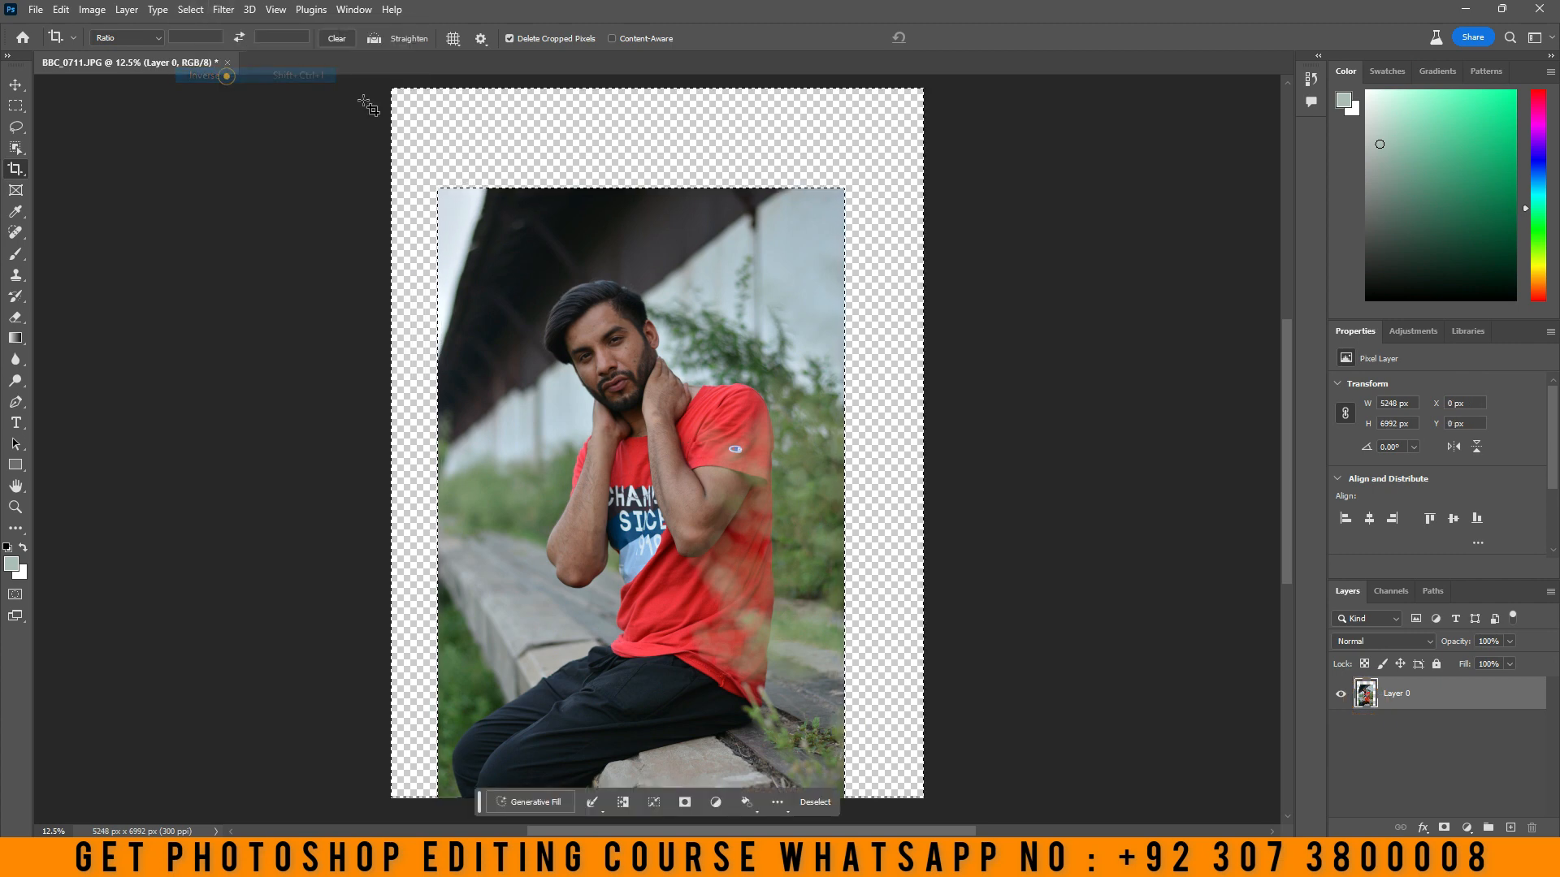
left_click(546, 802)
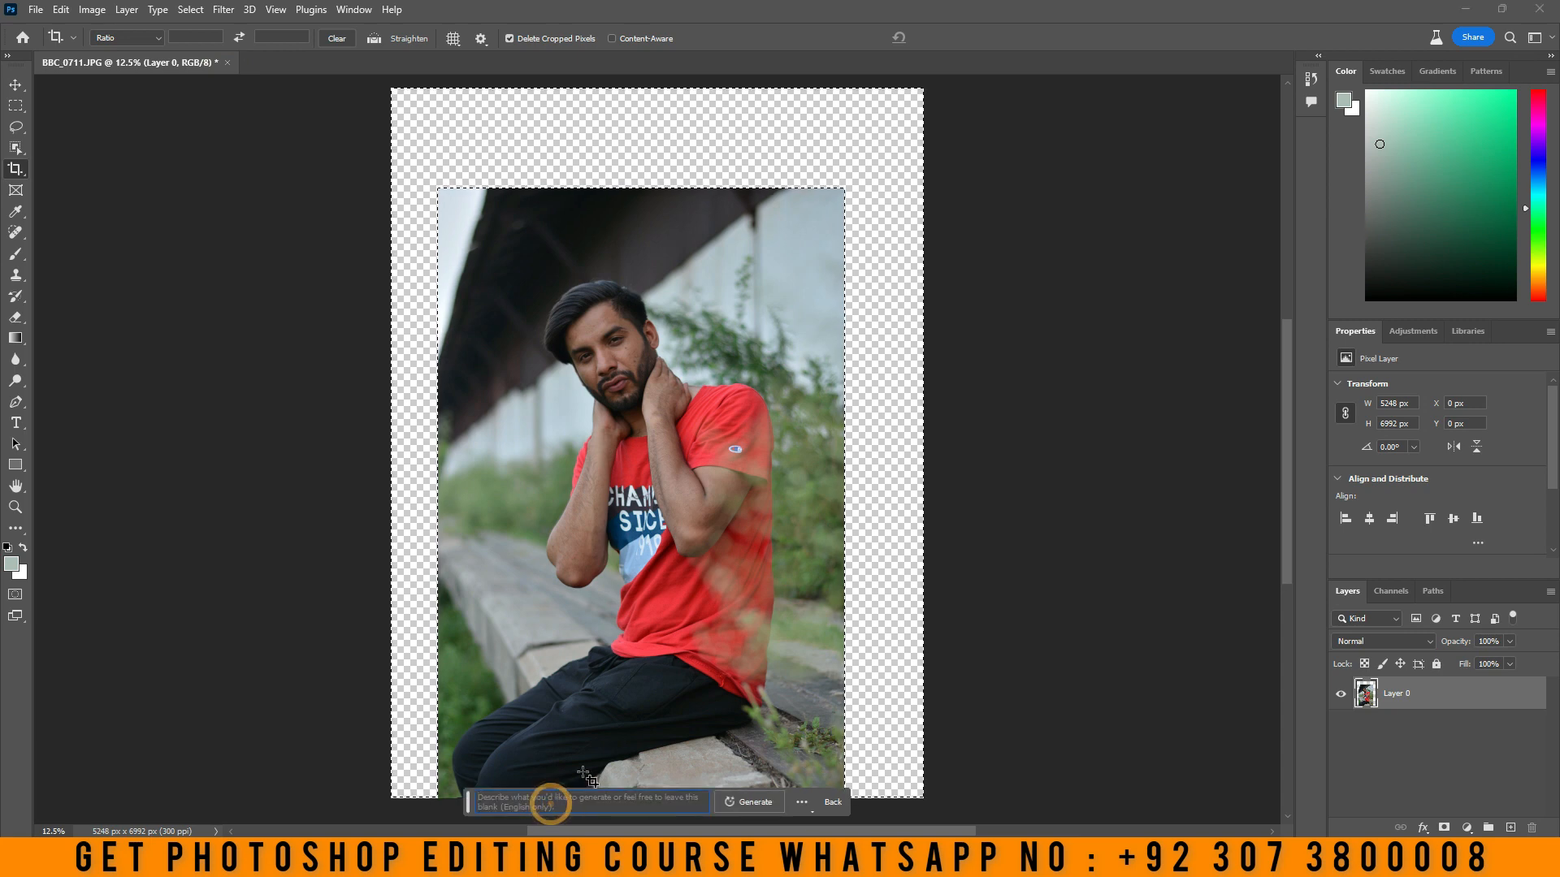
left_click(752, 802)
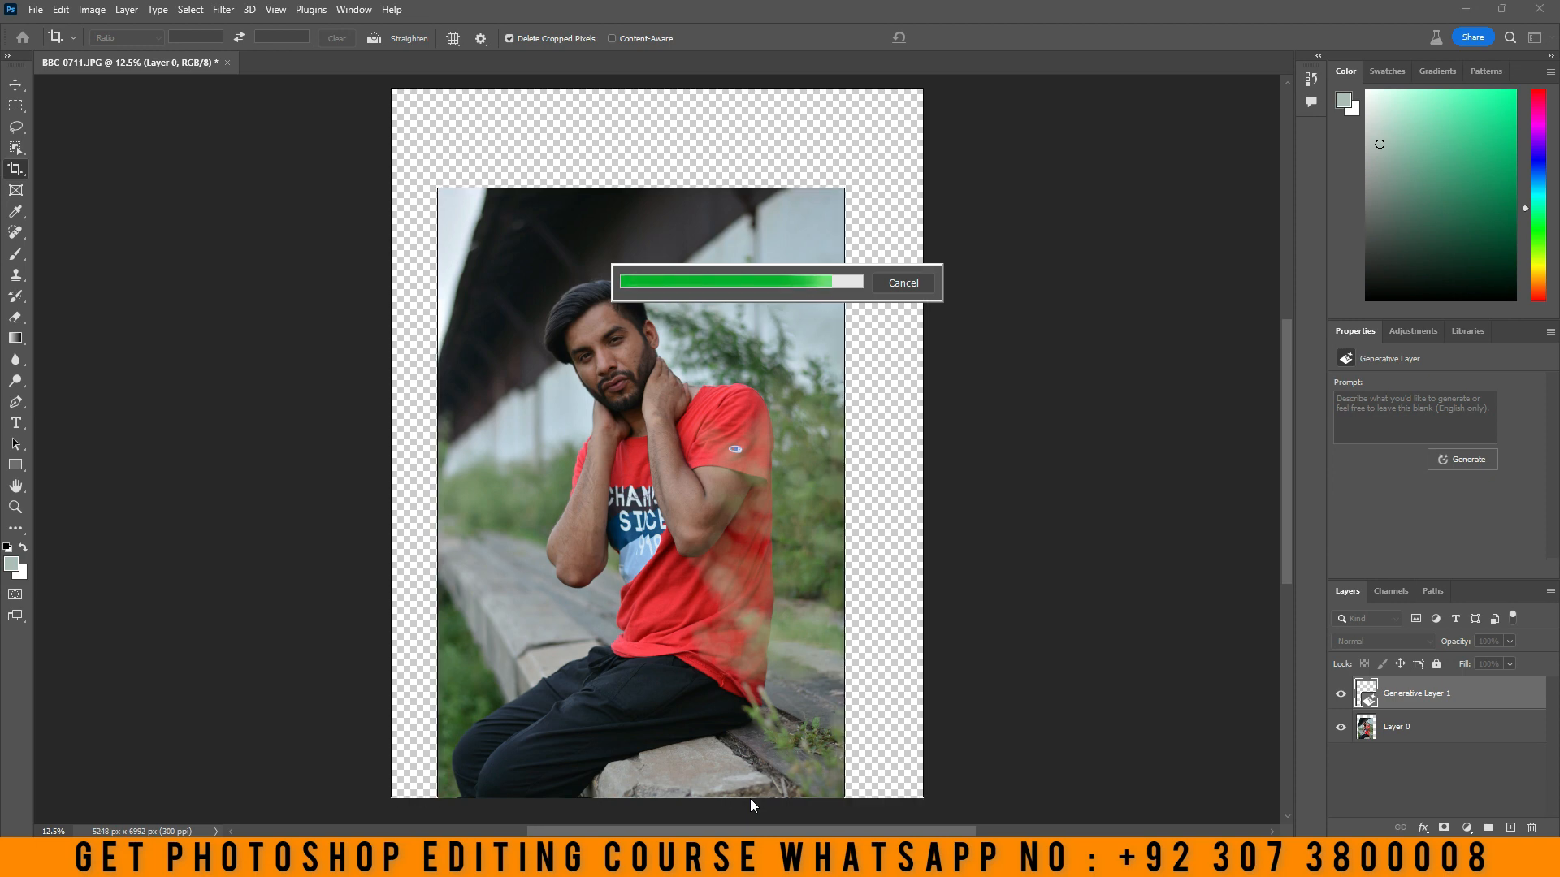
left_click(751, 800)
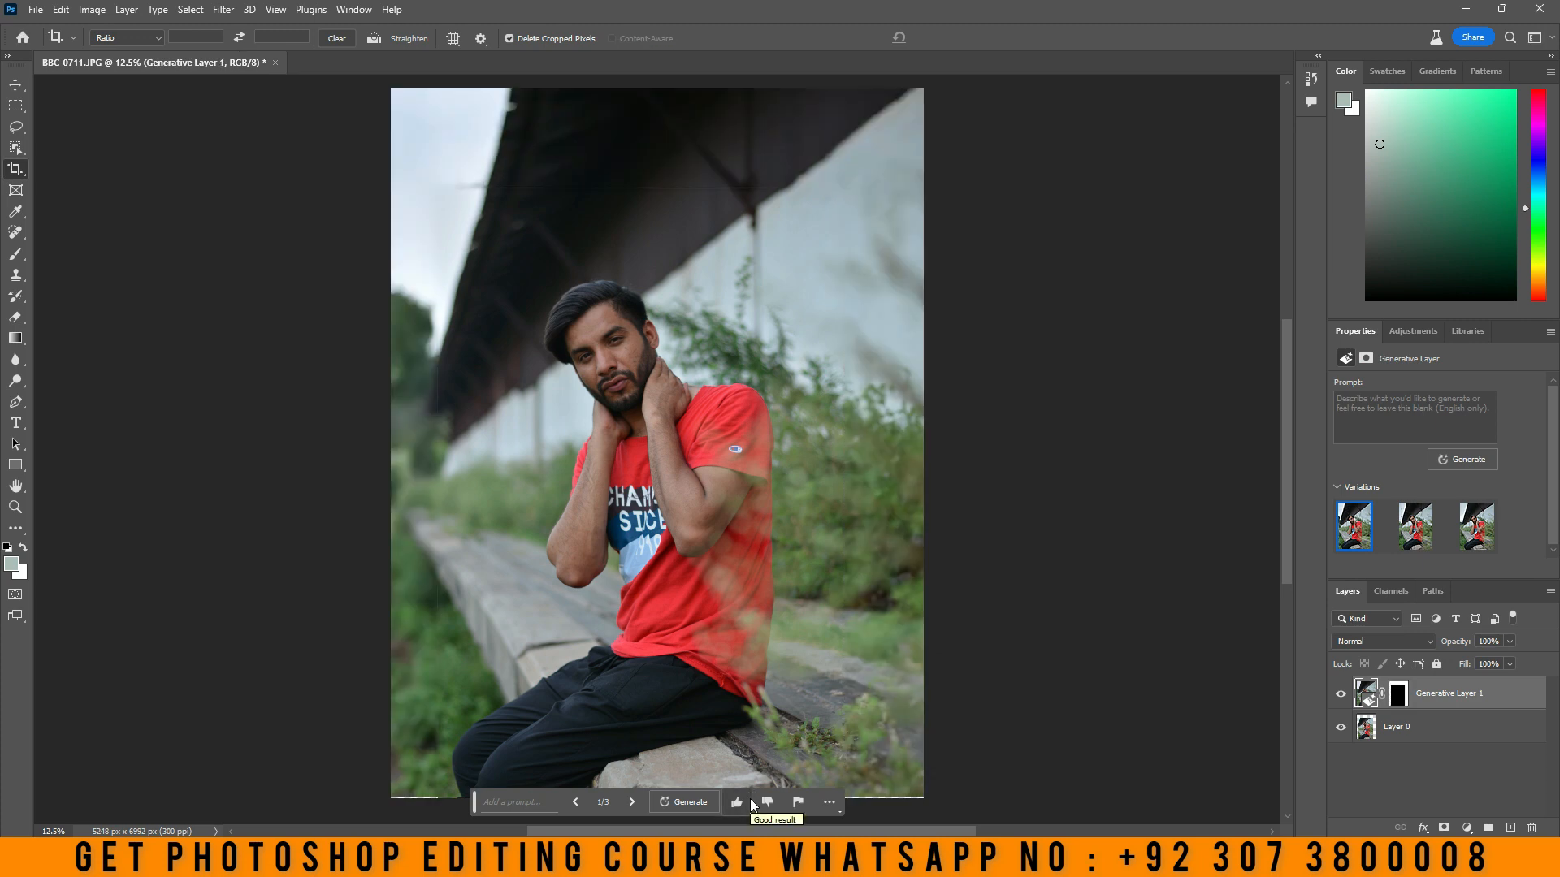
- Compare the generated variations of the extended background around the man
left_click(631, 802)
left_click(631, 802)
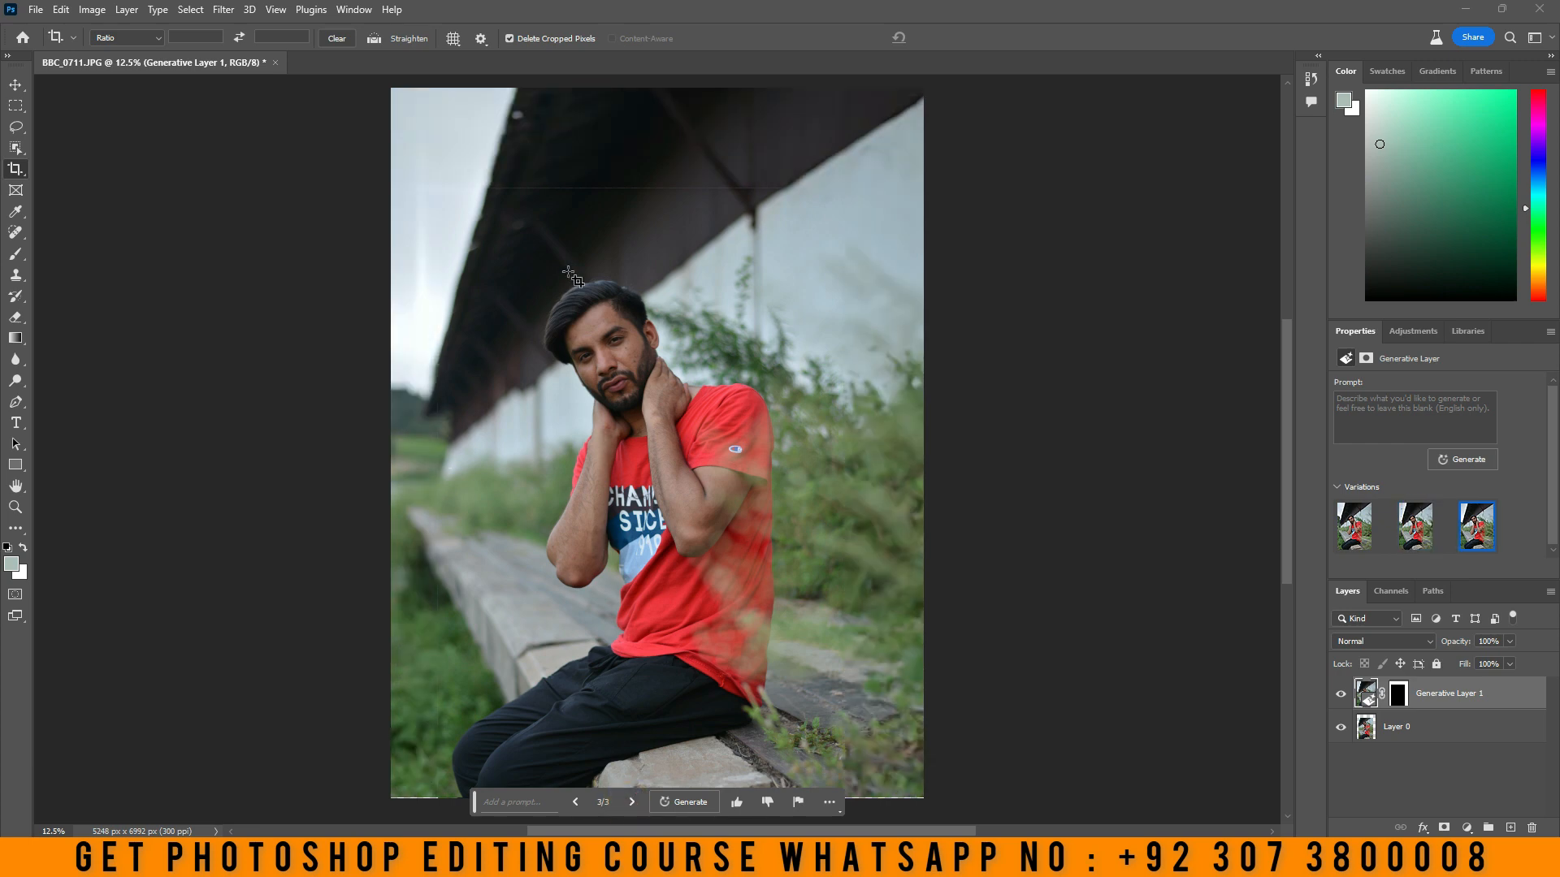
left_click(575, 802)
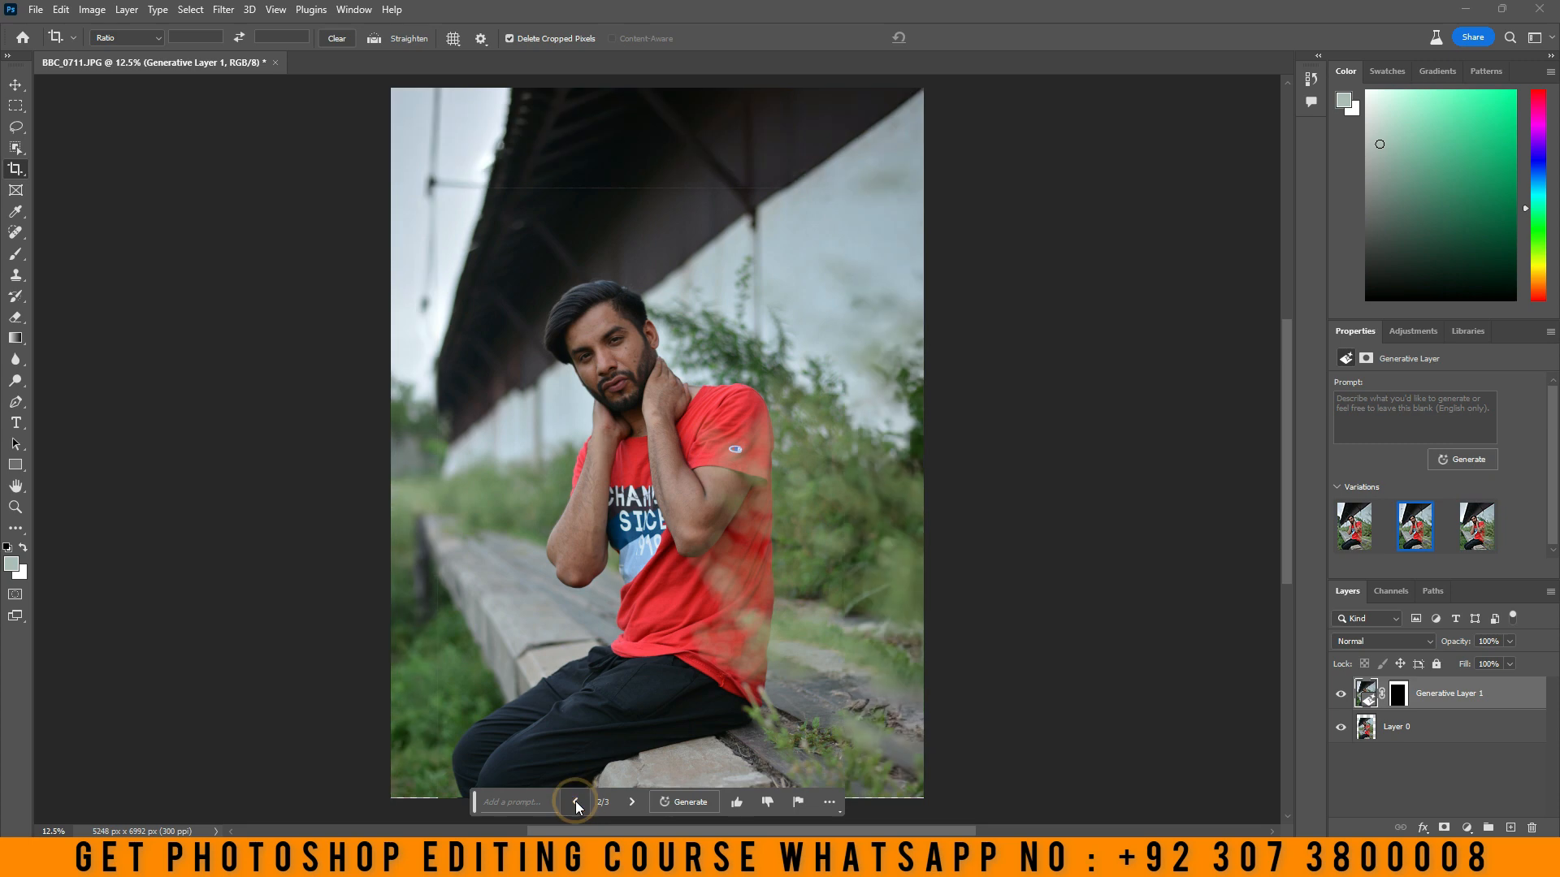
left_click(630, 802)
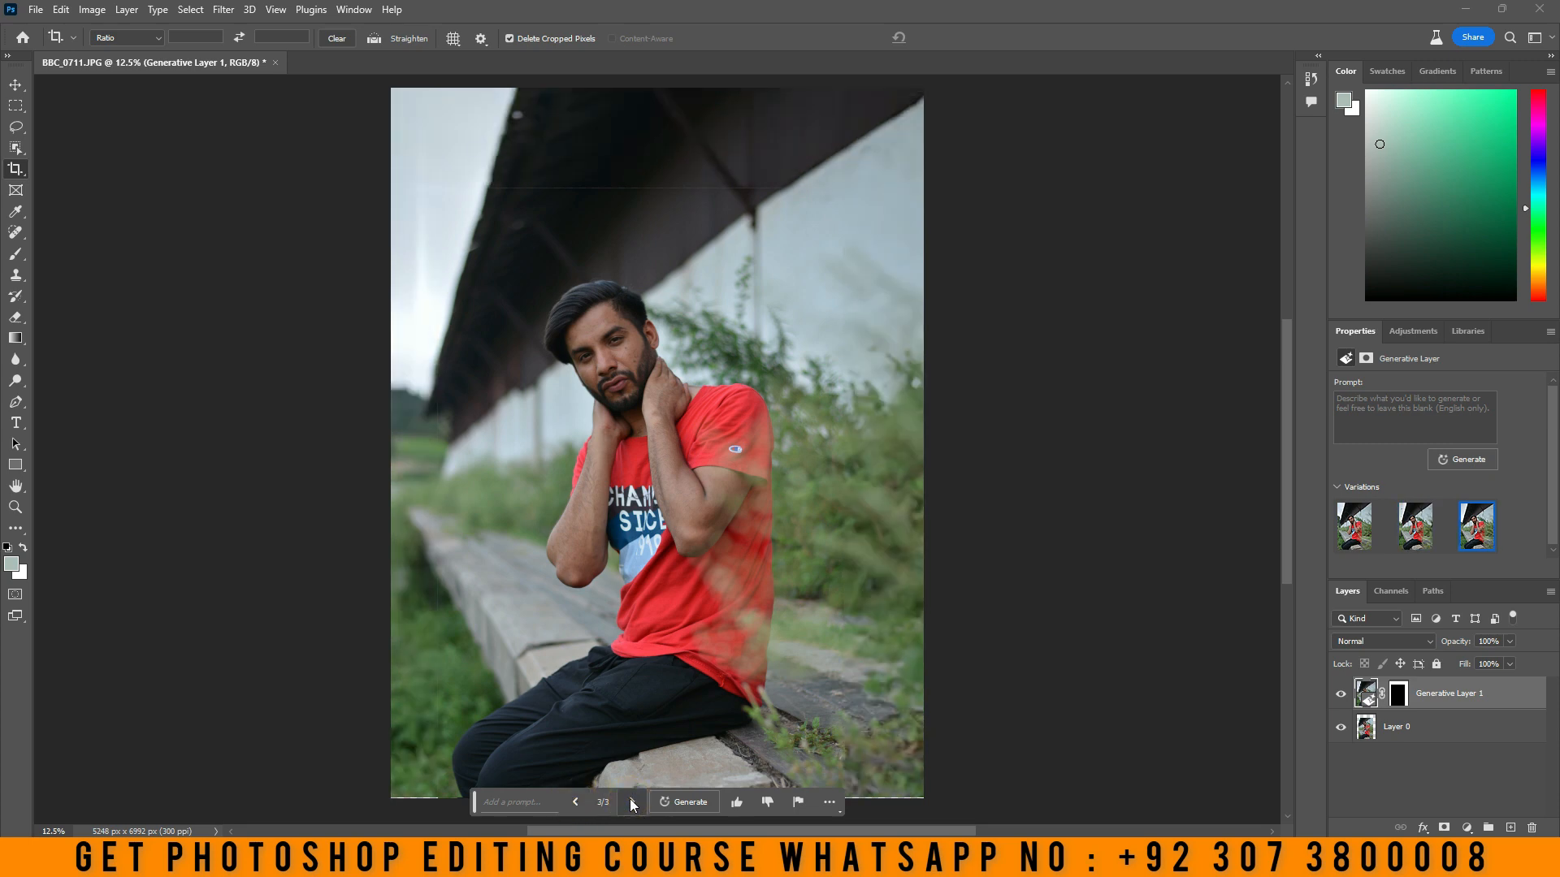
scroll(684, 689, "down", 3)
scroll(690, 679, "up", 5)
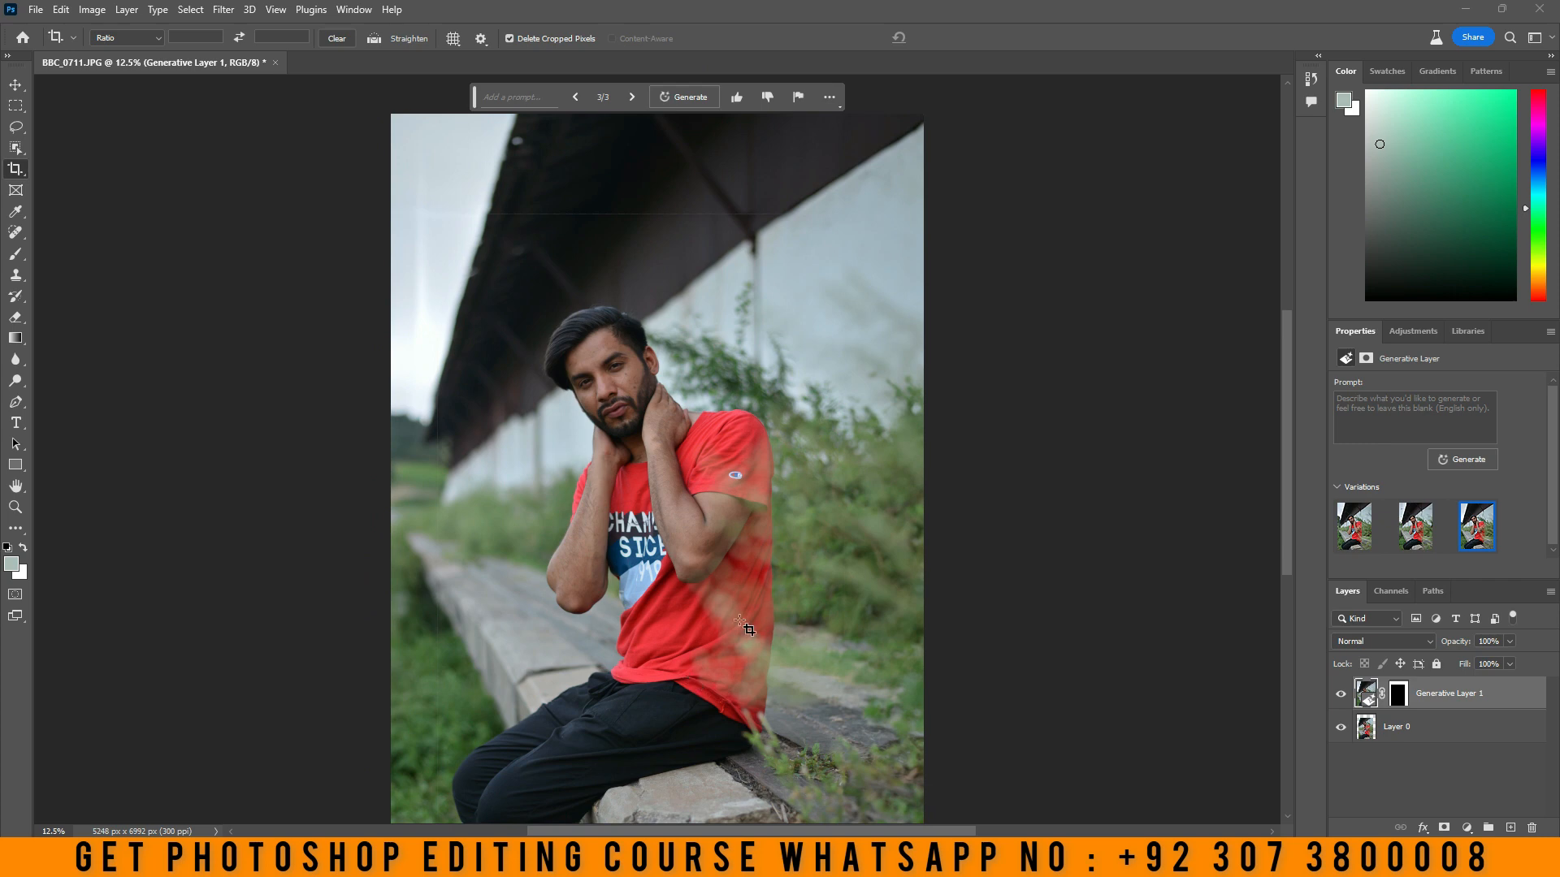
scroll(731, 650, "down", 5)
scroll(708, 371, "up", 3)
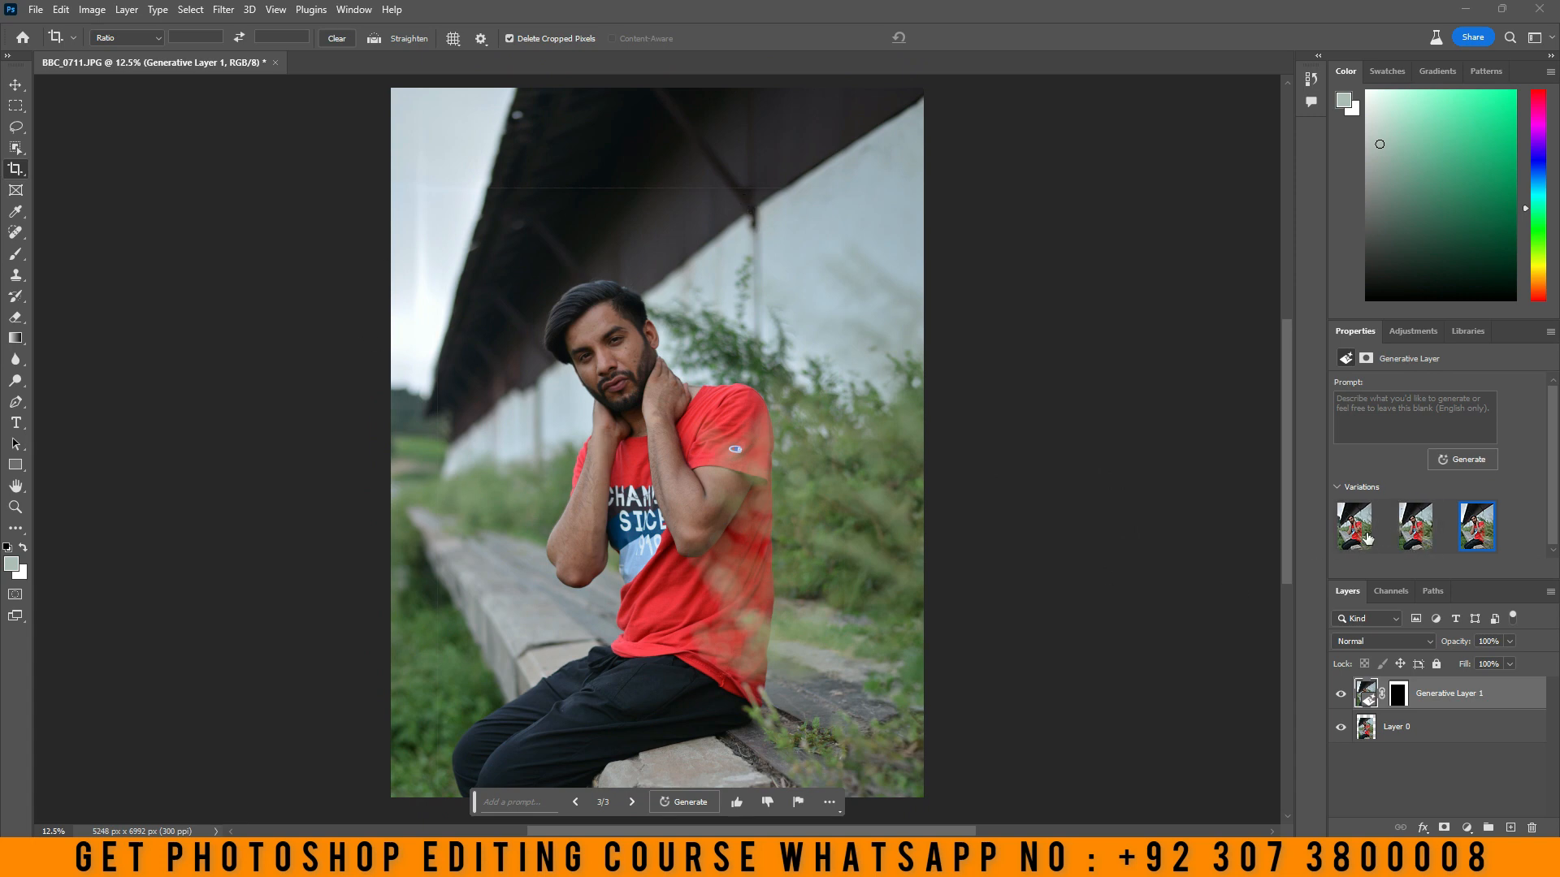
- Choose the first generated variation and merge the visible layers into one
left_click(577, 802)
left_click(575, 802)
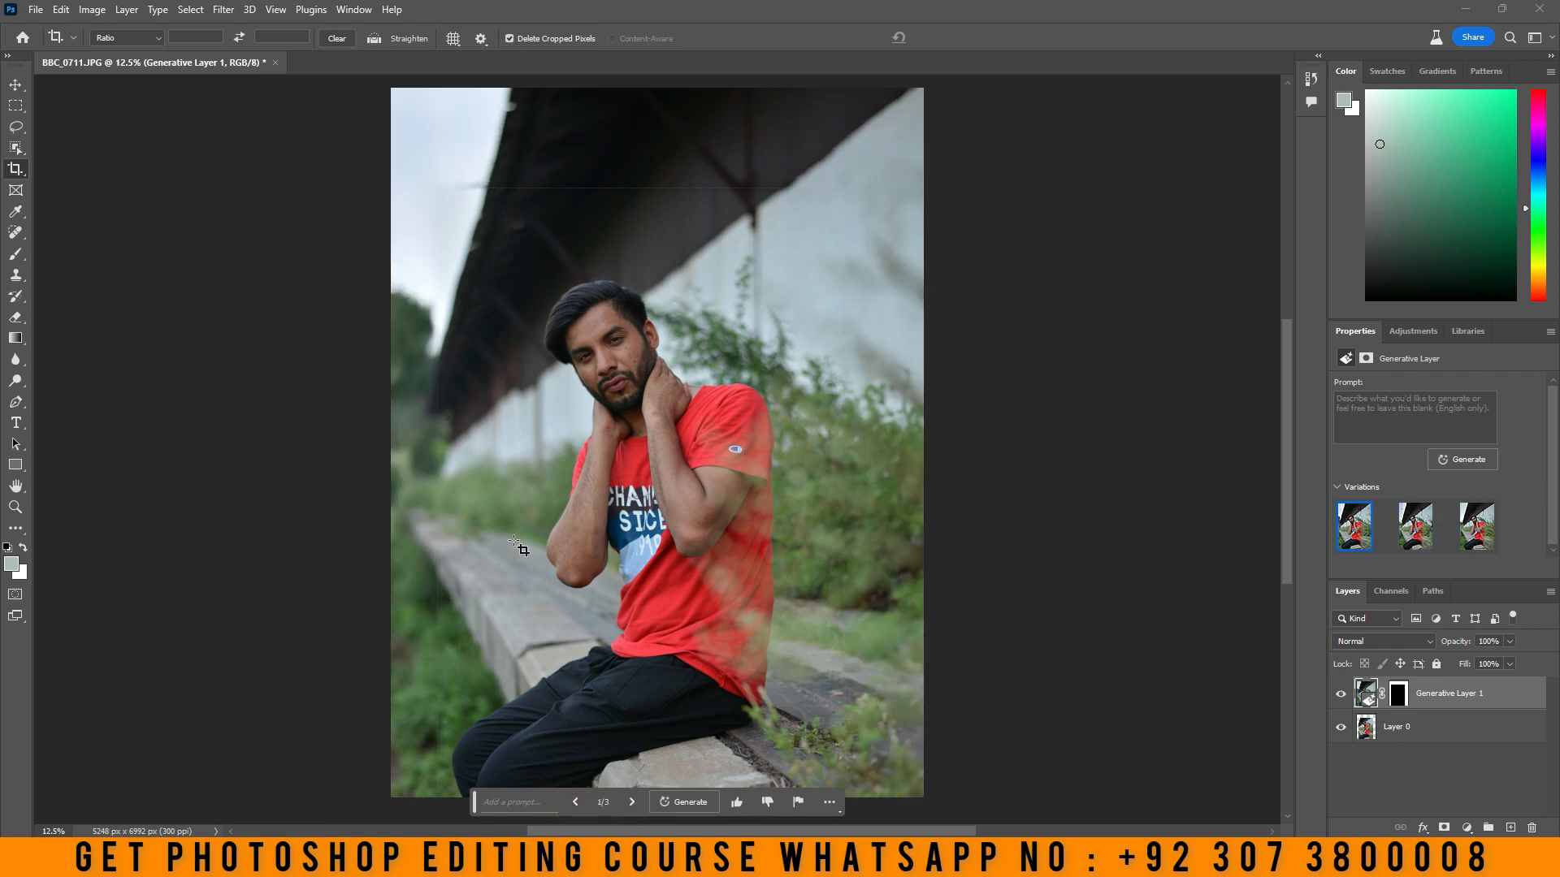
right_click(1440, 690)
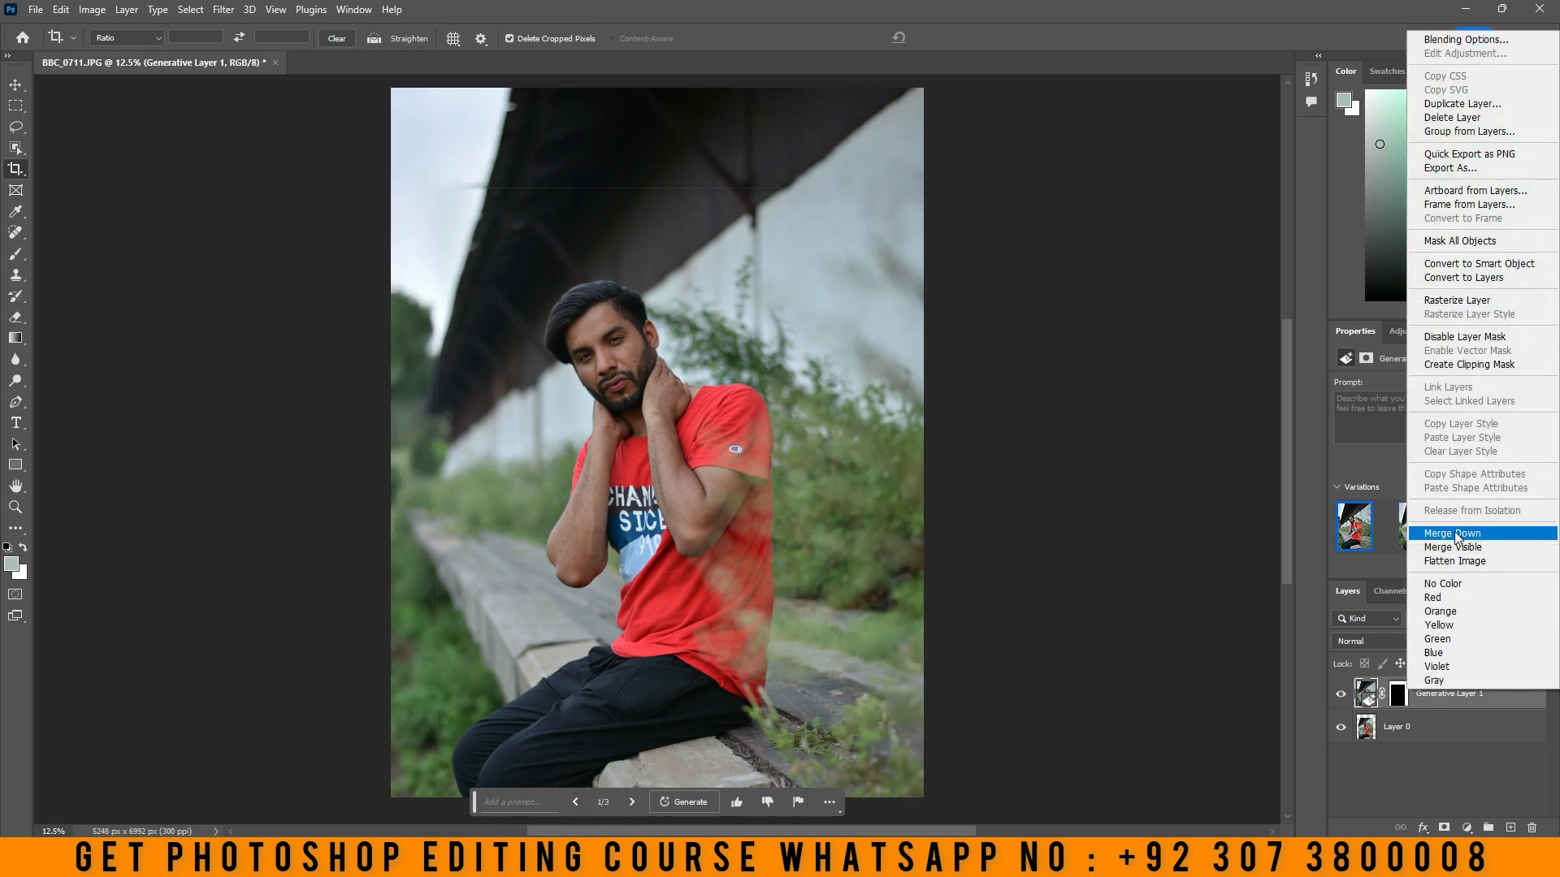
left_click(1454, 548)
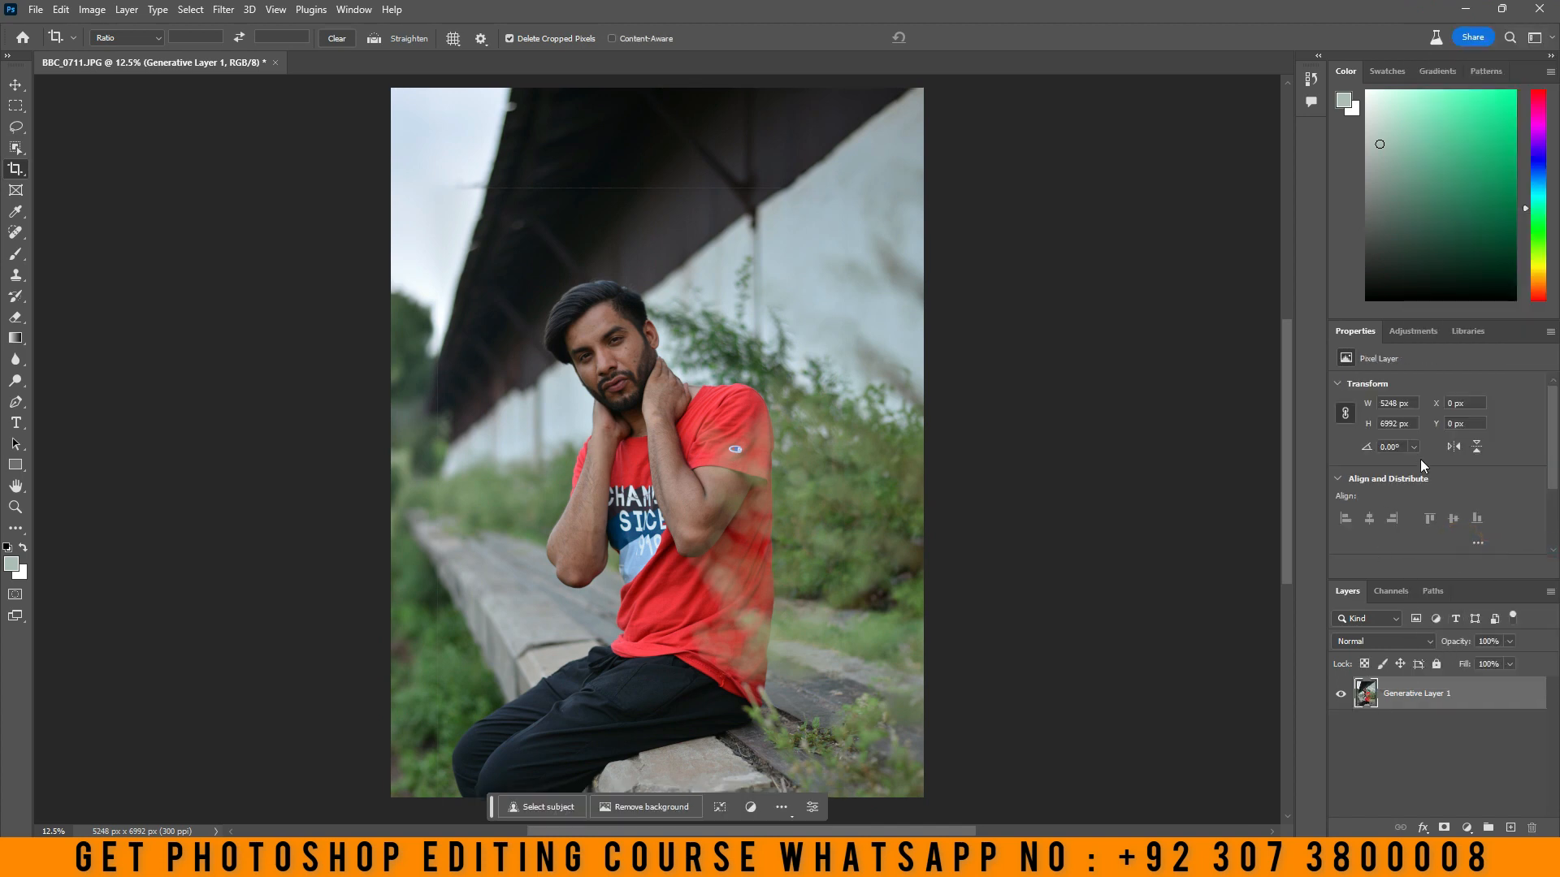
- Resize the image to a width of 4000 pixels, keeping the proportions linked and the resolution at 300 pixels/inch
left_click(91, 9)
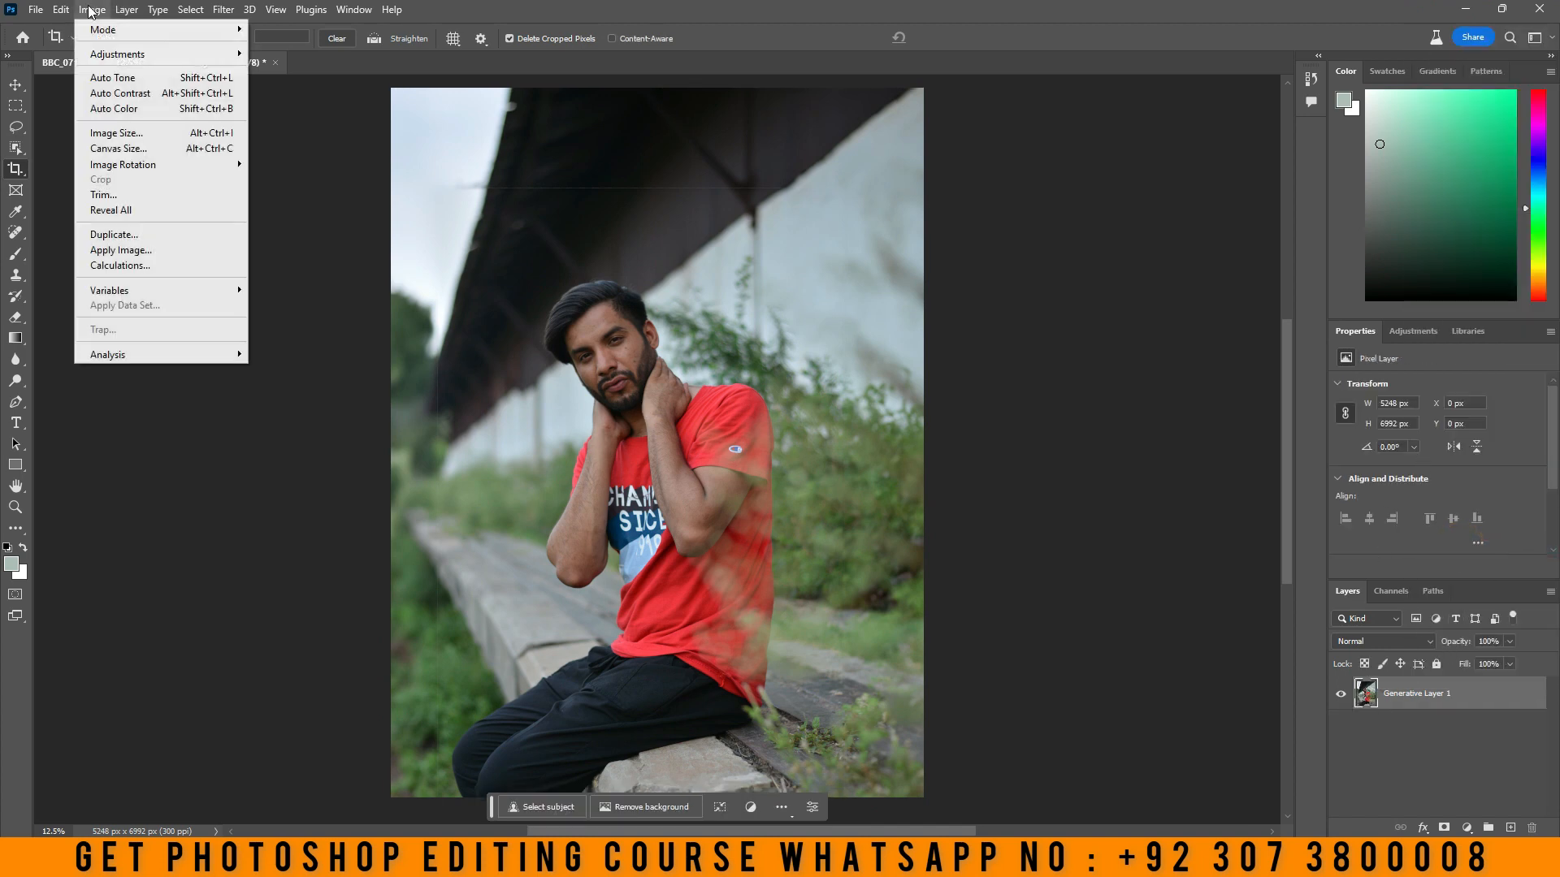
left_click(147, 134)
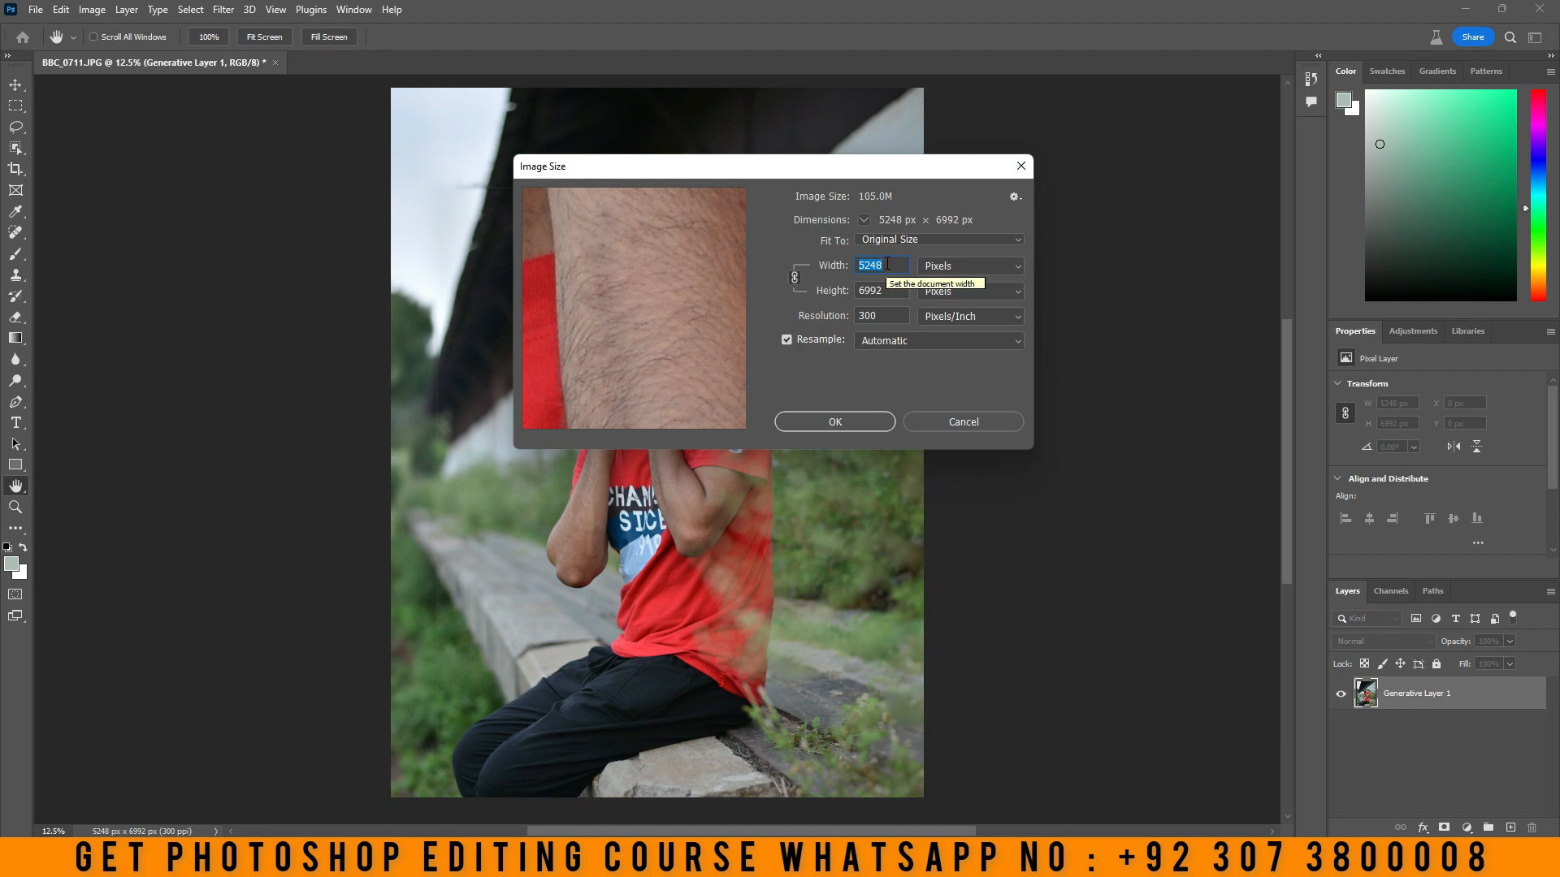
type("4000")
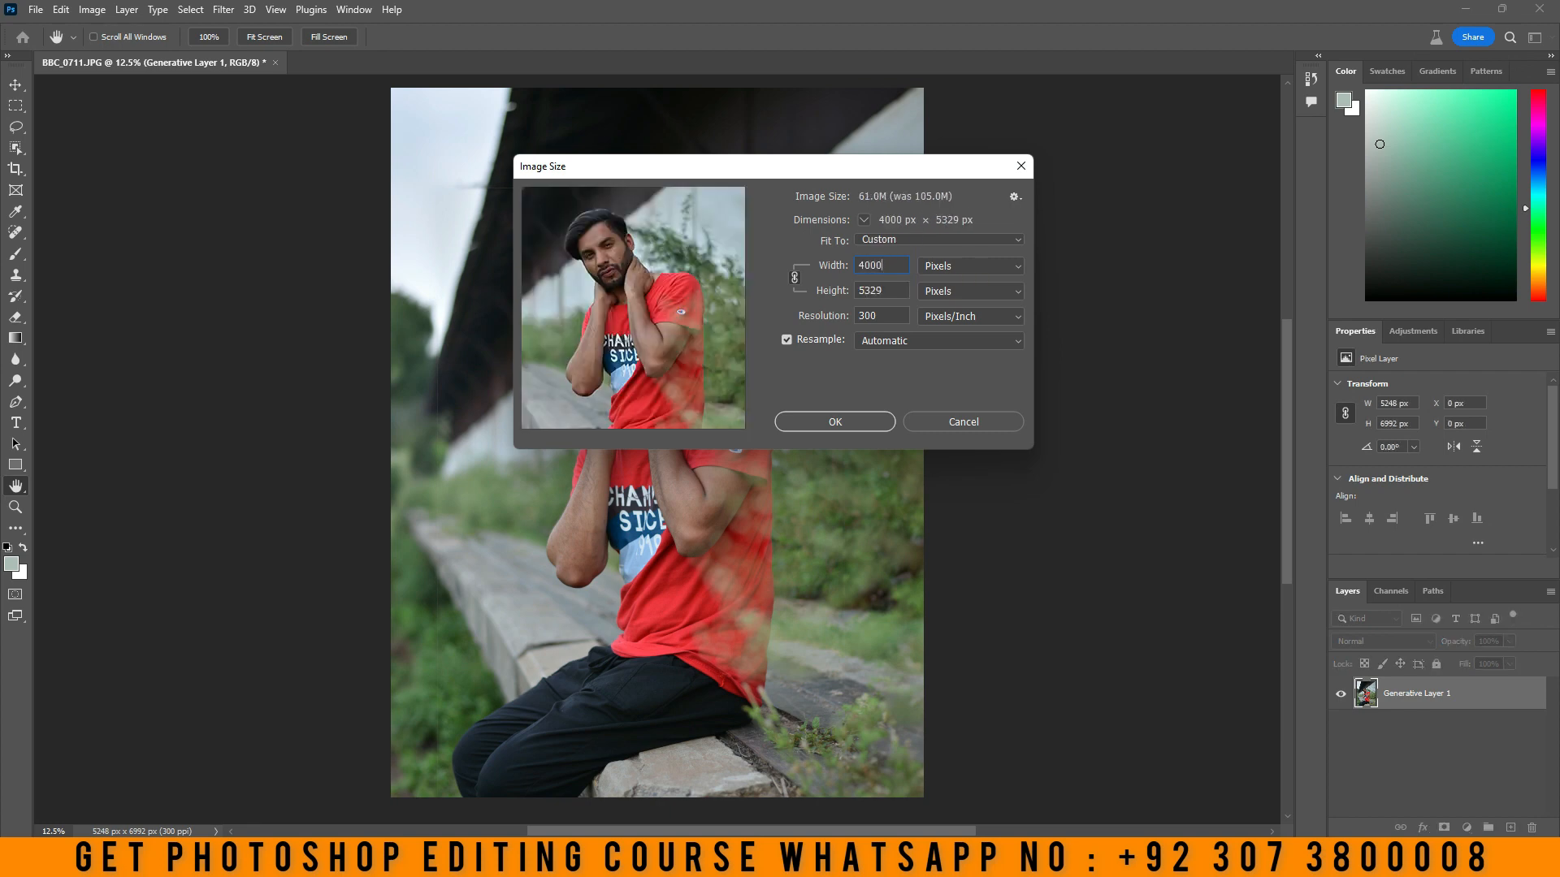
left_click(849, 420)
key("c")
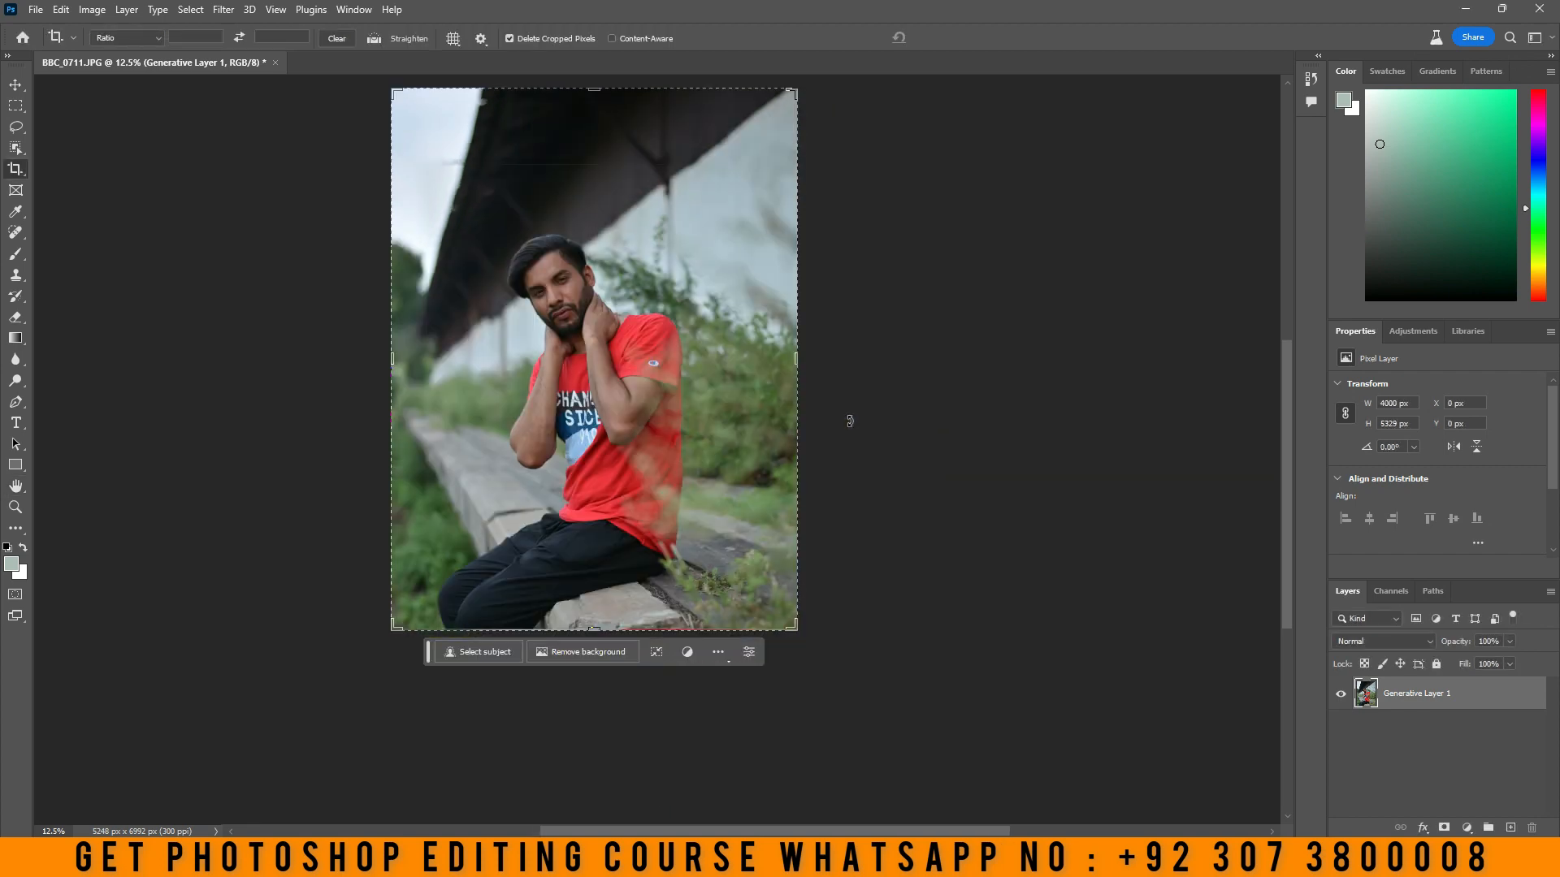
- Extend the canvas beyond the photo's left edge with the Crop tool to a width of about 6032 px
scroll(533, 349, "up", 3)
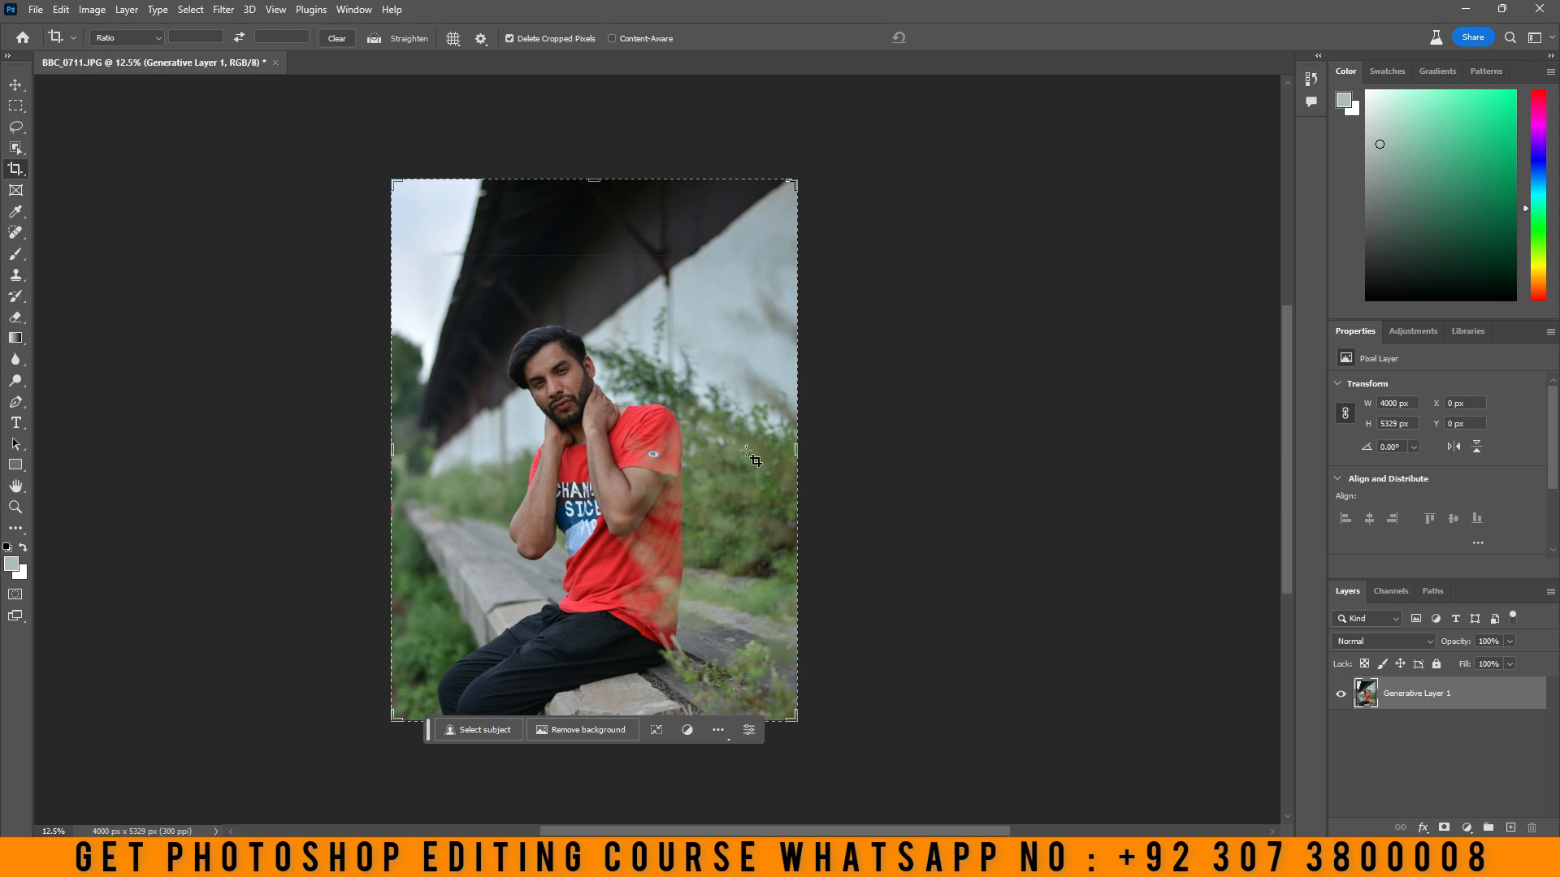
scroll(749, 456, "down", 3)
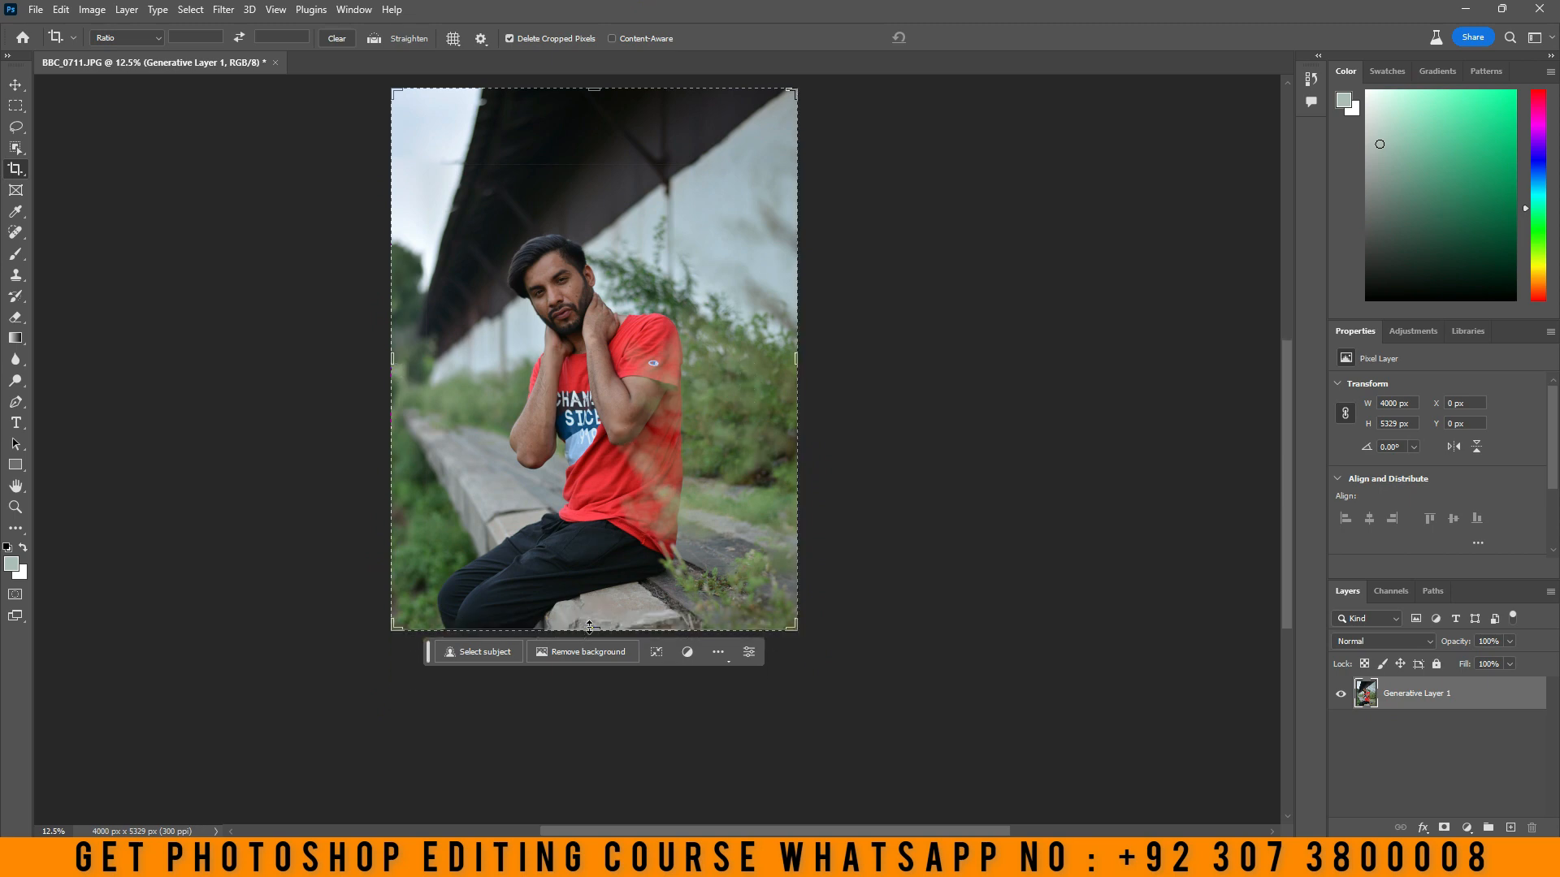
left_click_drag(394, 362, 293, 360)
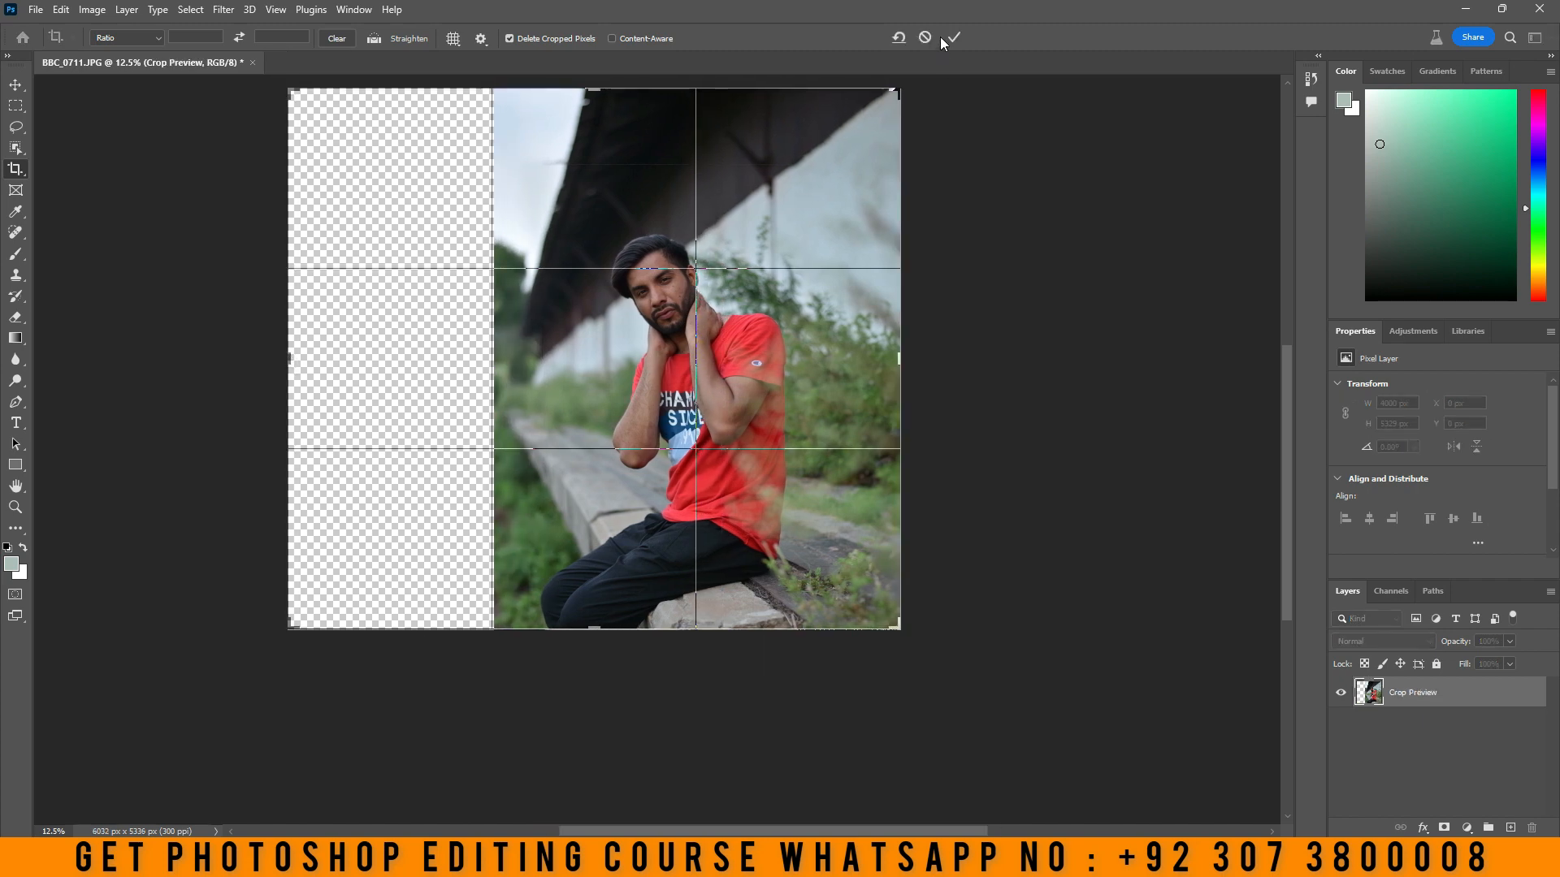
left_click(950, 37)
- Select the empty left strip with a slight overlap onto the photo and fill it using Generative Fill with the prompt "burj khalifa dubai"
left_click(19, 106)
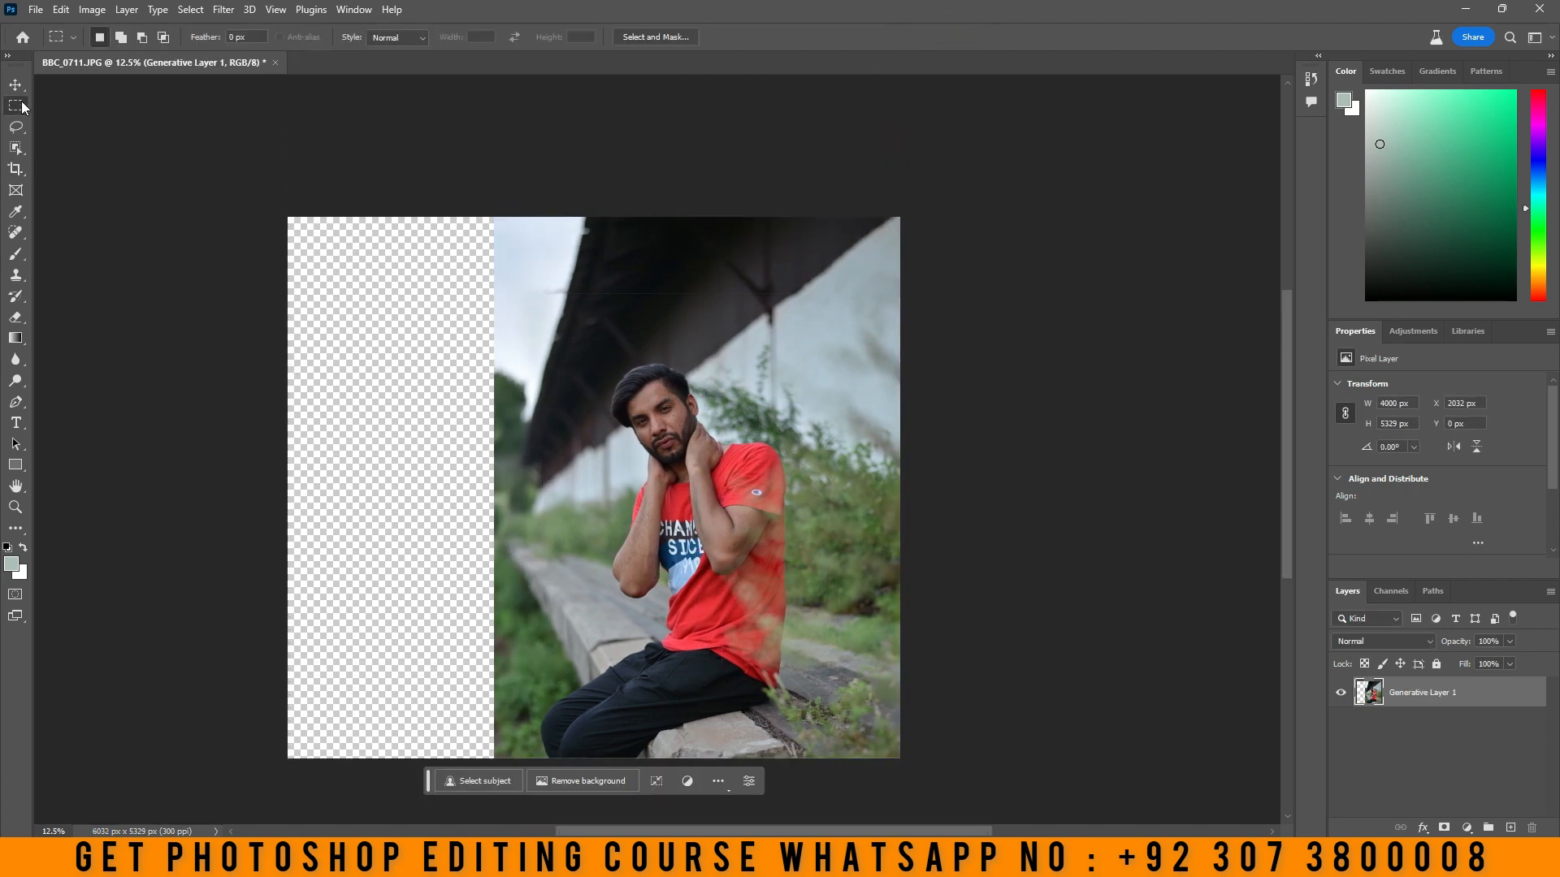
left_click_drag(255, 185, 519, 796)
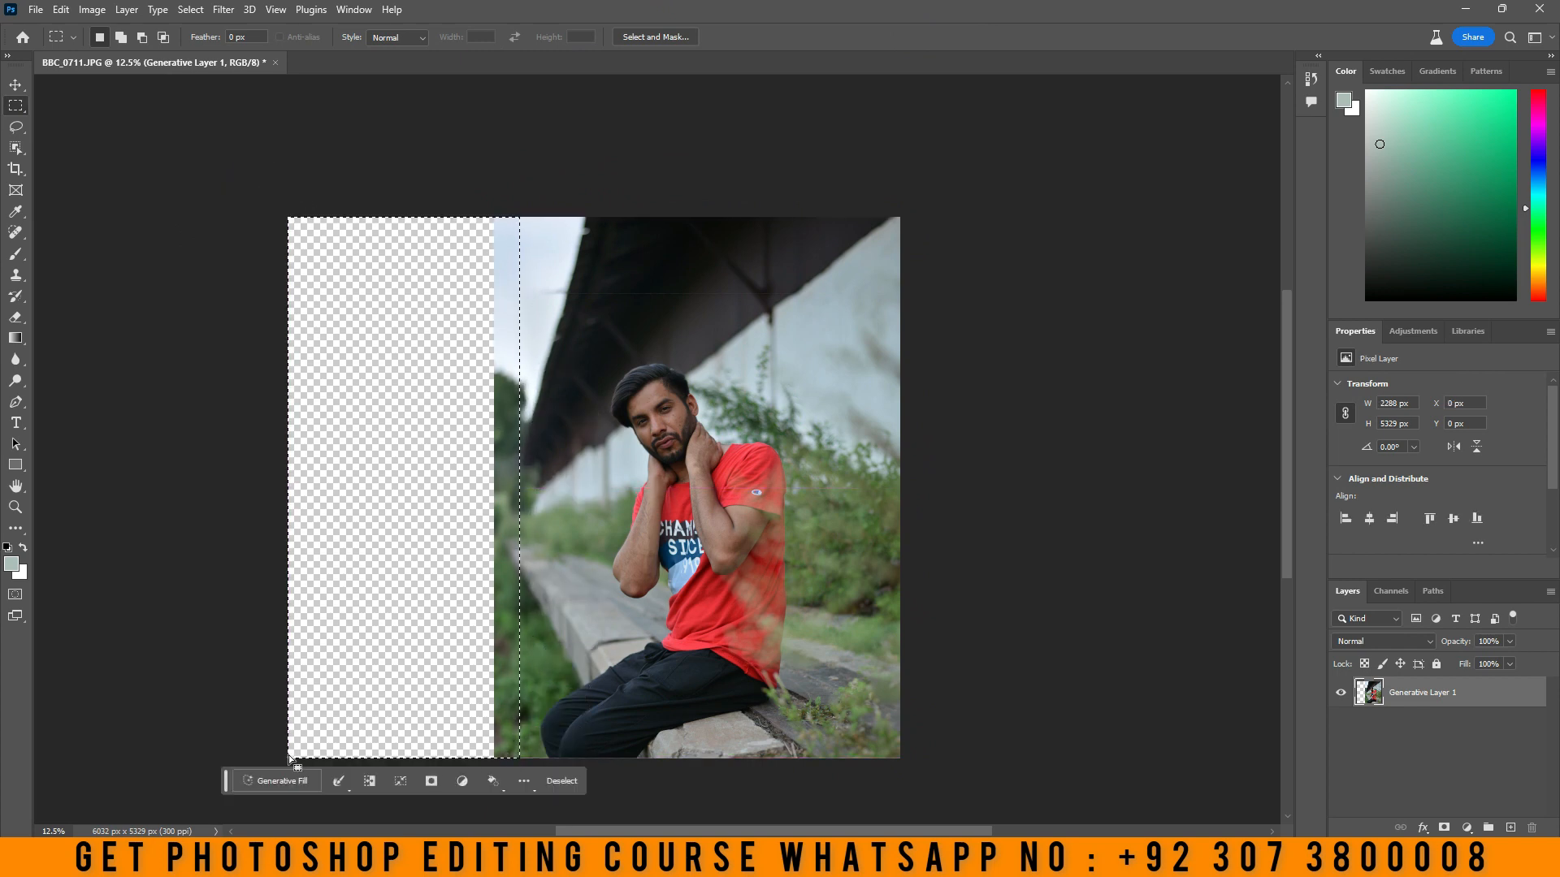
left_click(307, 777)
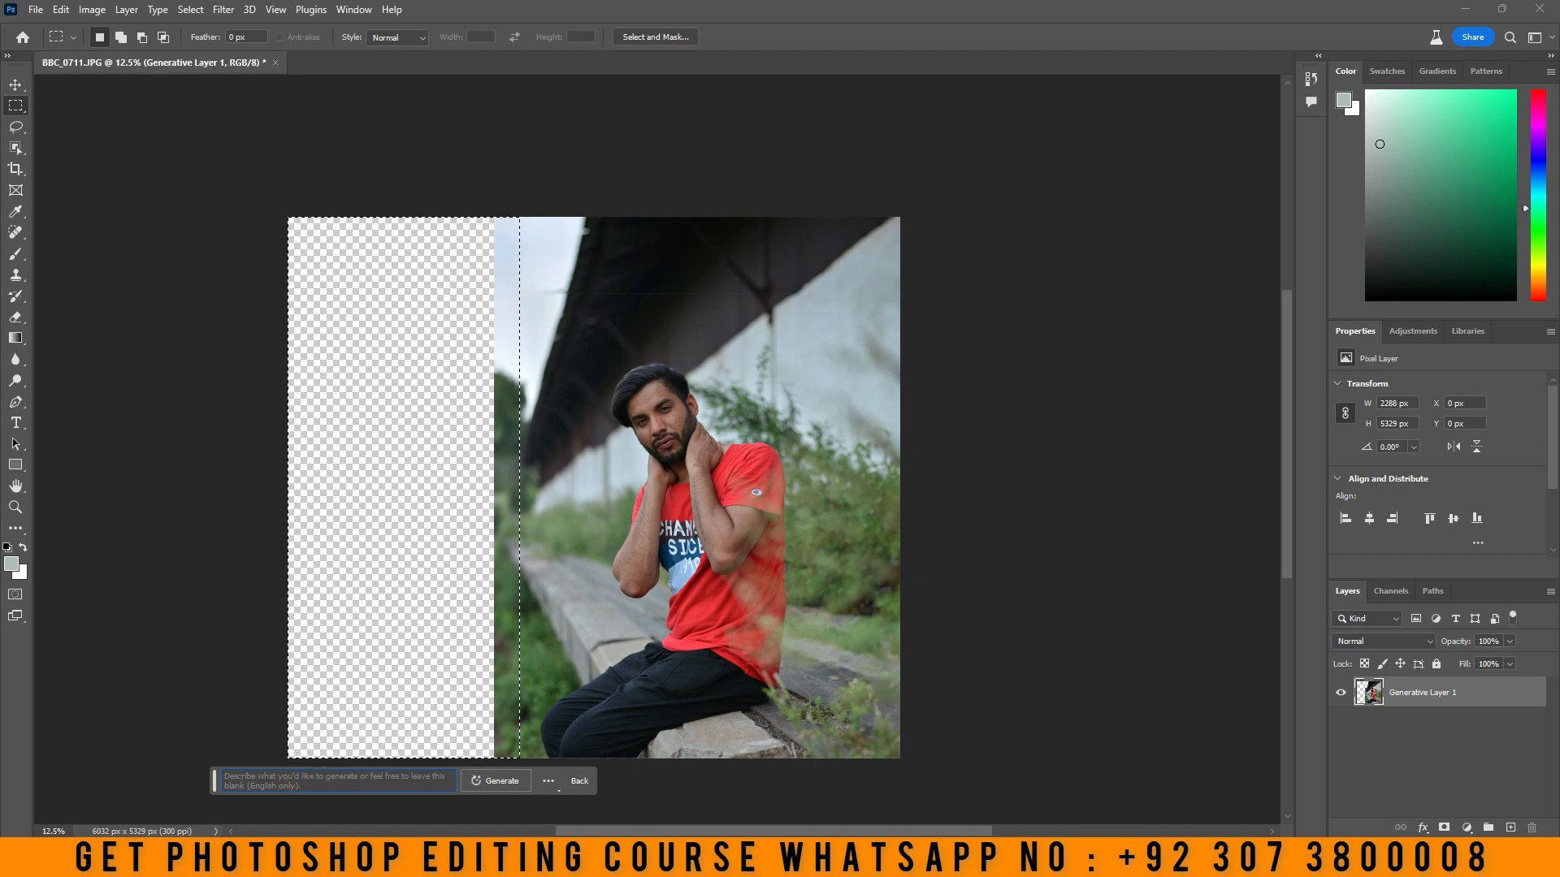
key("ctrl+d")
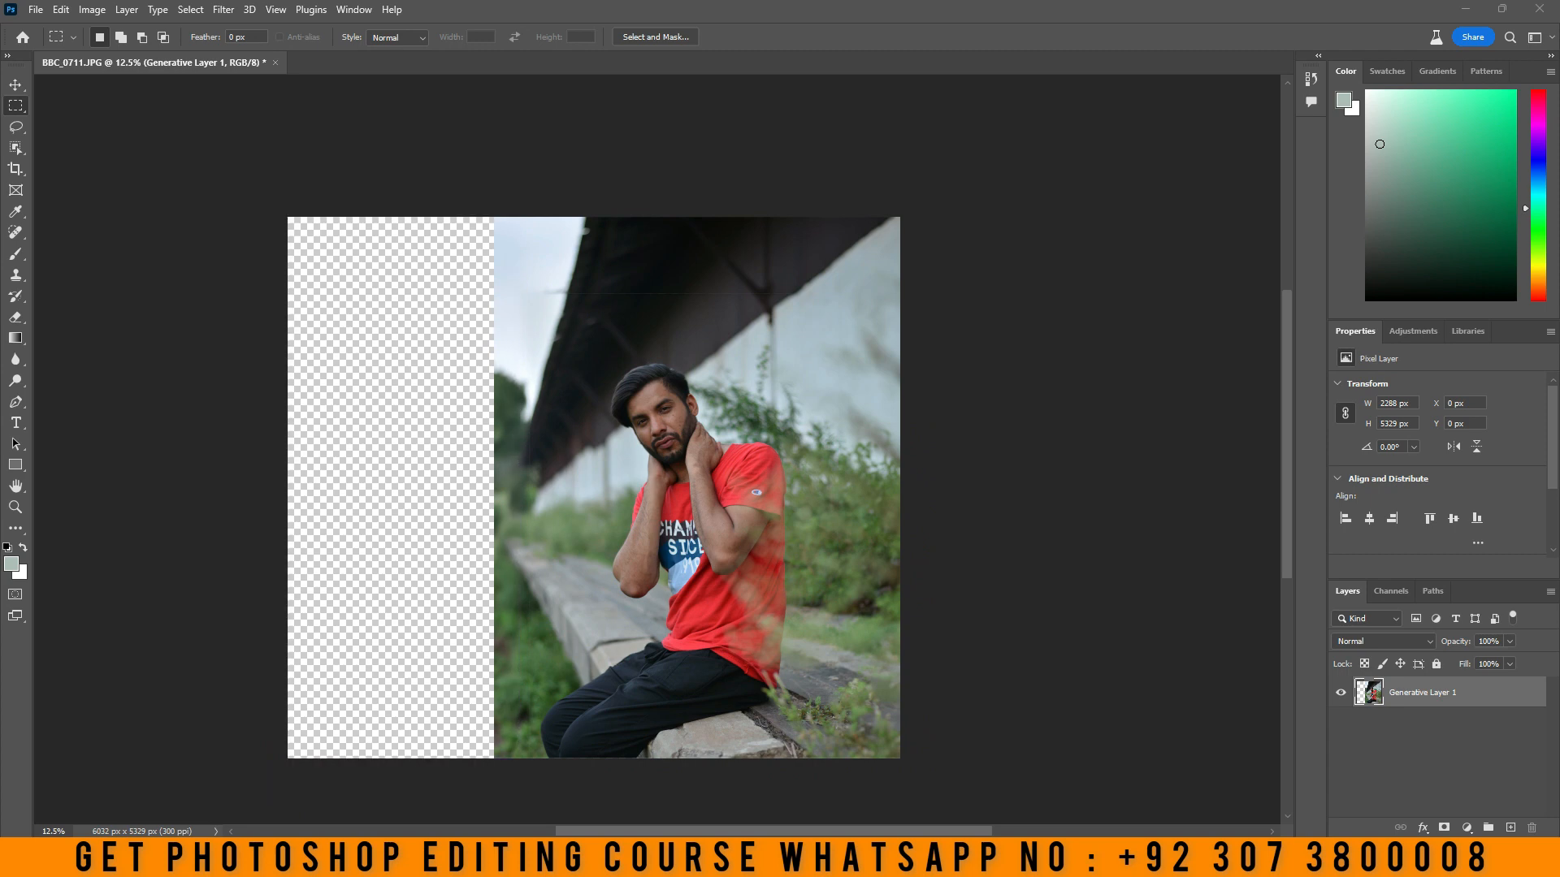
key("ctrl+z")
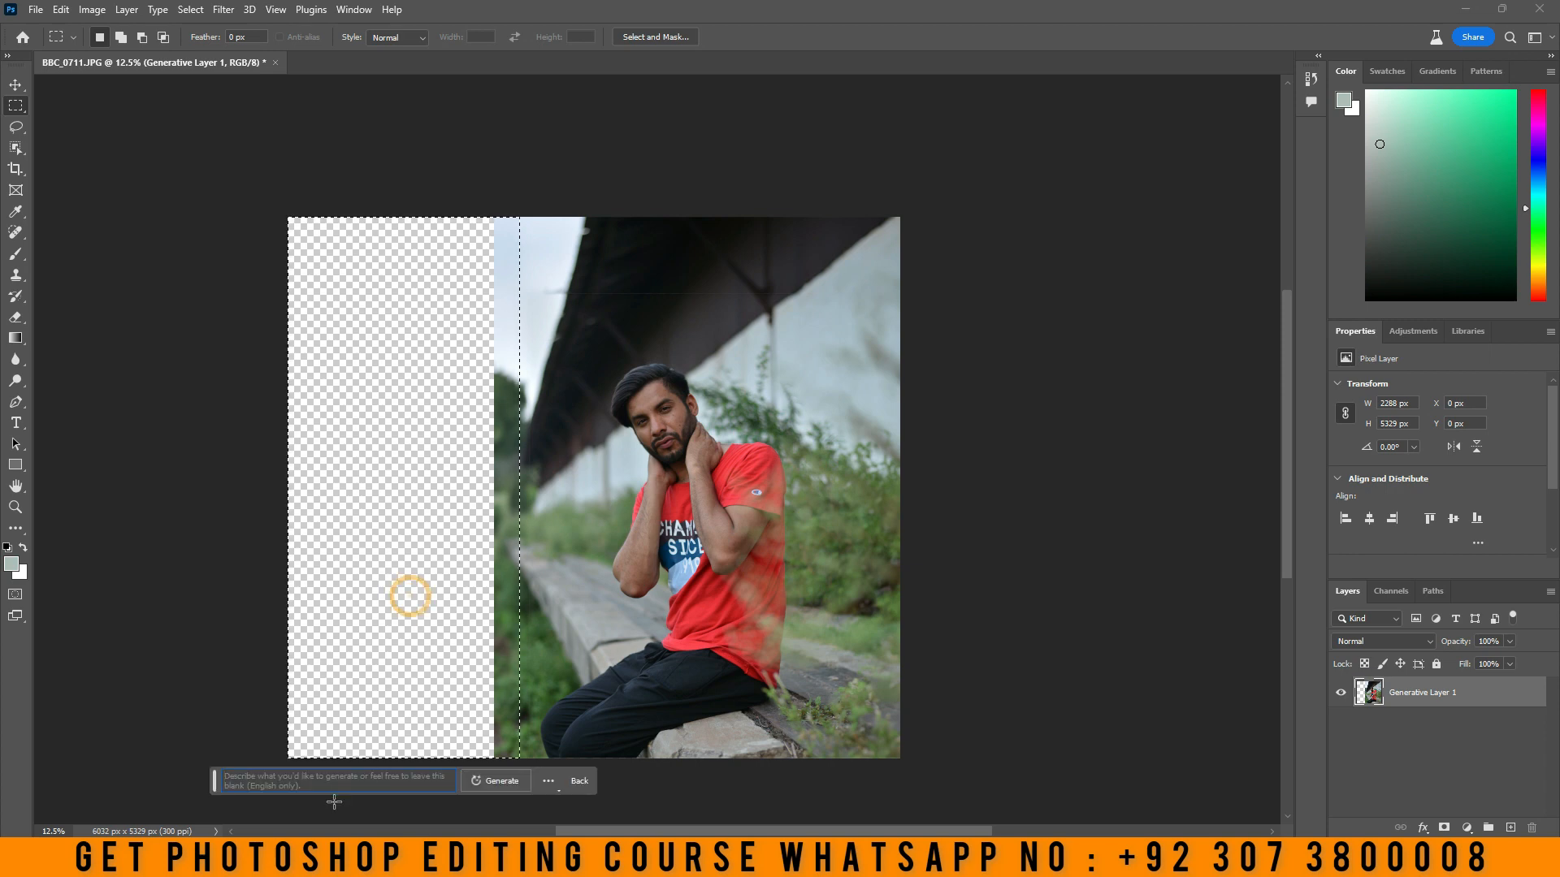
right_click(340, 780)
left_click(387, 621)
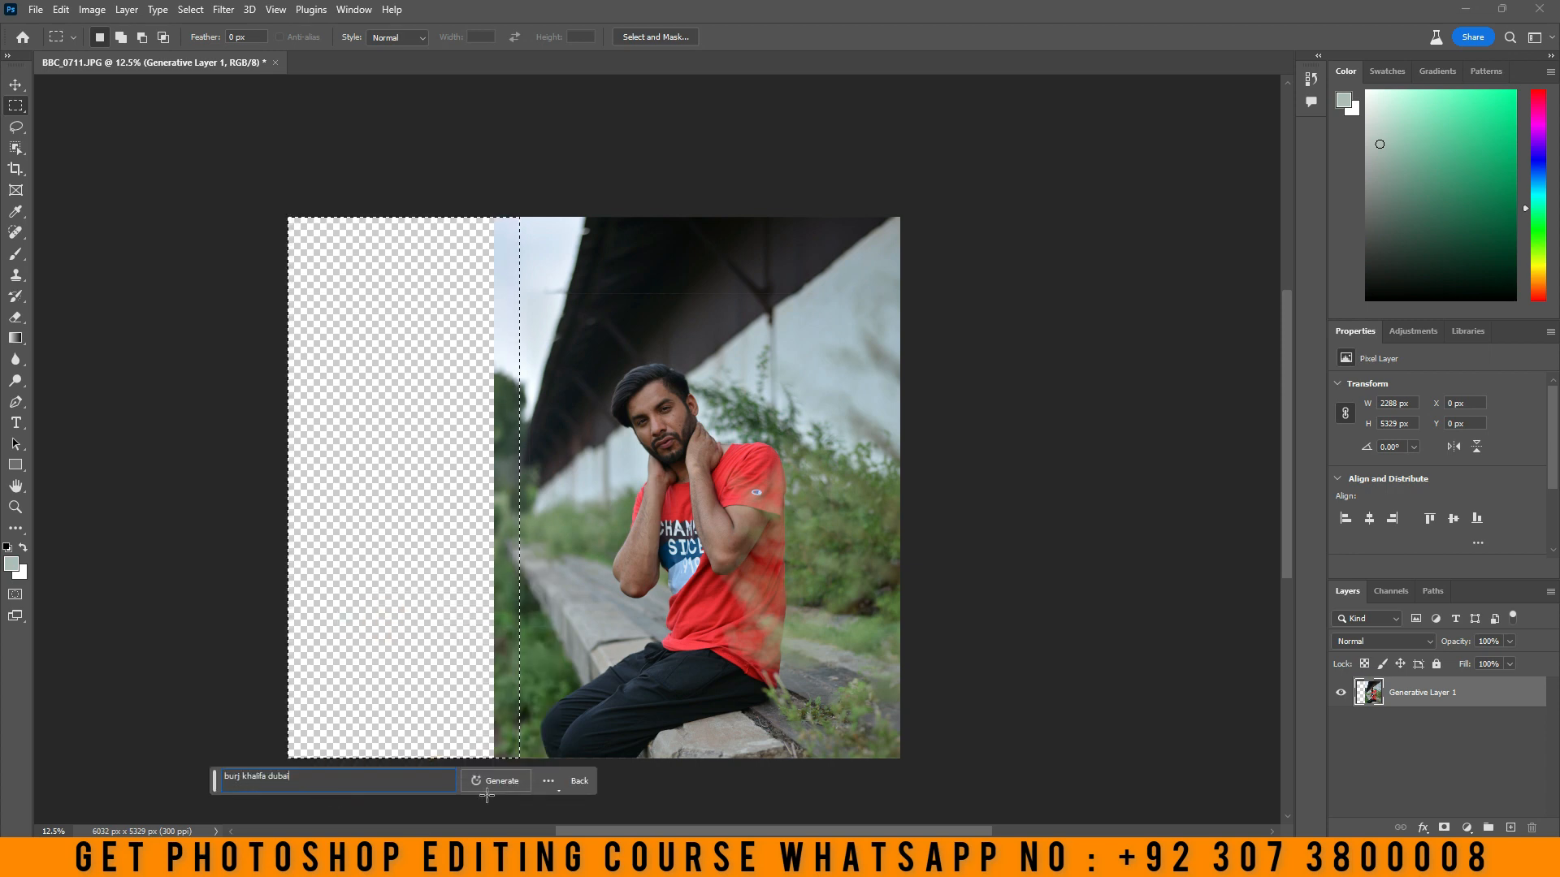
left_click(512, 777)
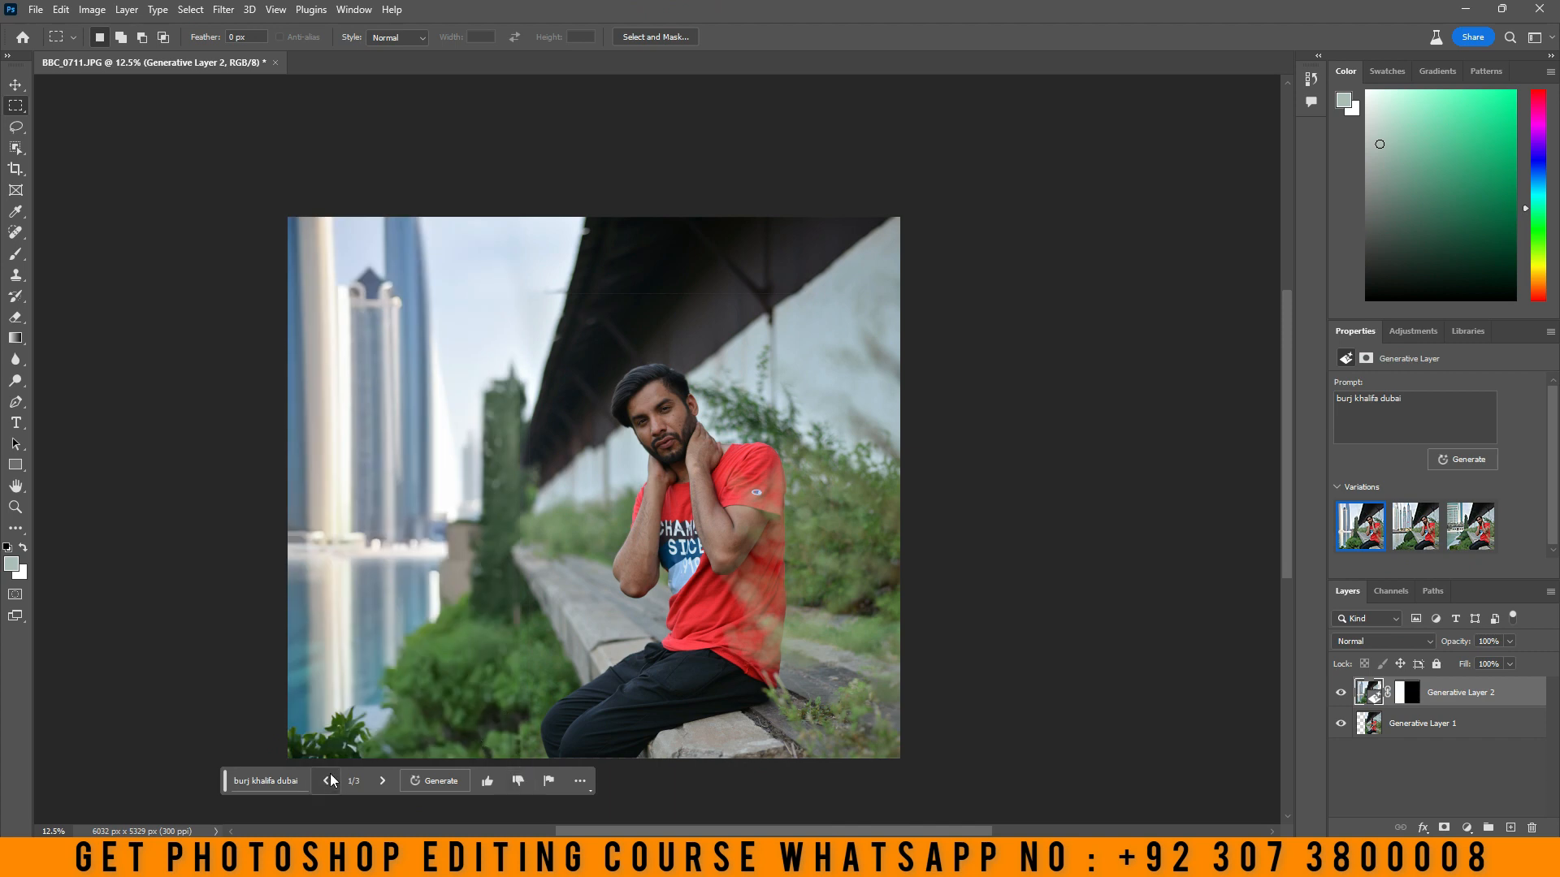
- Choose the third generated variation of the Dubai background and merge the visible layers into one
left_click(383, 780)
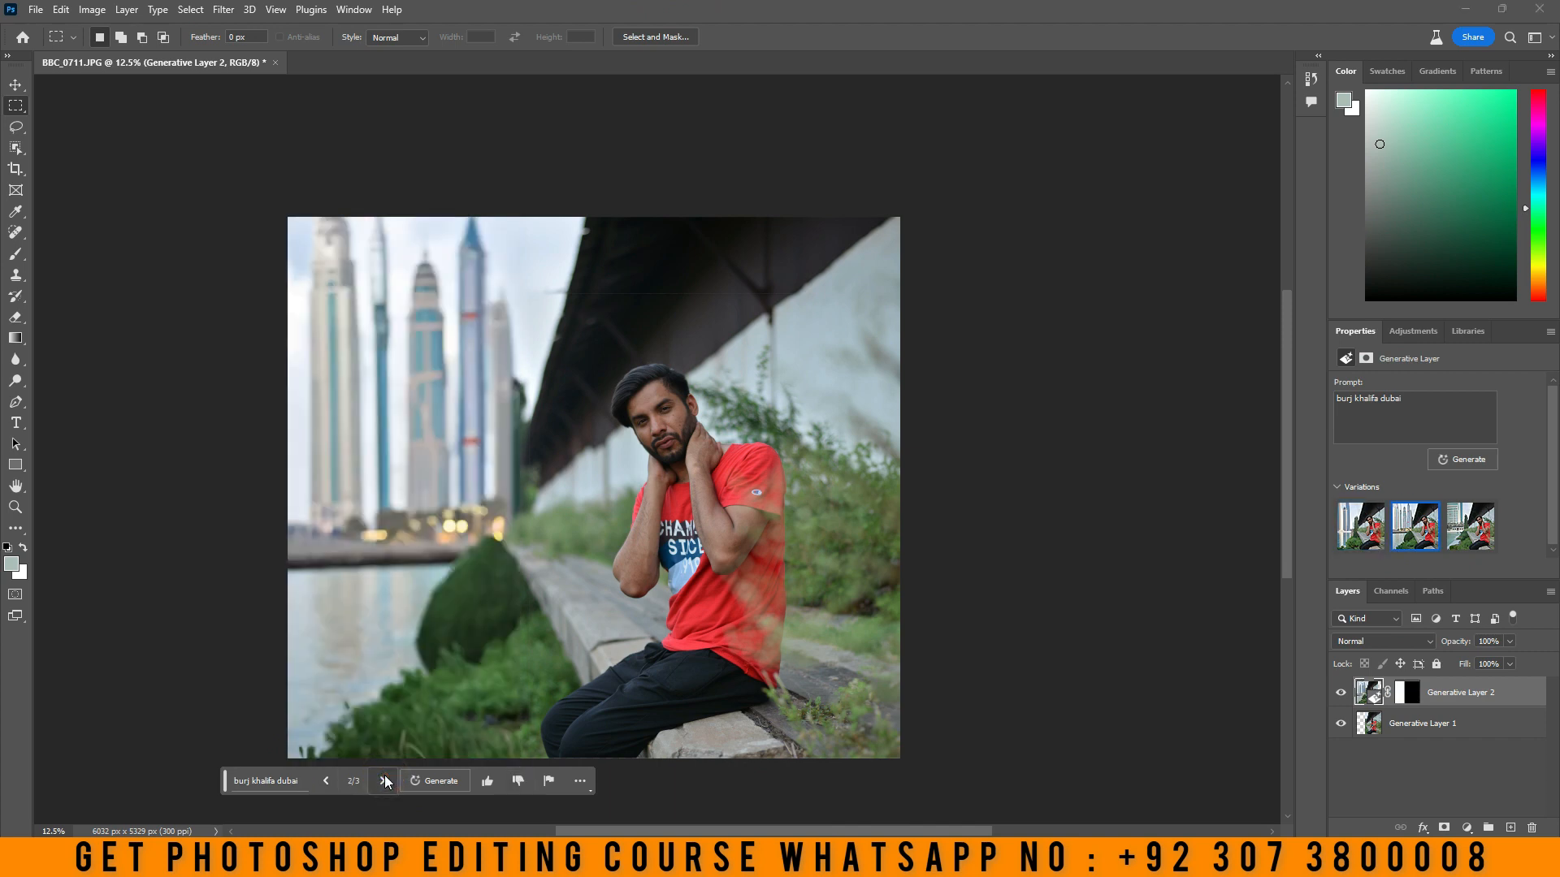
left_click(384, 780)
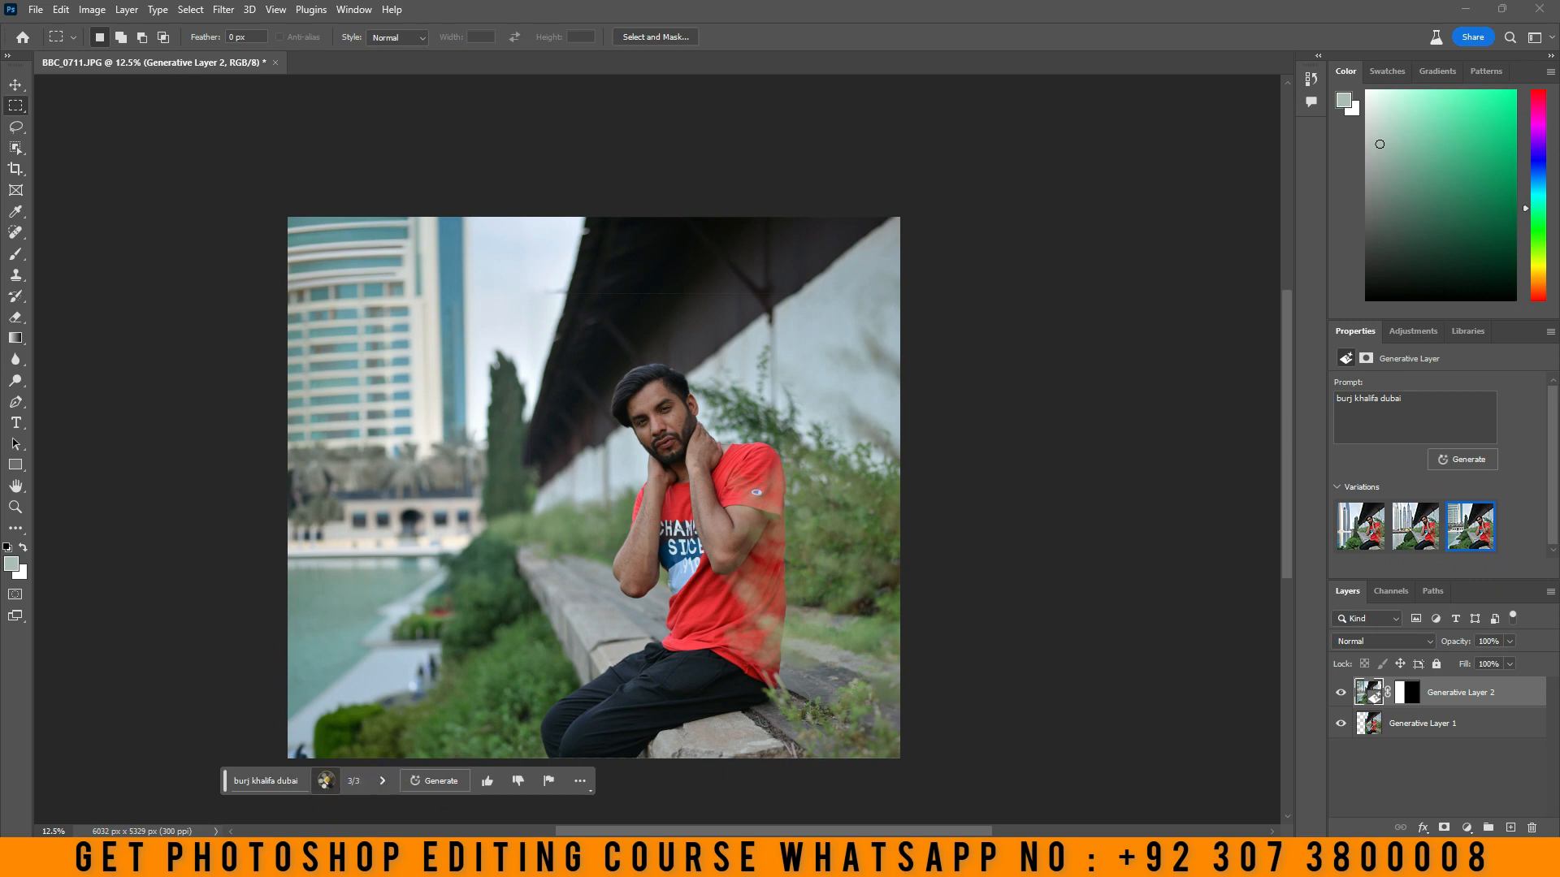
left_click(326, 780)
left_click(379, 781)
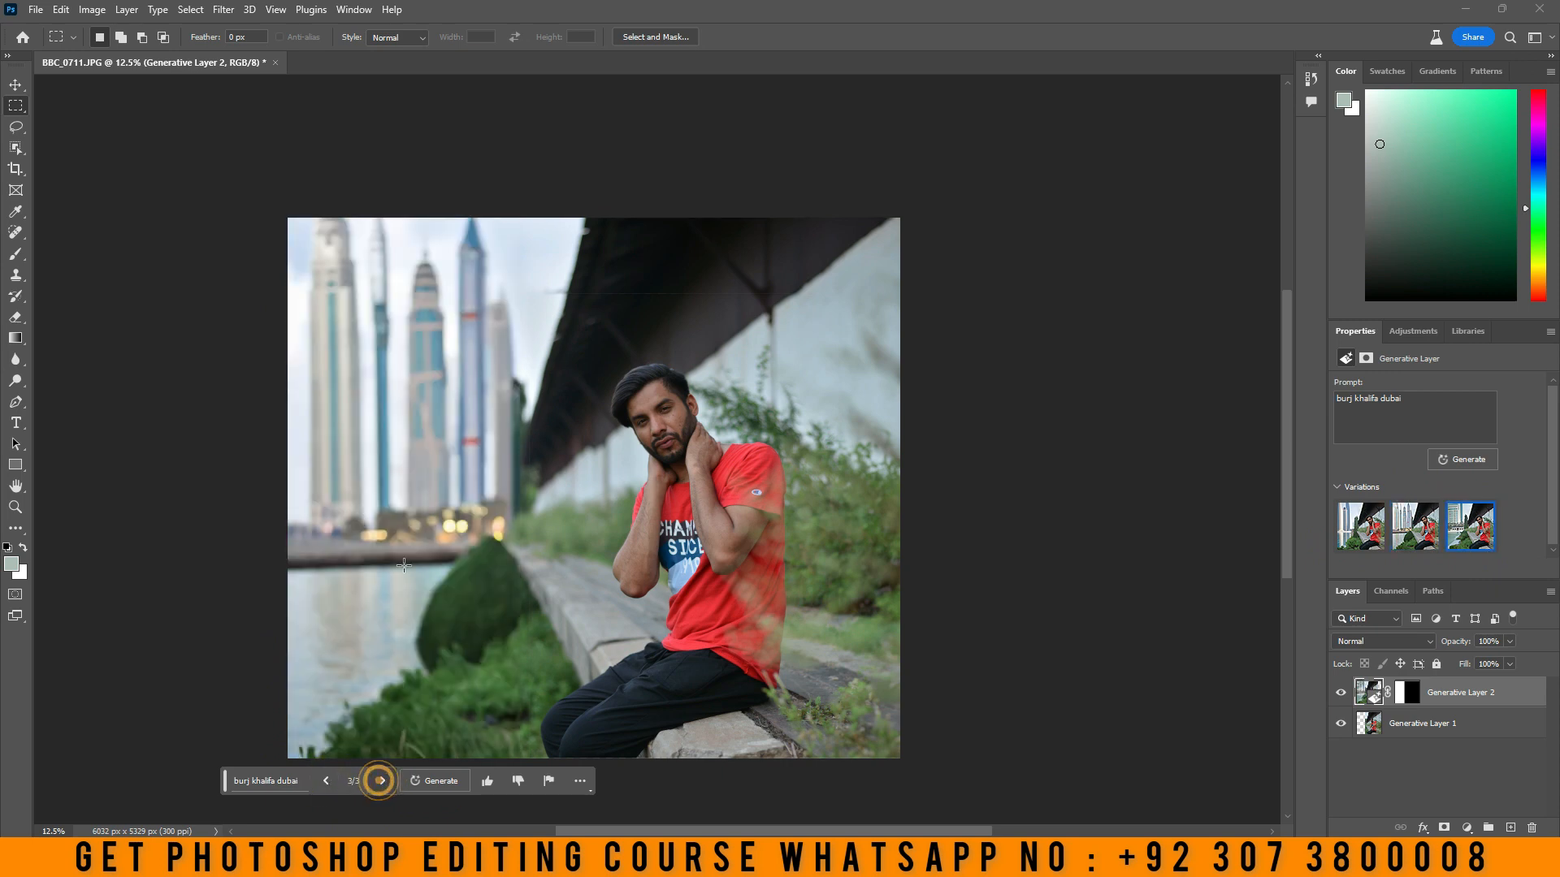
scroll(583, 558, "down", 1)
right_click(1504, 689)
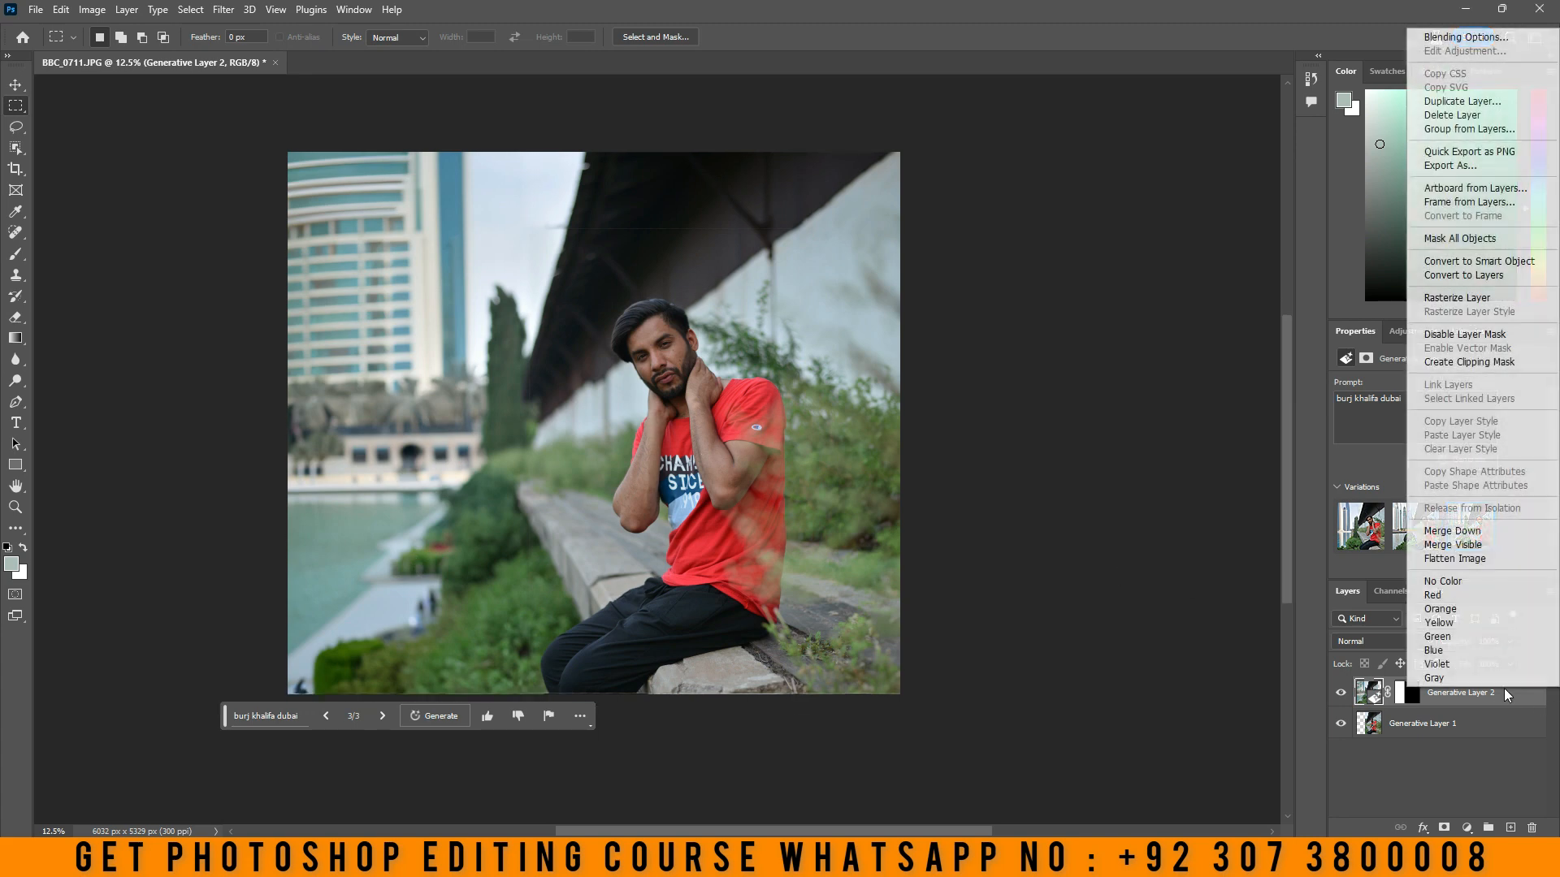
left_click(1463, 543)
- Extend the canvas below the photo with the Crop tool to a height of about 8584 px
scroll(827, 556, "down", 1)
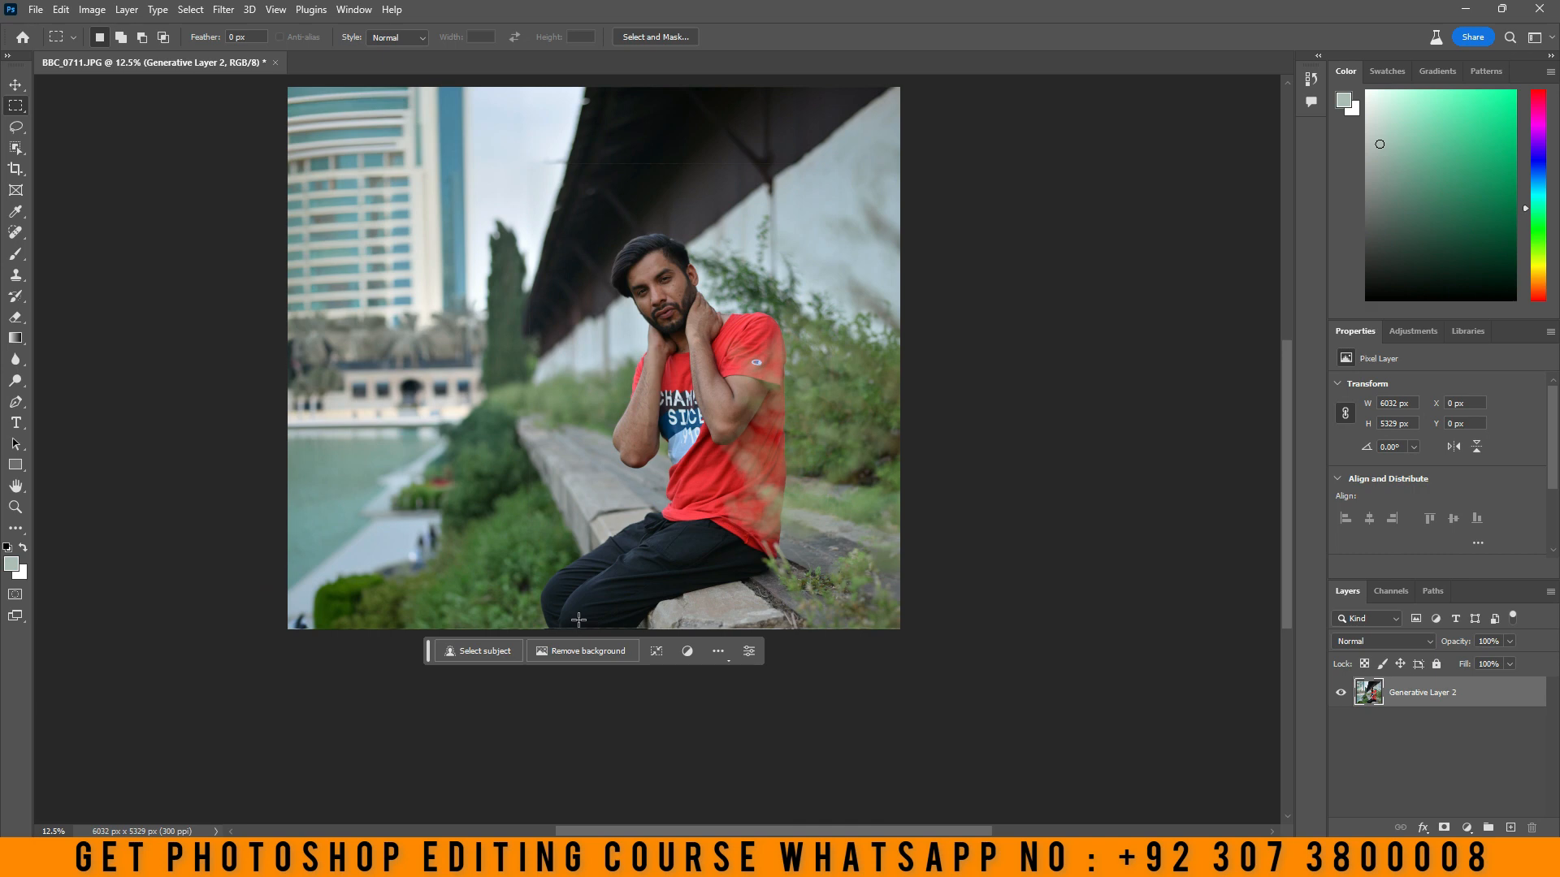
scroll(579, 620, "up", 1)
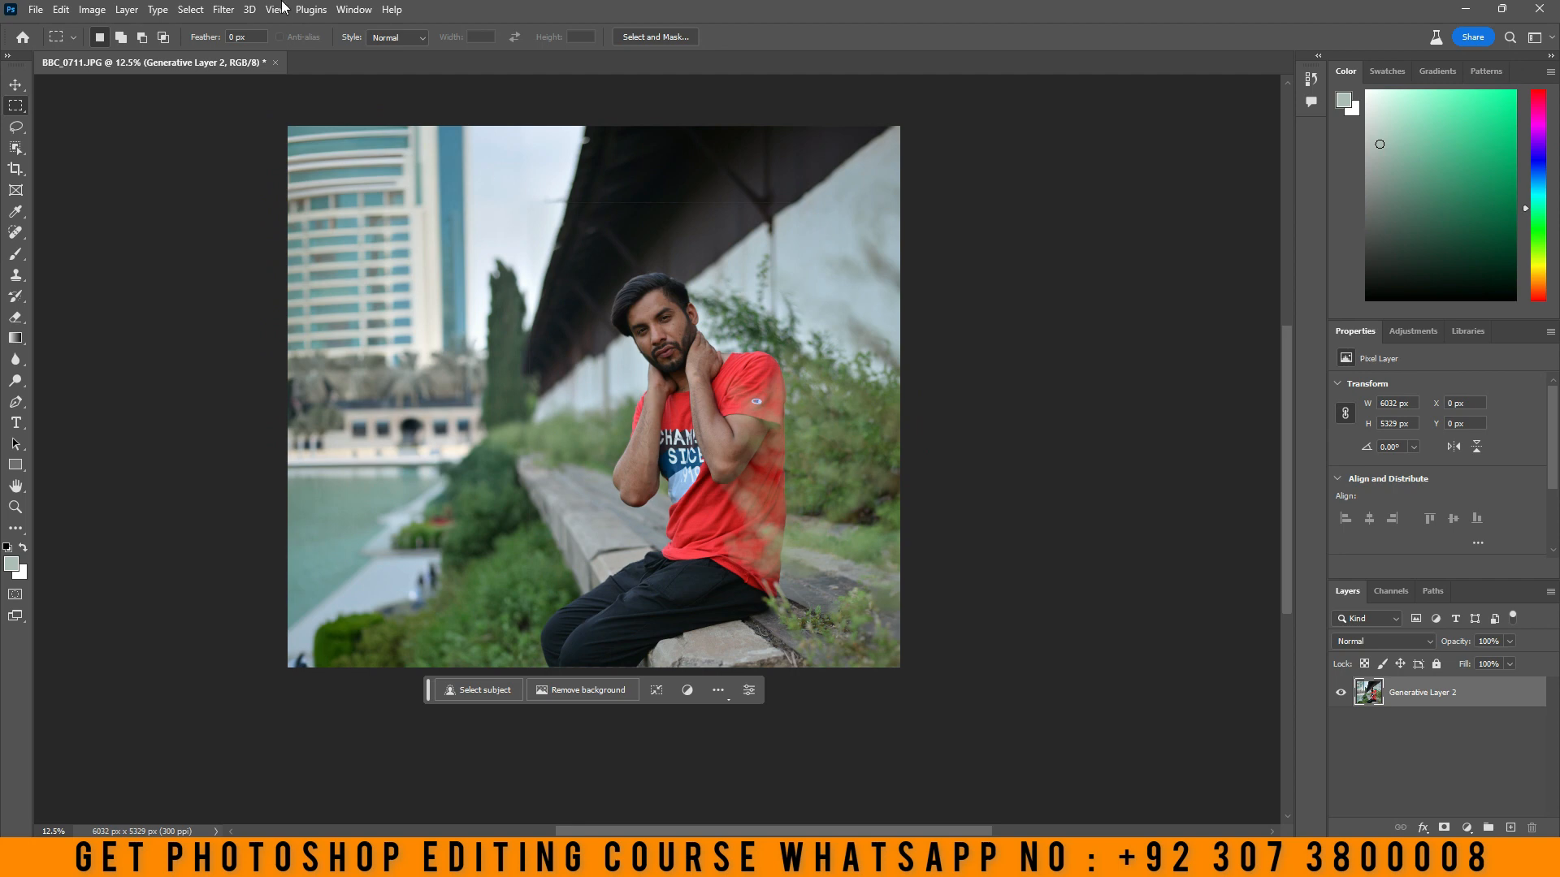
scroll(736, 287, "down", 1)
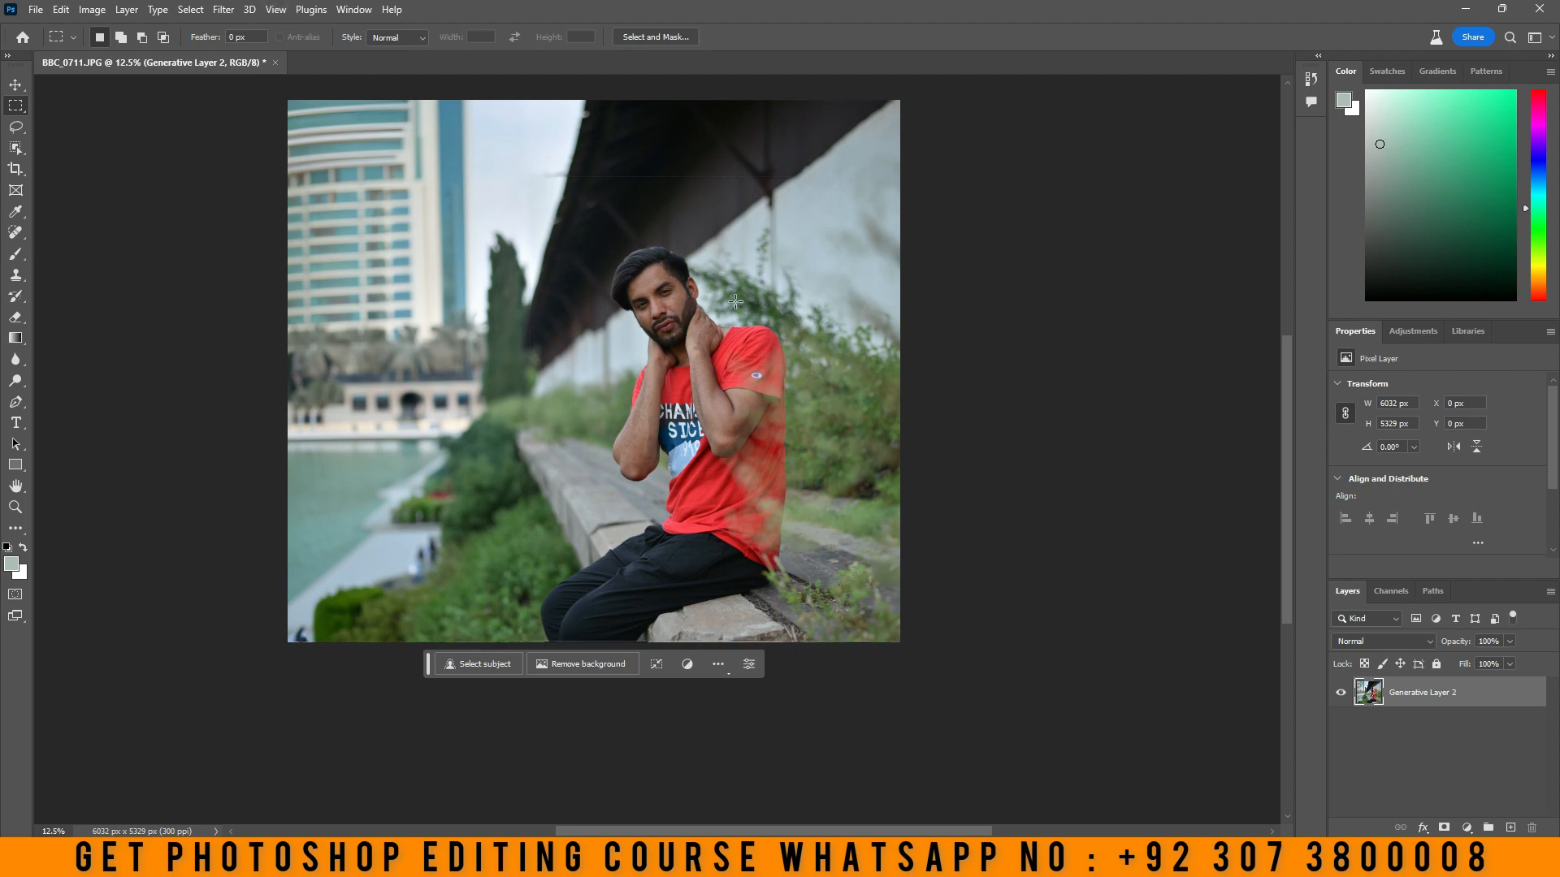
scroll(739, 312, "up", 2)
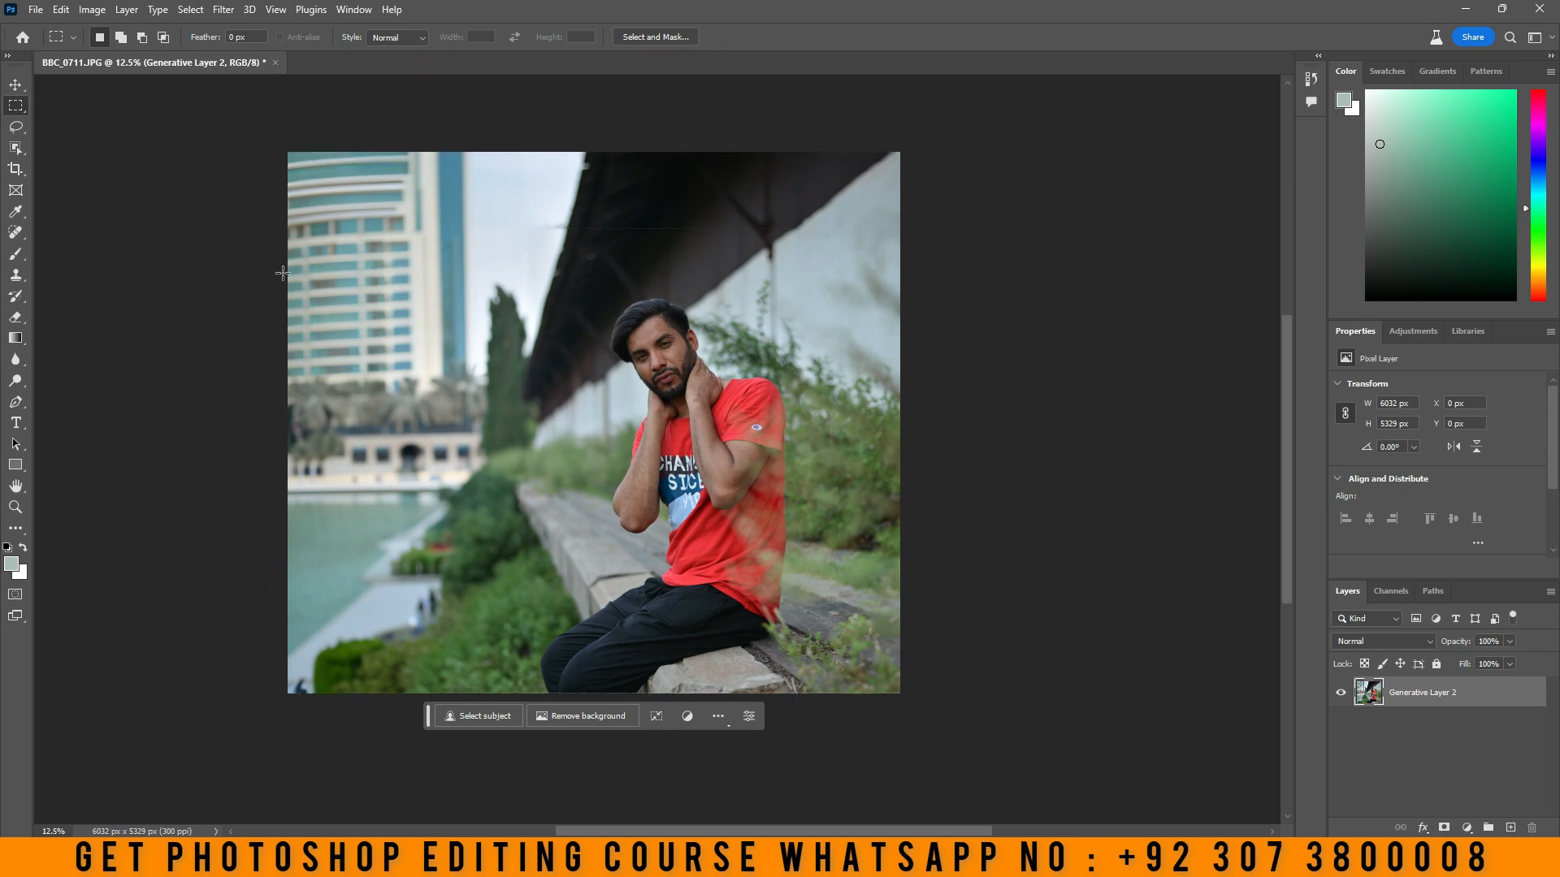
left_click(16, 169)
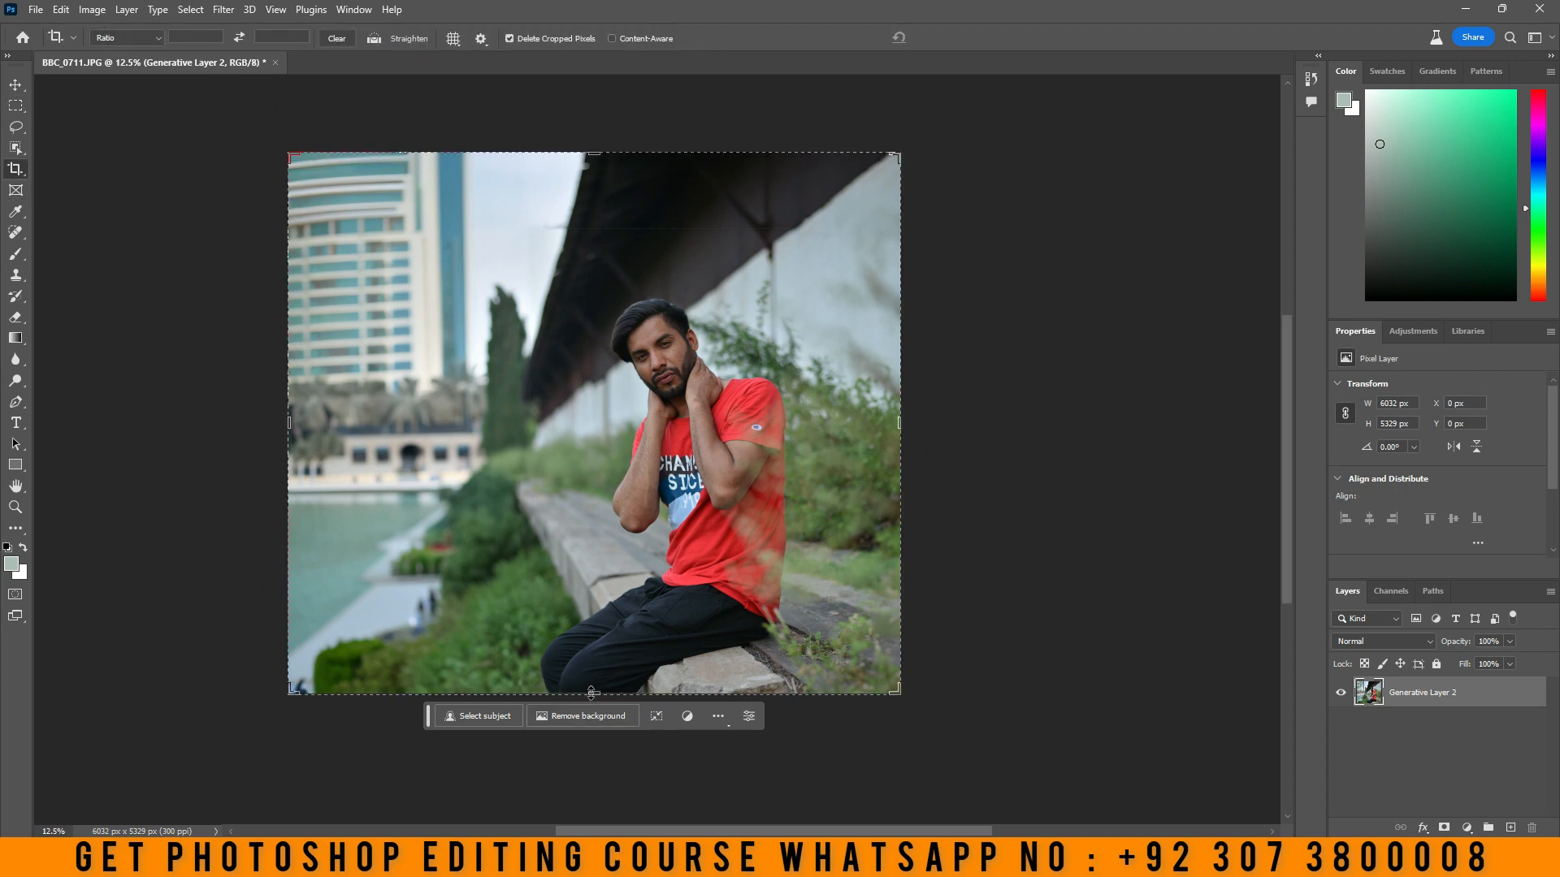
left_click_drag(587, 696, 562, 818)
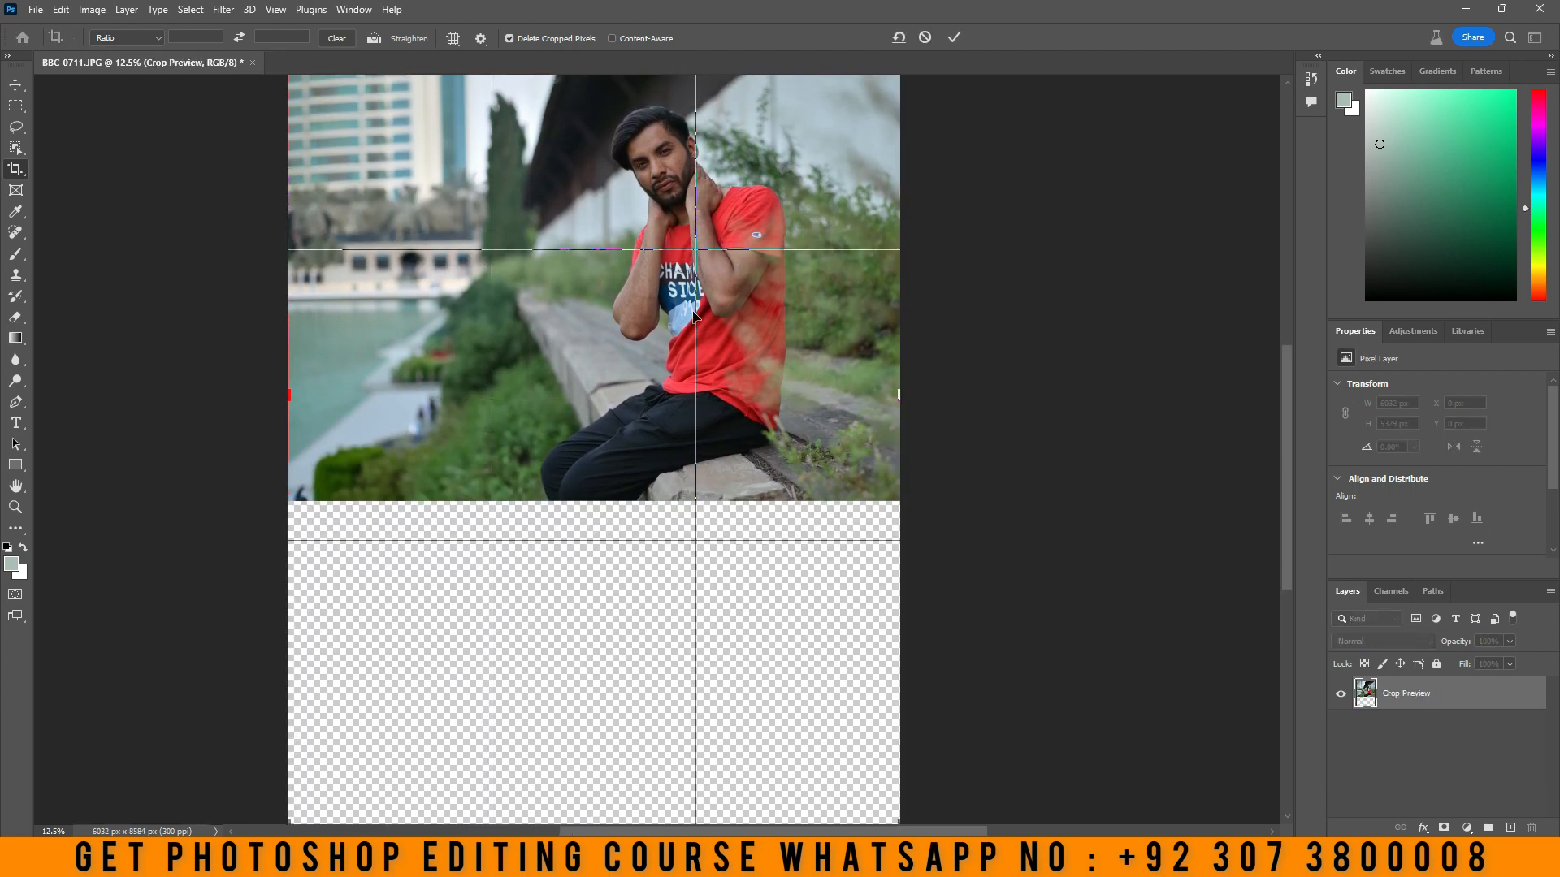
left_click(953, 38)
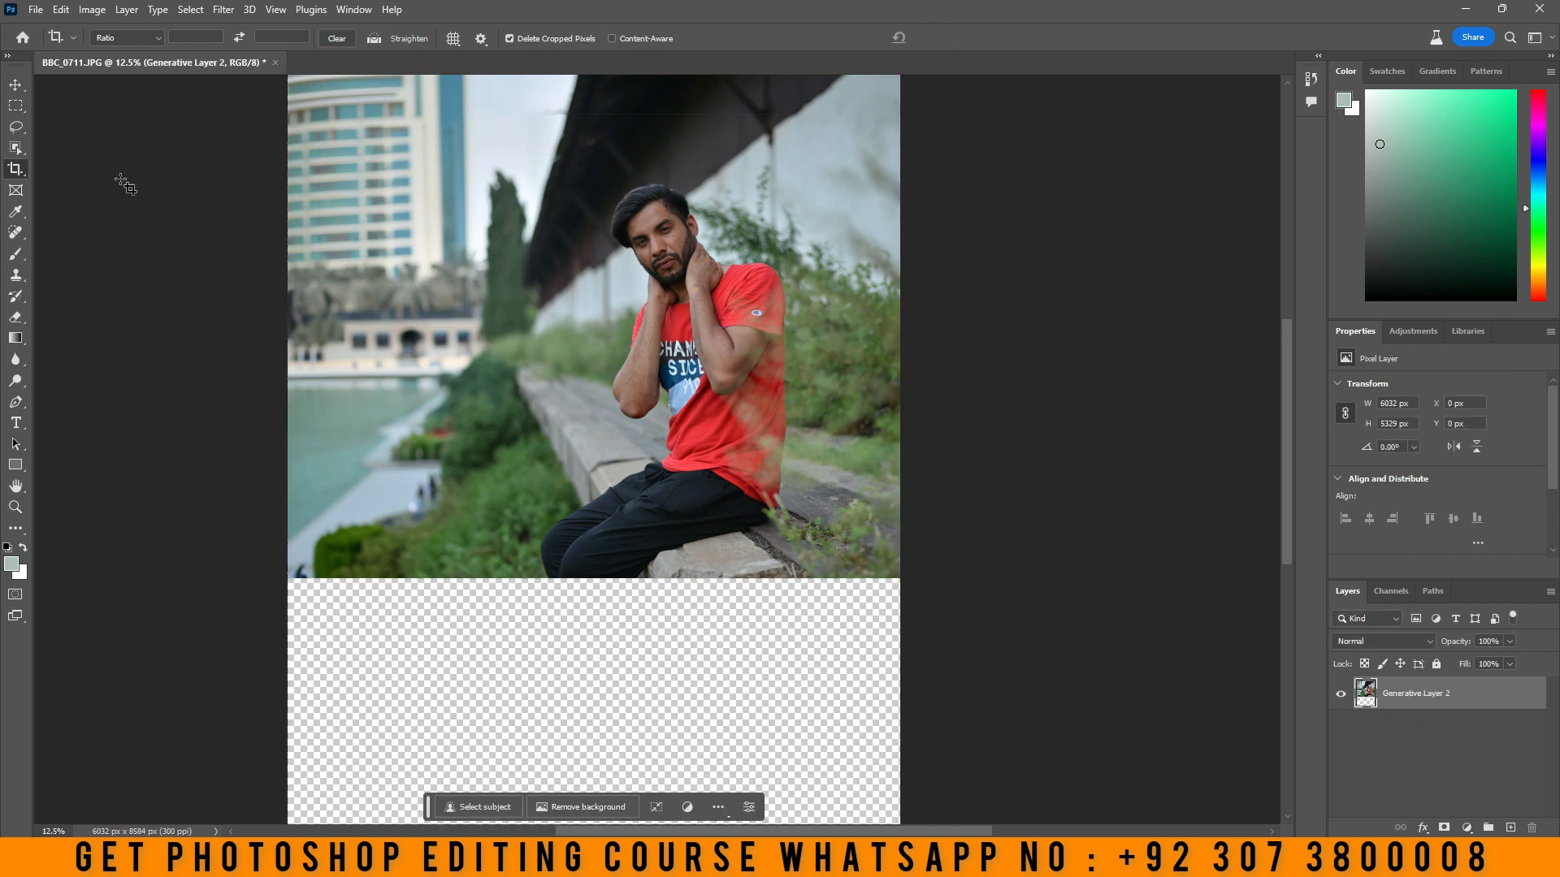
- Select the empty area below the photo with a slight overlap and fill it using Generative Fill without a prompt
left_click(16, 106)
left_click_drag(271, 568, 887, 798)
left_click(468, 716)
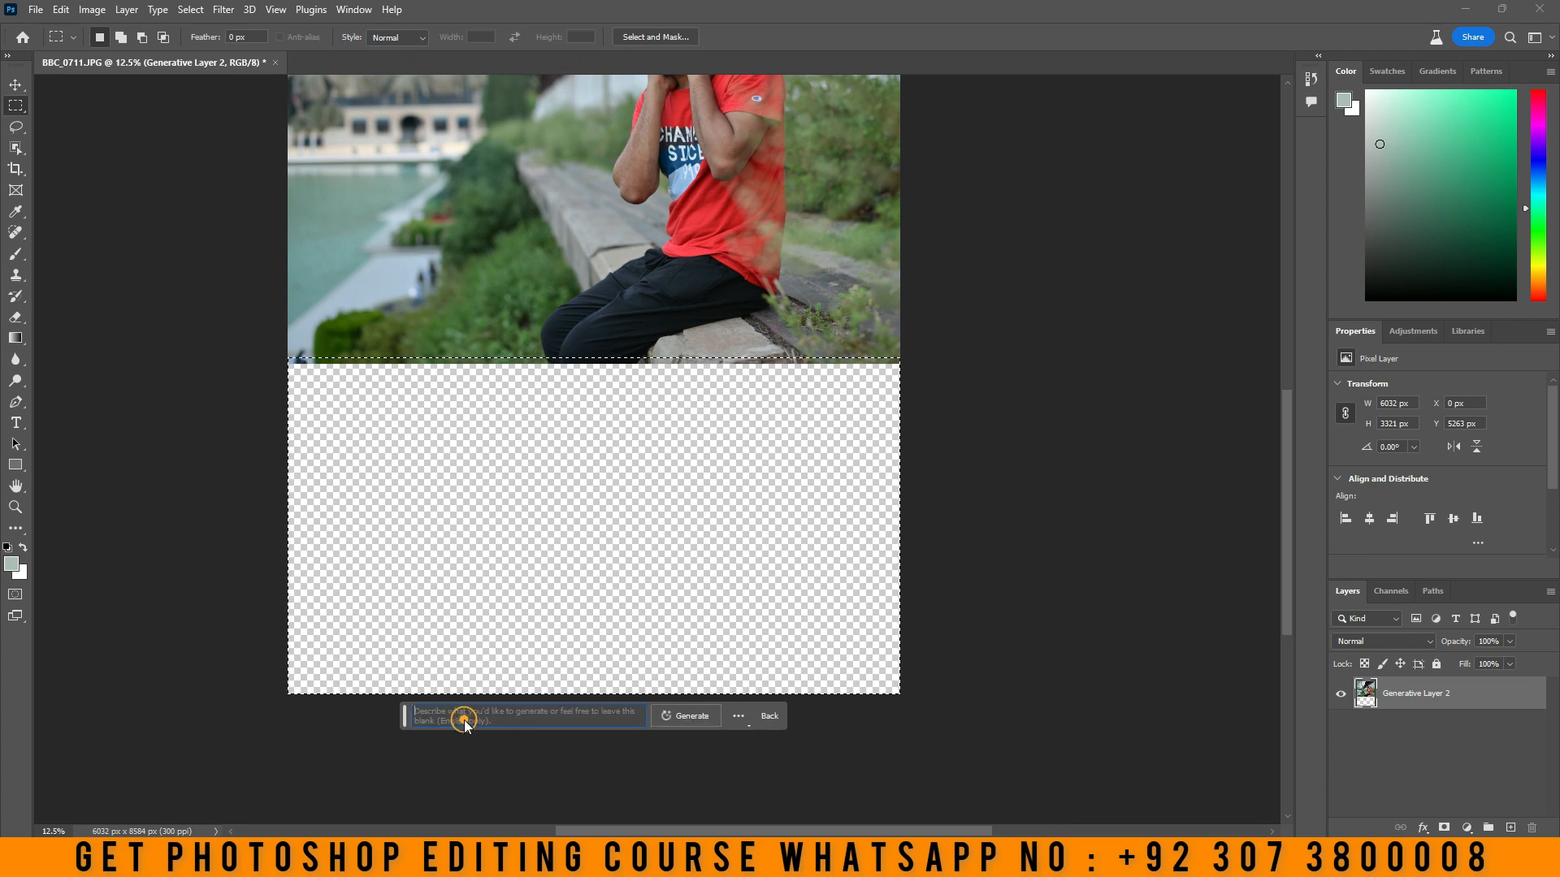
left_click(693, 714)
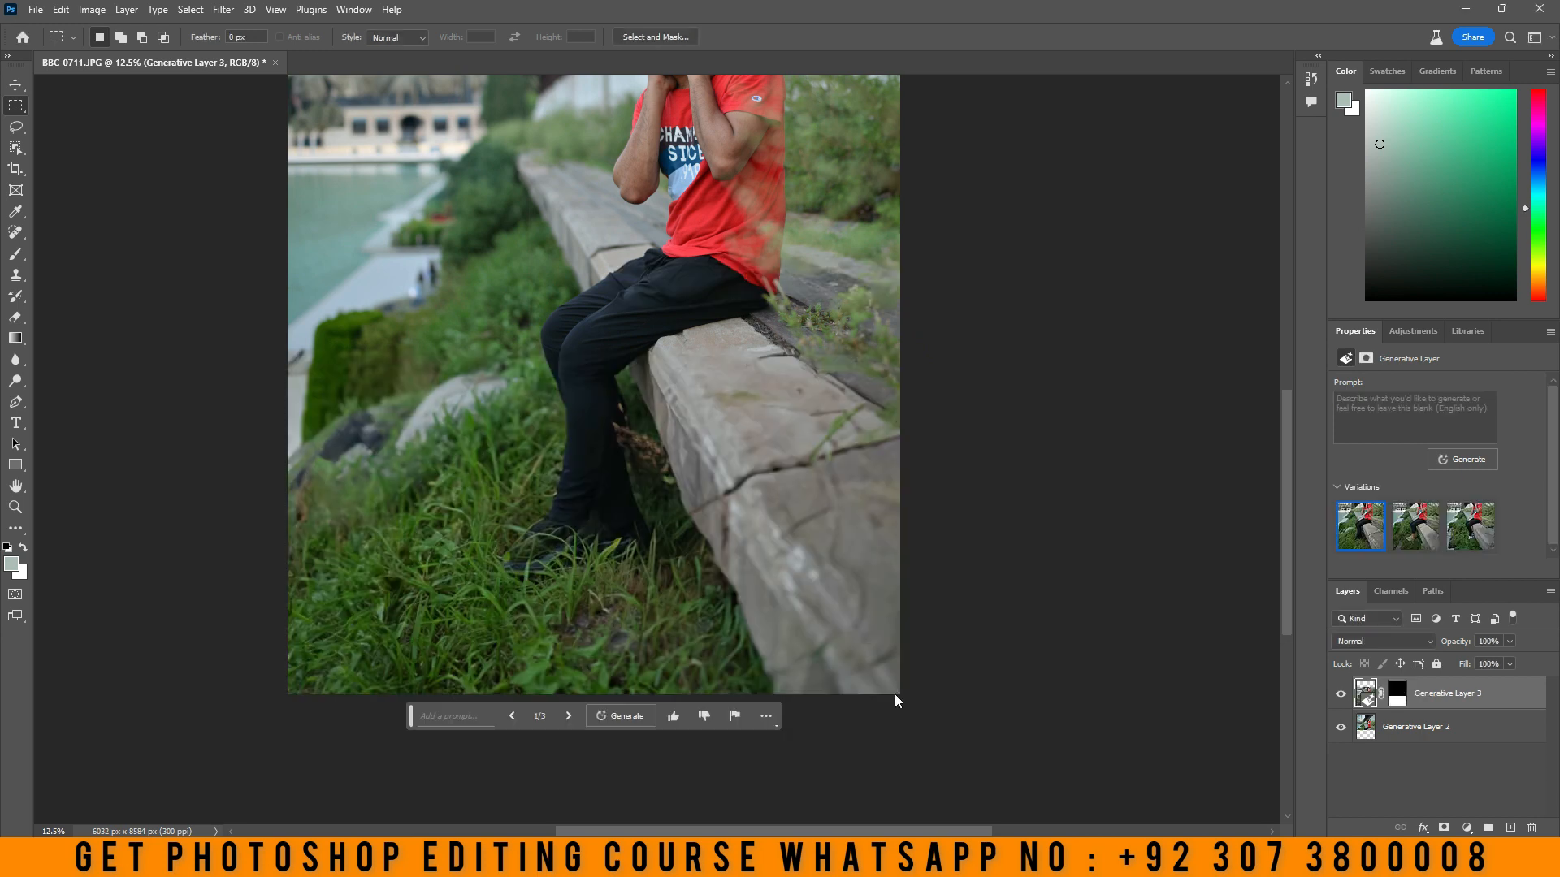
- Compare the three generated variations of the man's legs and the ground, and return to the first one
scroll(897, 569, "up", 5)
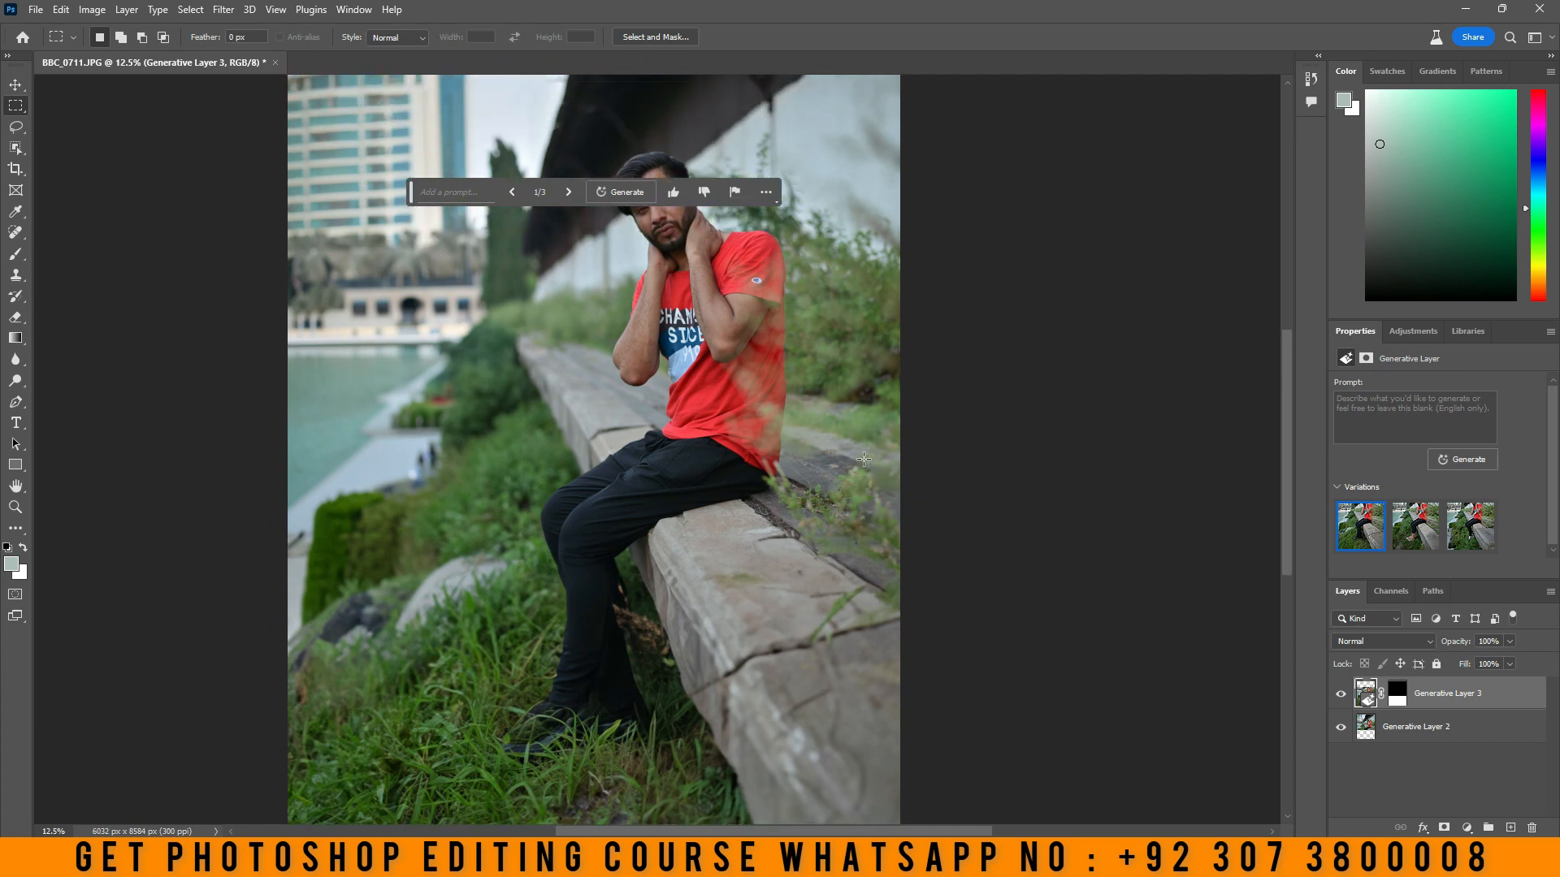
scroll(864, 459, "down", 2)
scroll(865, 460, "up", 3)
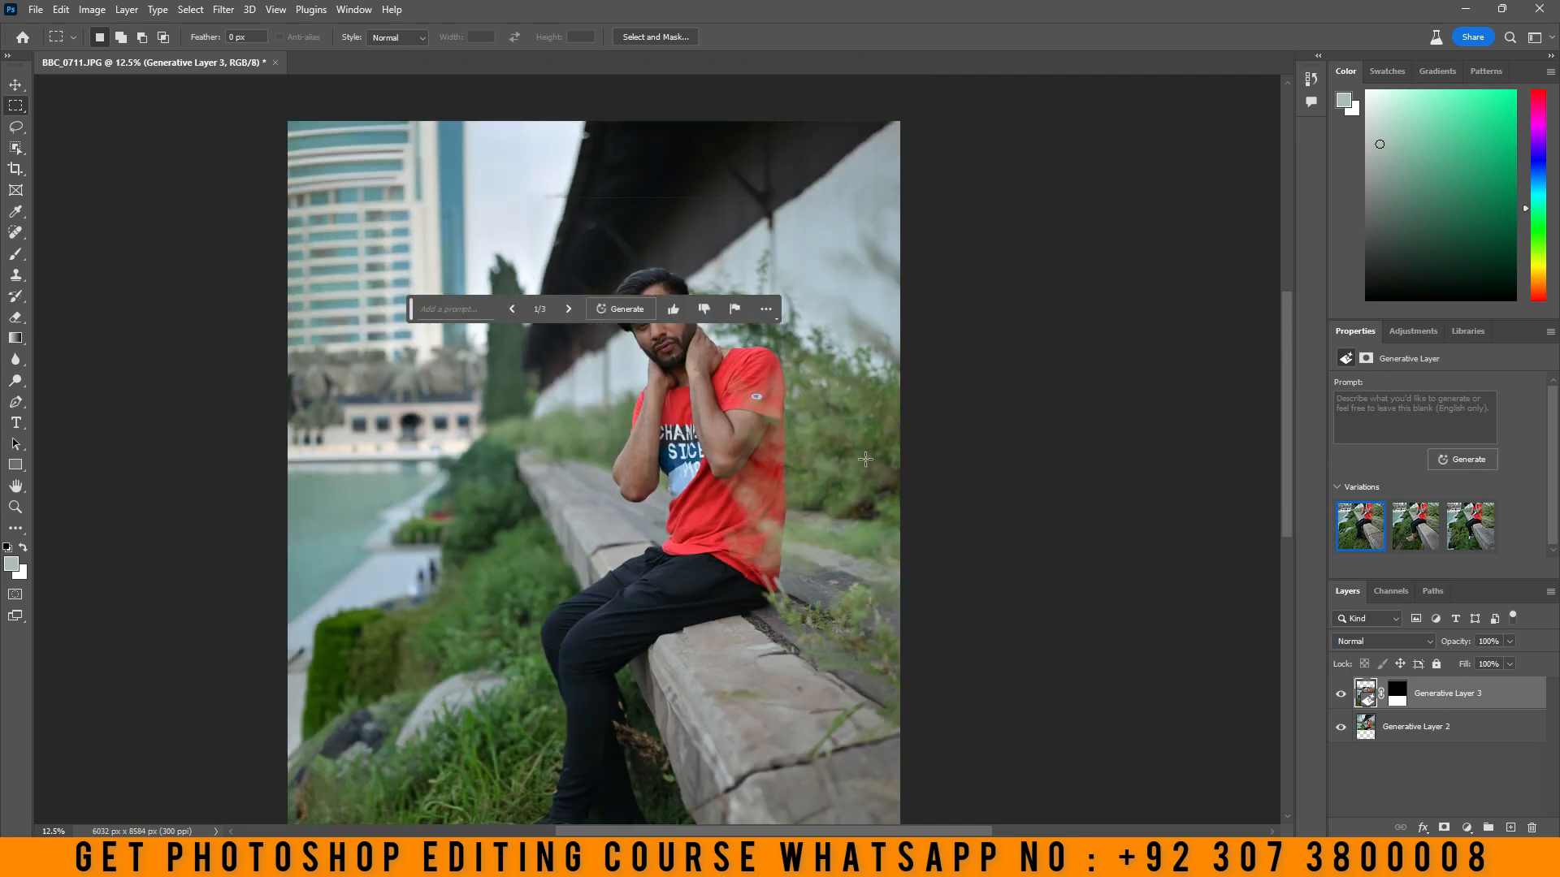
scroll(792, 439, "up", 2)
scroll(804, 430, "down", 9)
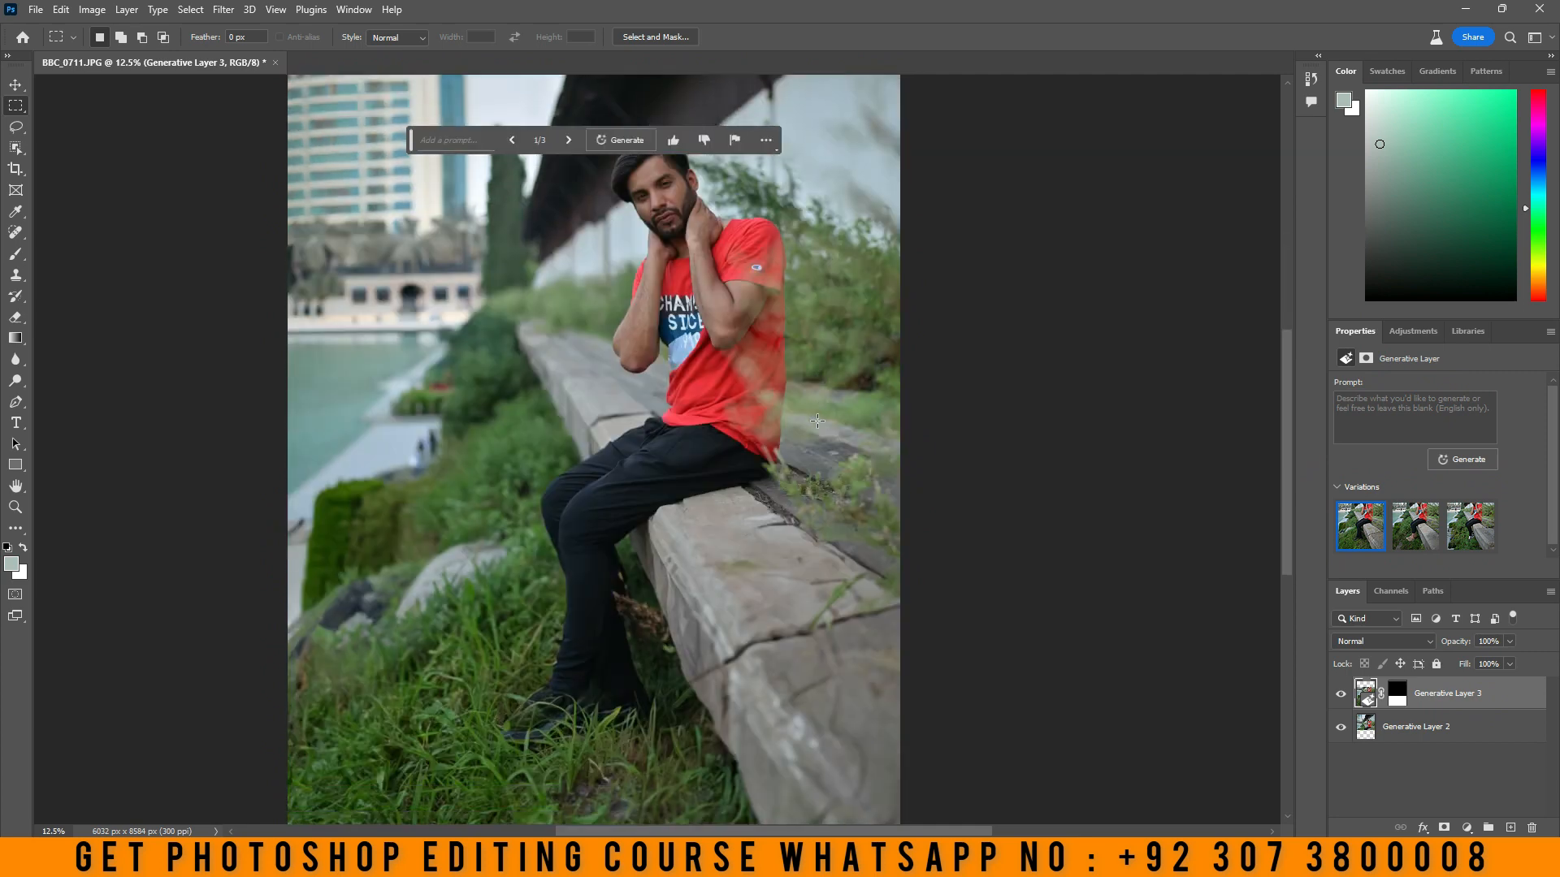
left_click(569, 702)
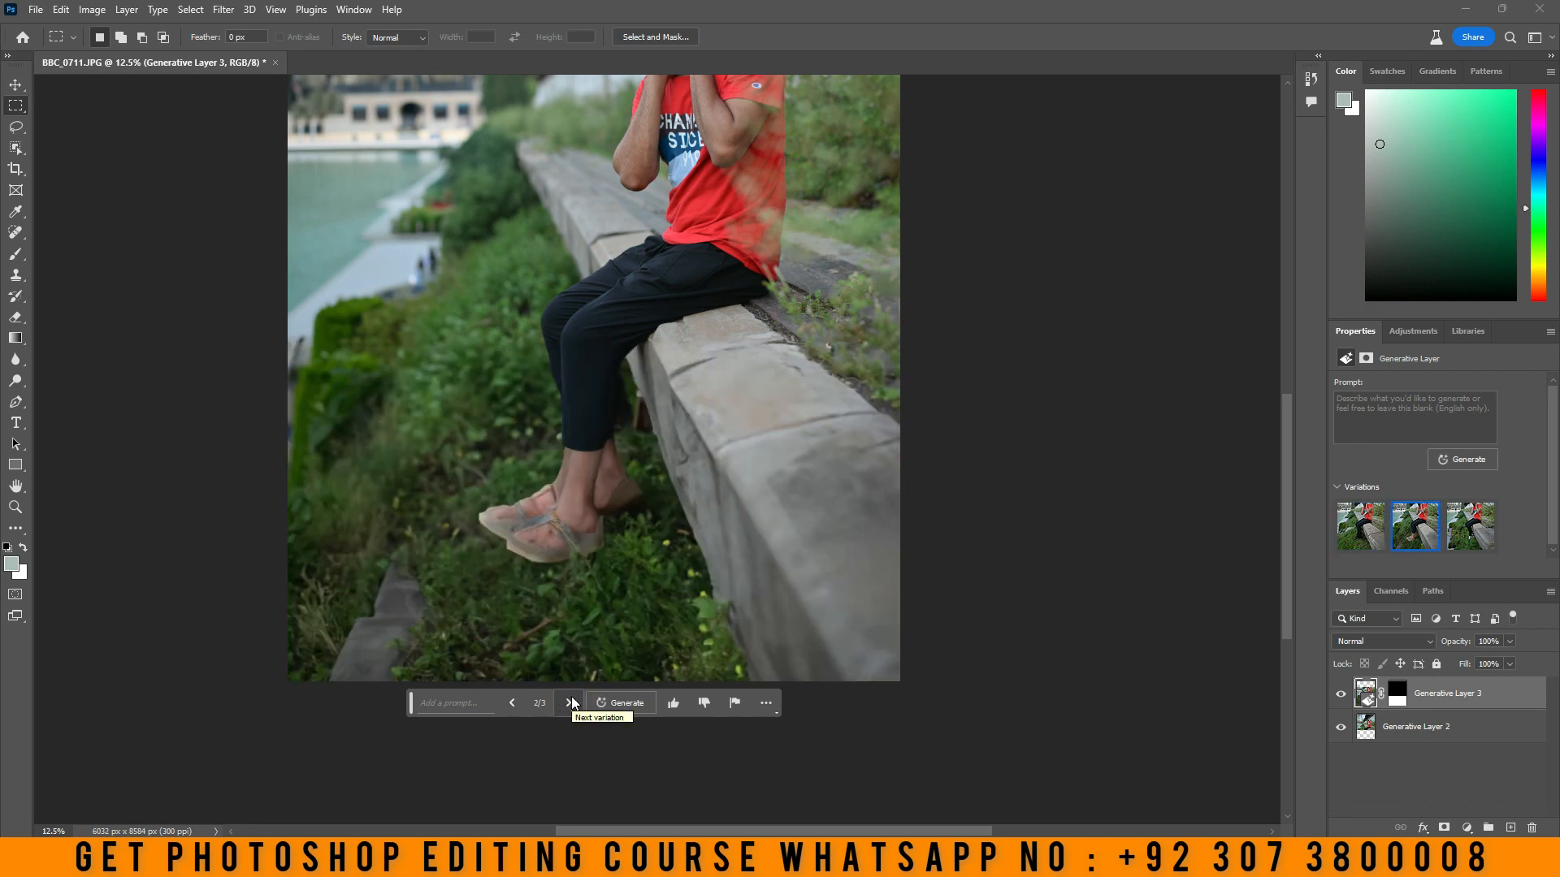
left_click(571, 703)
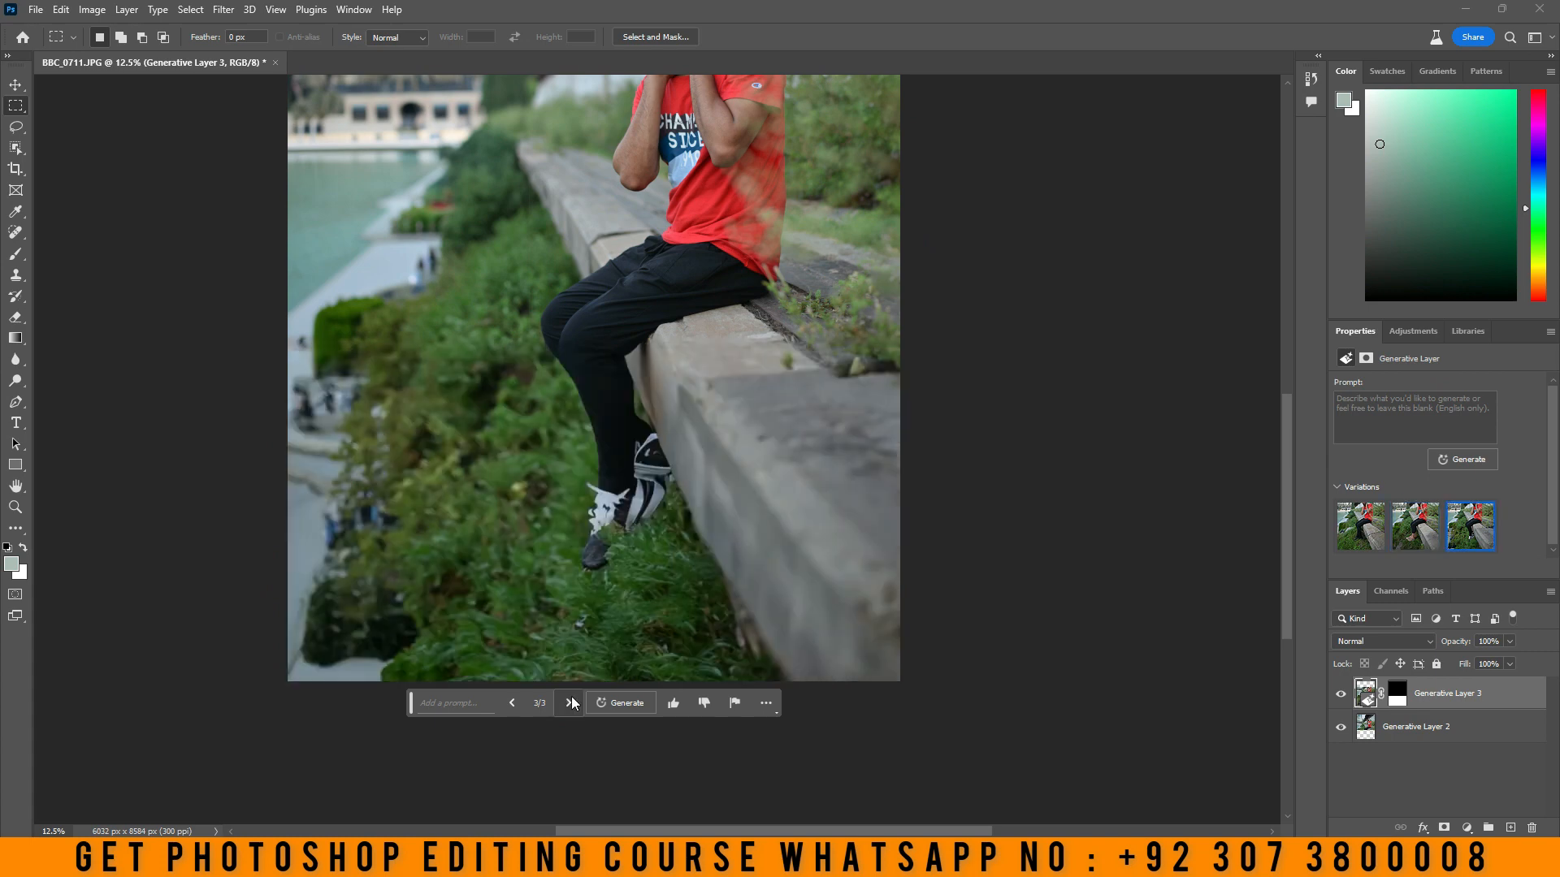
scroll(659, 537, "up", 3)
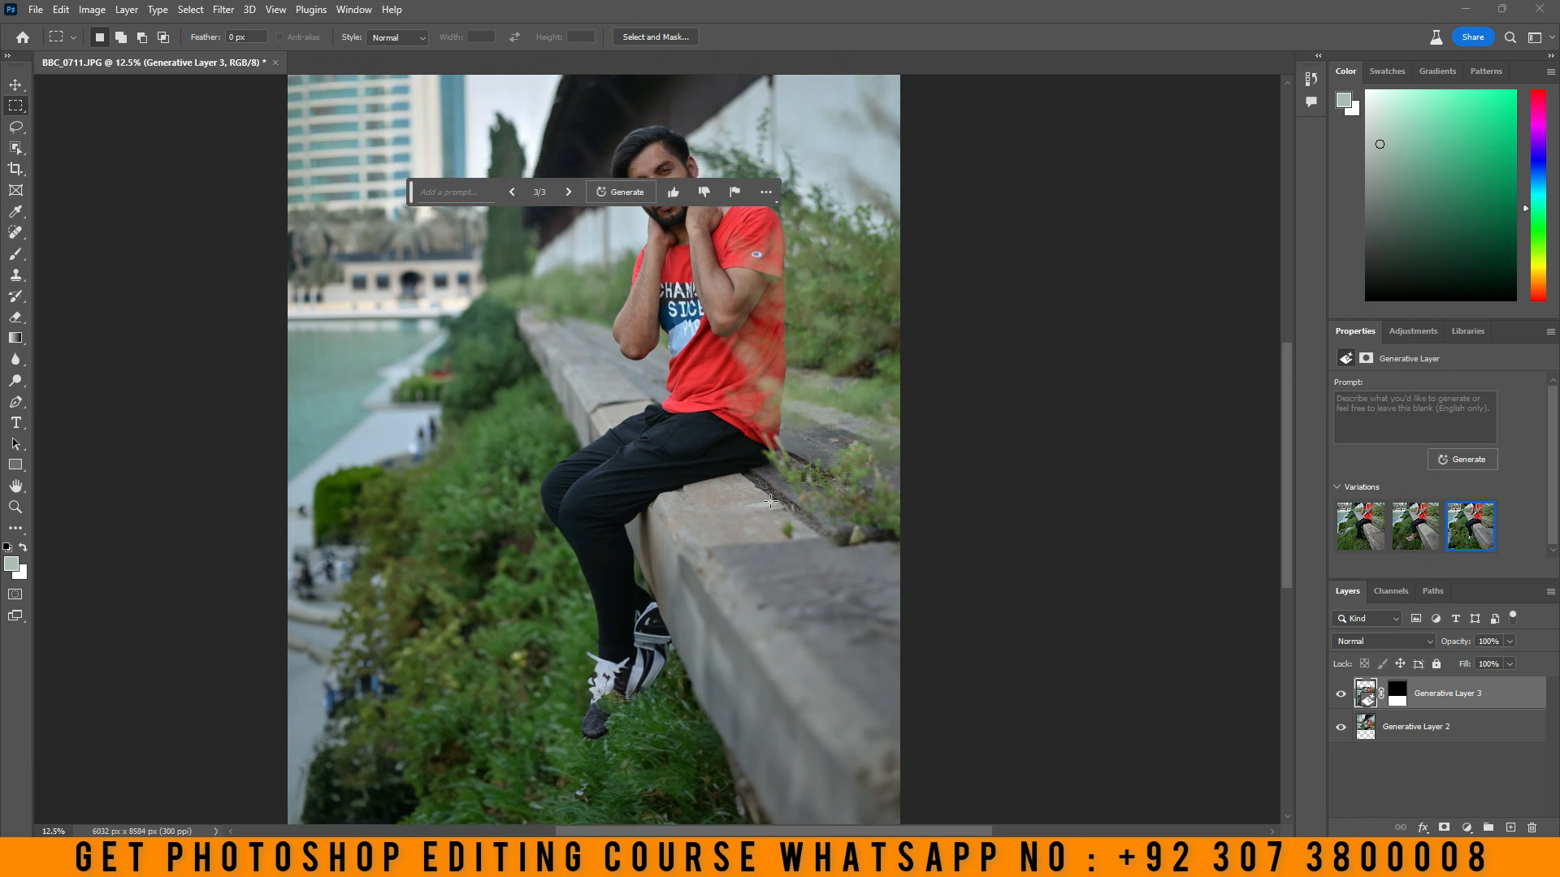
scroll(819, 487, "up", 1)
scroll(819, 489, "down", 3)
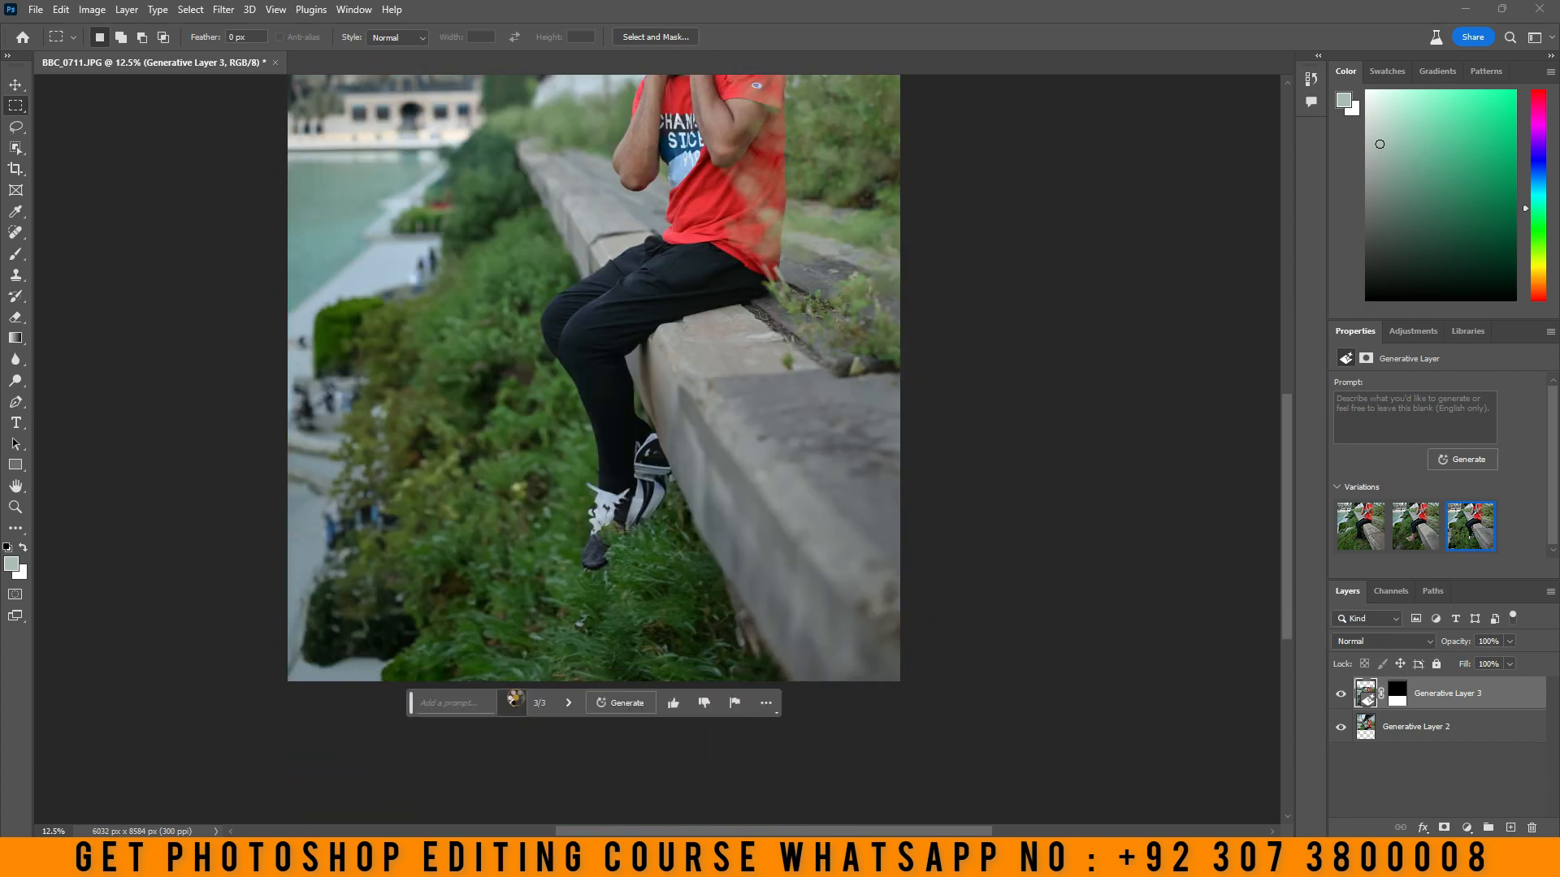
left_click(512, 703)
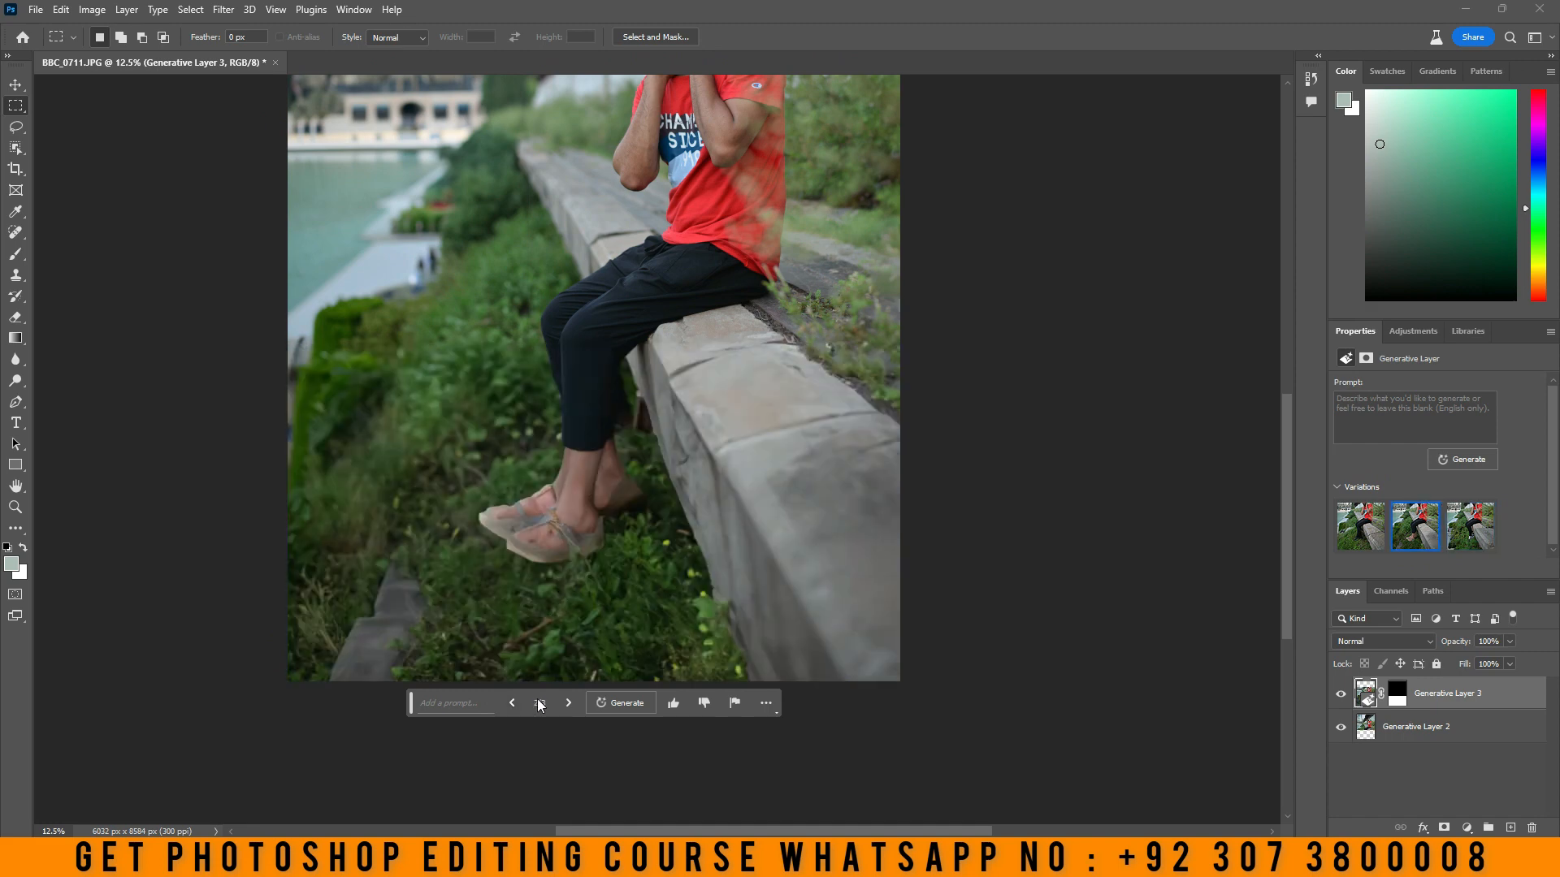
left_click(512, 702)
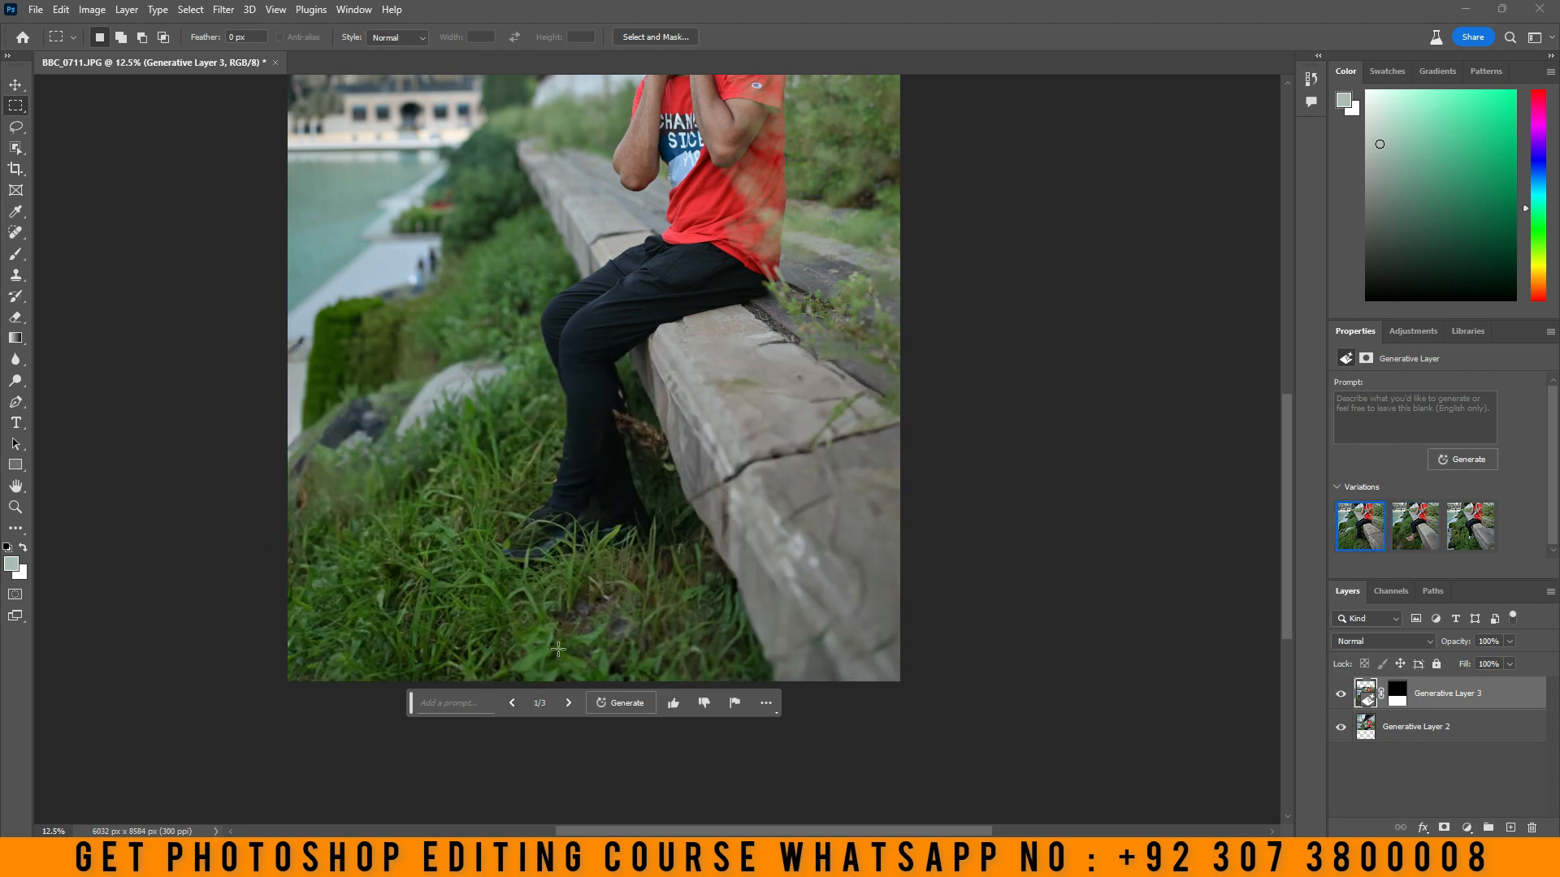
- Fit the whole extended picture on screen to examine how the first variation blends with the photo
scroll(559, 648, "up", 5)
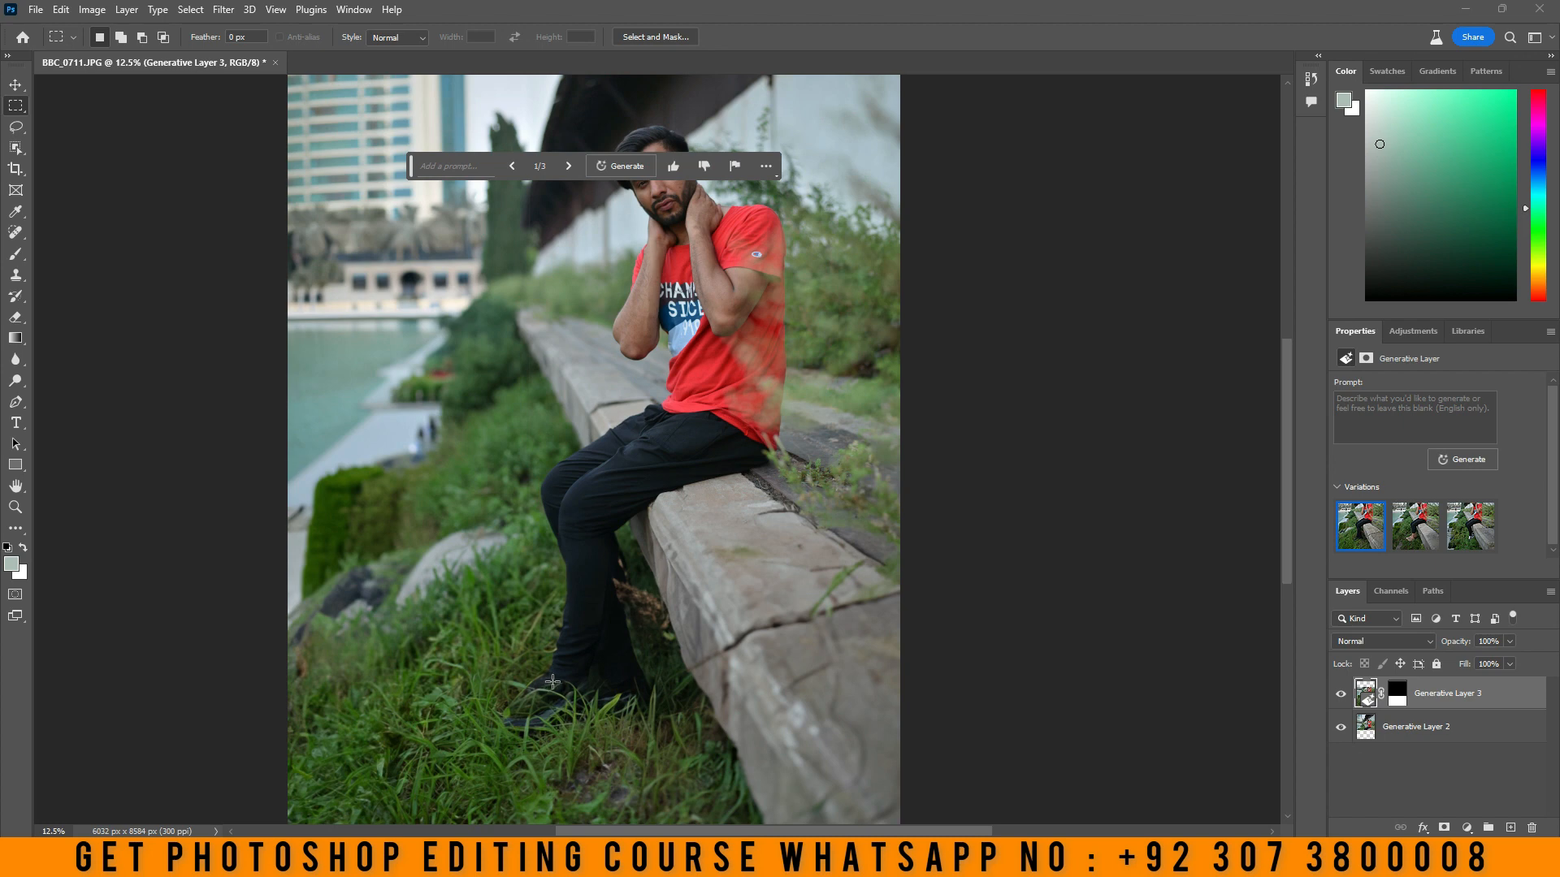
scroll(559, 674, "up", 7)
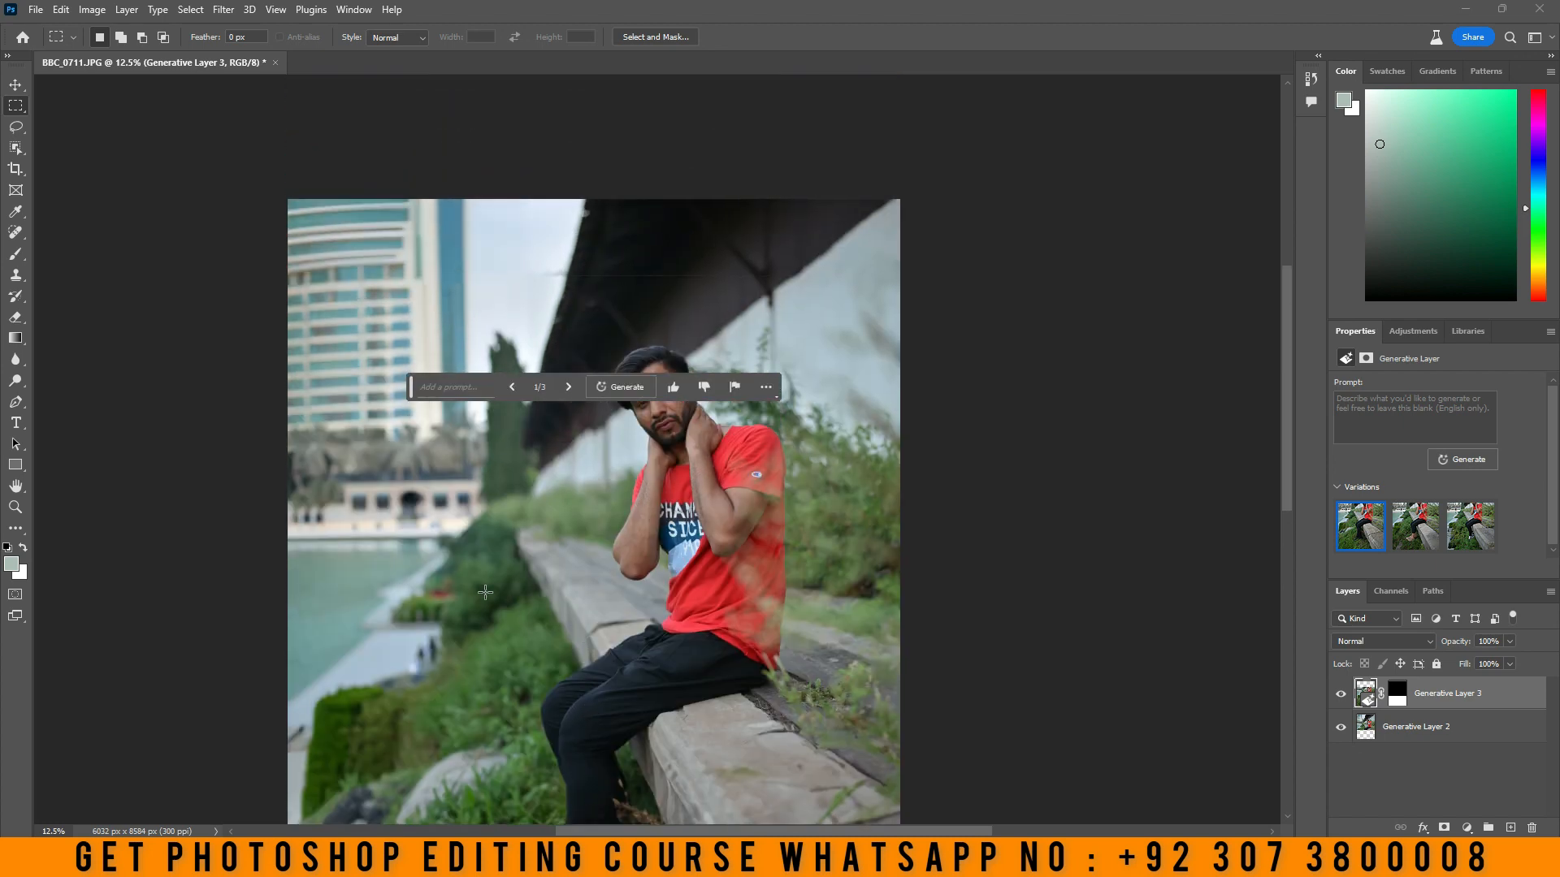
left_click(16, 507)
right_click(657, 521)
left_click(678, 530)
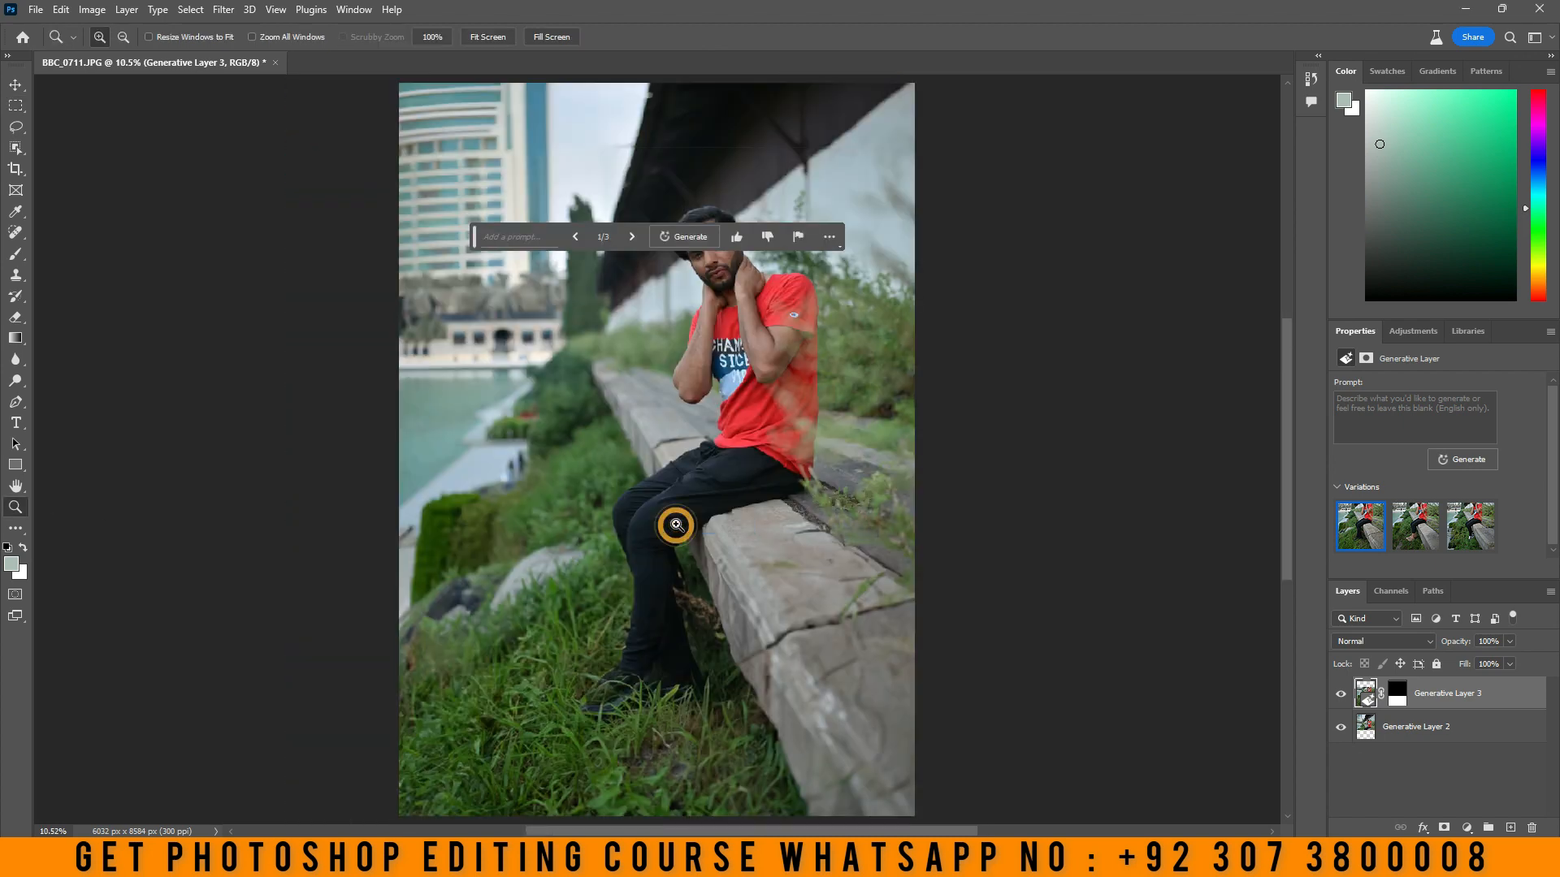
- Merge the generated legs and ground layer with the photo layer using Merge Visible
scroll(806, 453, "up", 1)
scroll(806, 452, "up", 2)
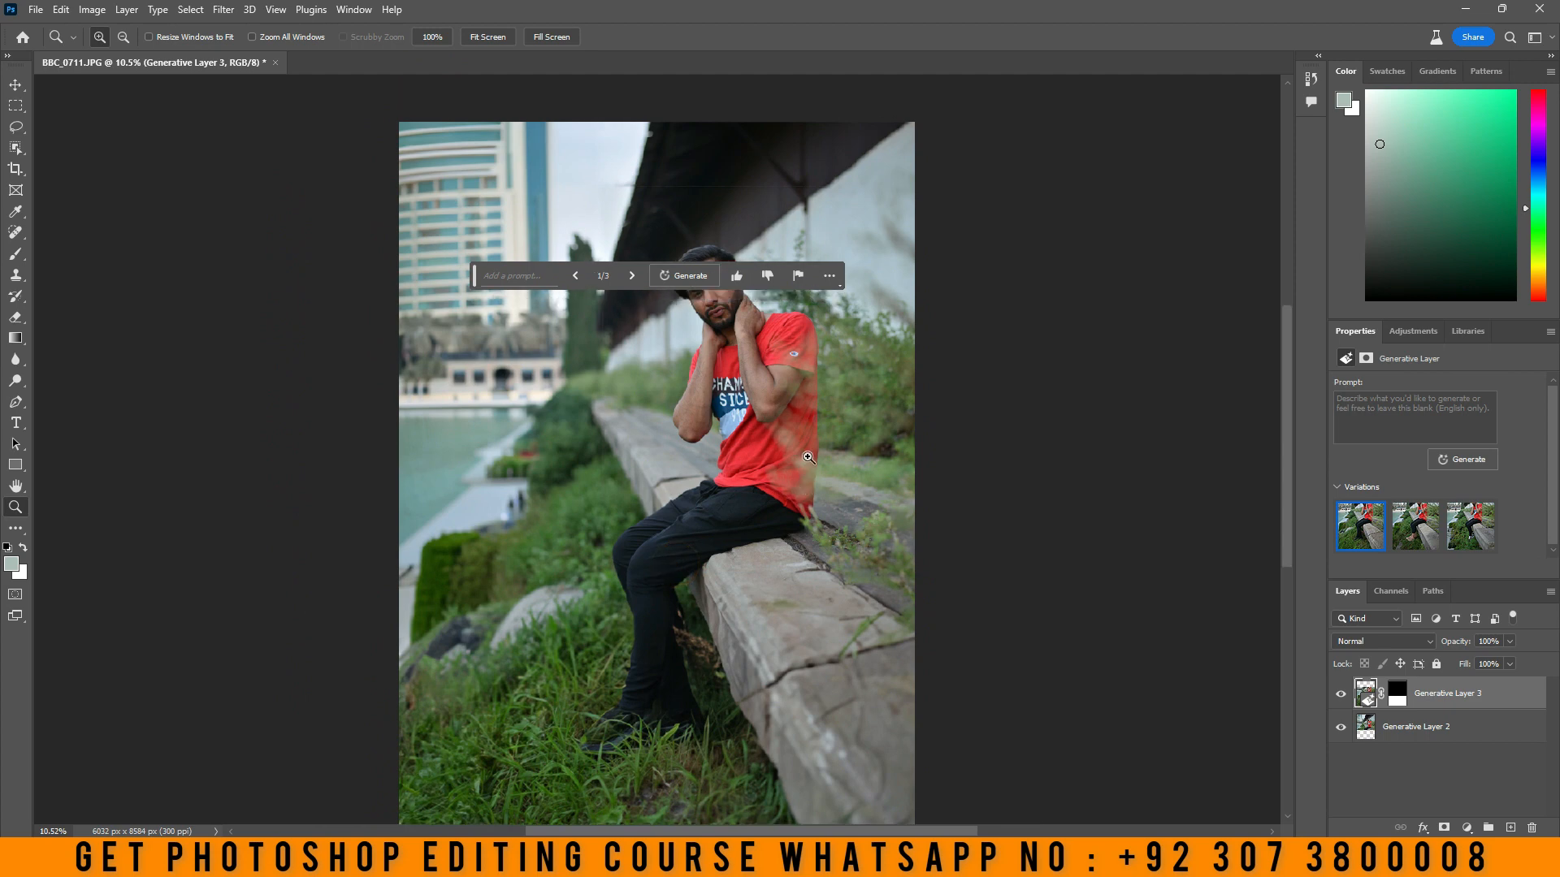
right_click(1416, 694)
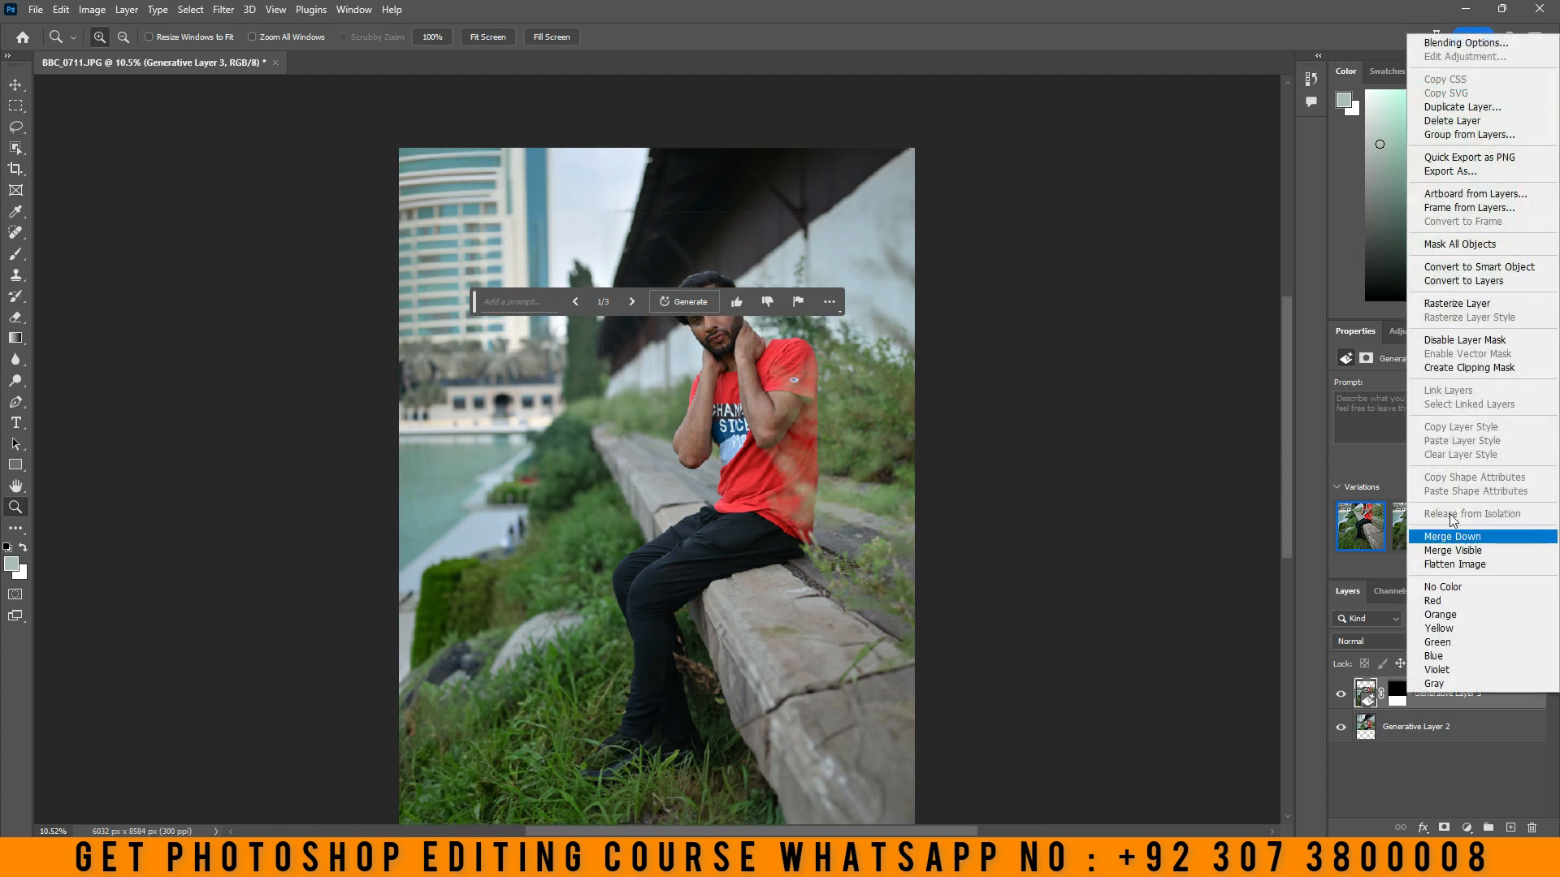
left_click(1455, 548)
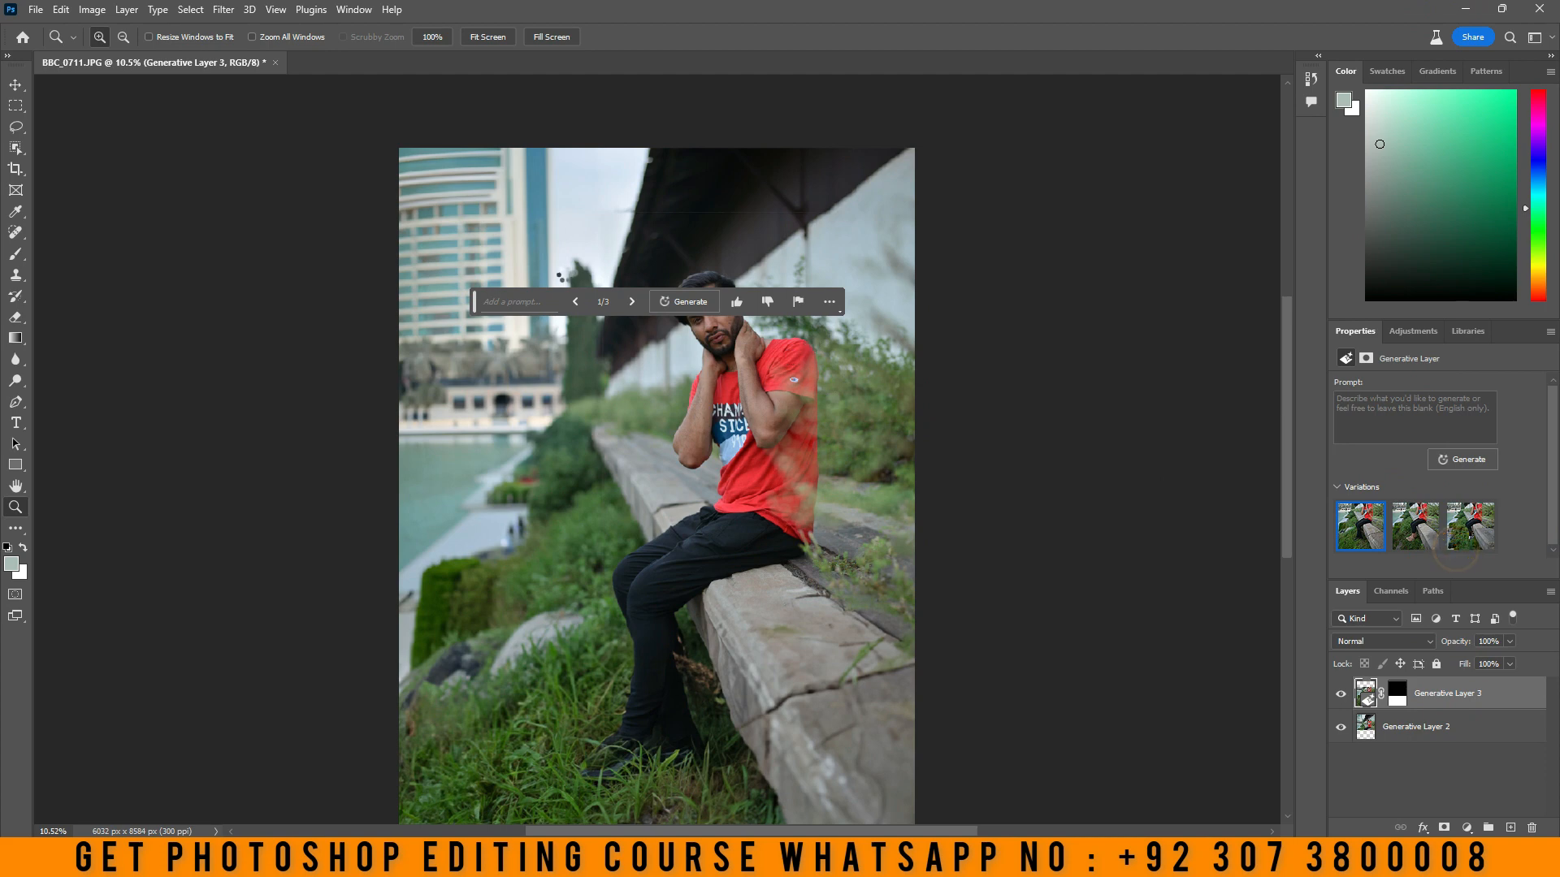
scroll(595, 123, "up", 2)
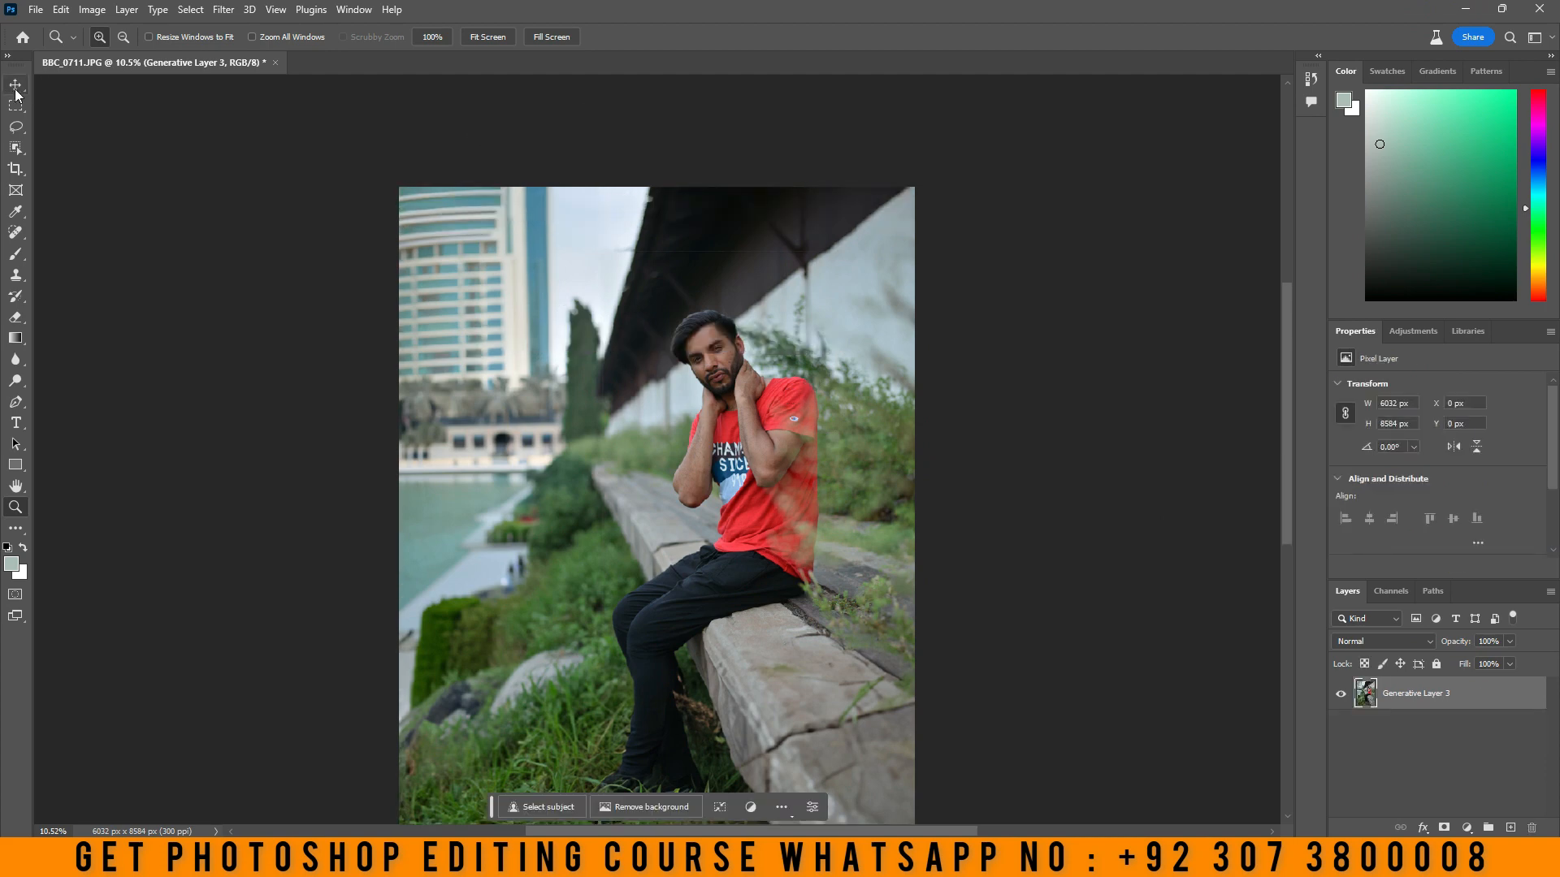
- Extend the canvas above and to the left of the photo with the Crop tool, to about 7533 × 9725 px
left_click(14, 85)
left_click(15, 170)
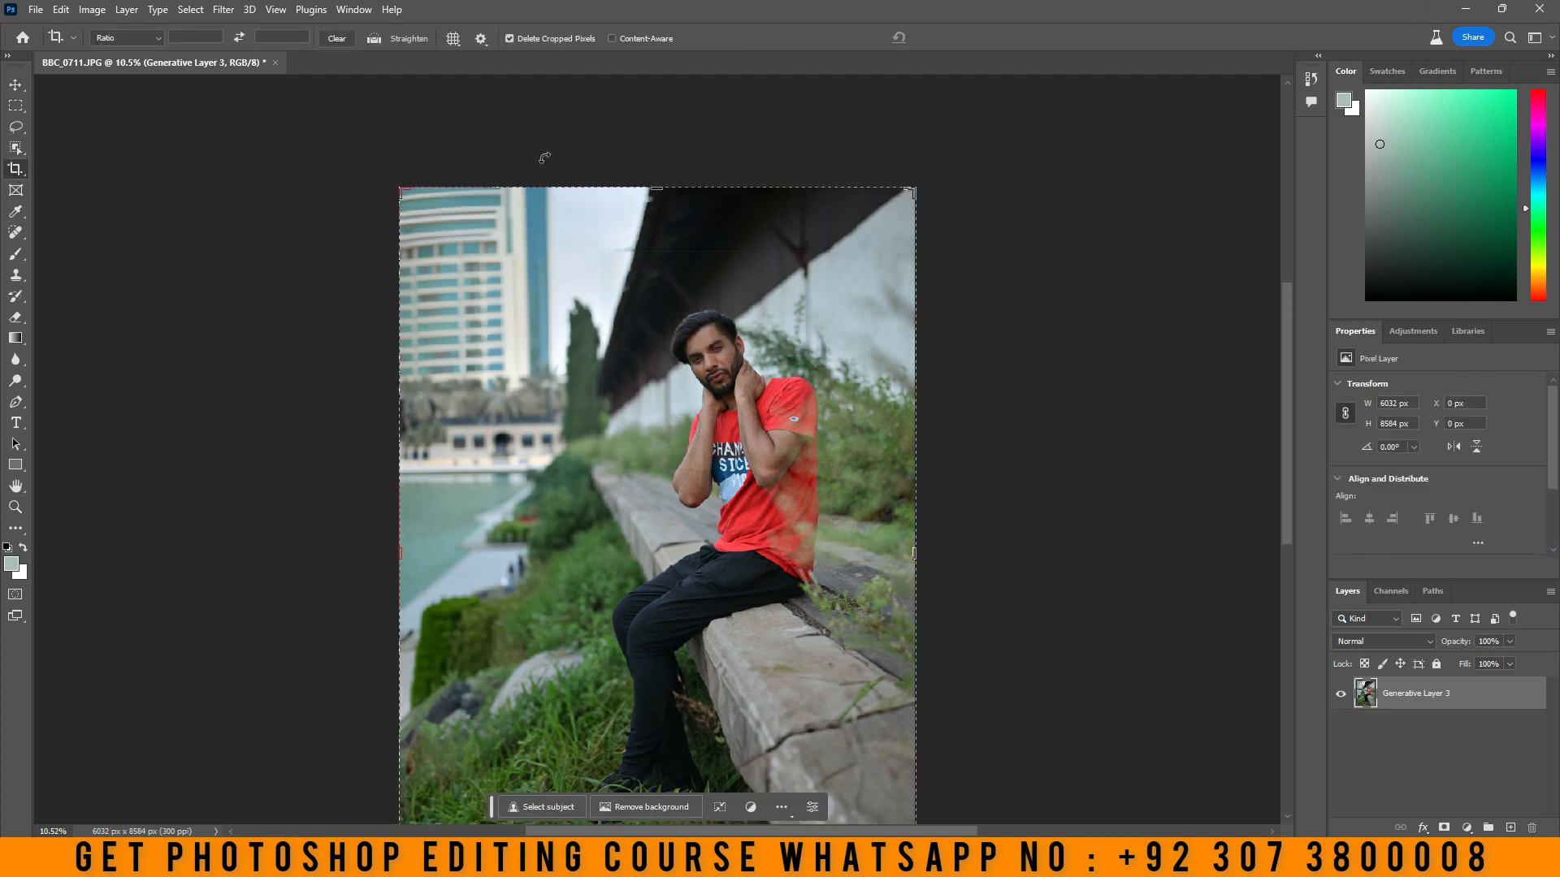
left_click_drag(656, 189, 641, 139)
left_click_drag(399, 553, 335, 552)
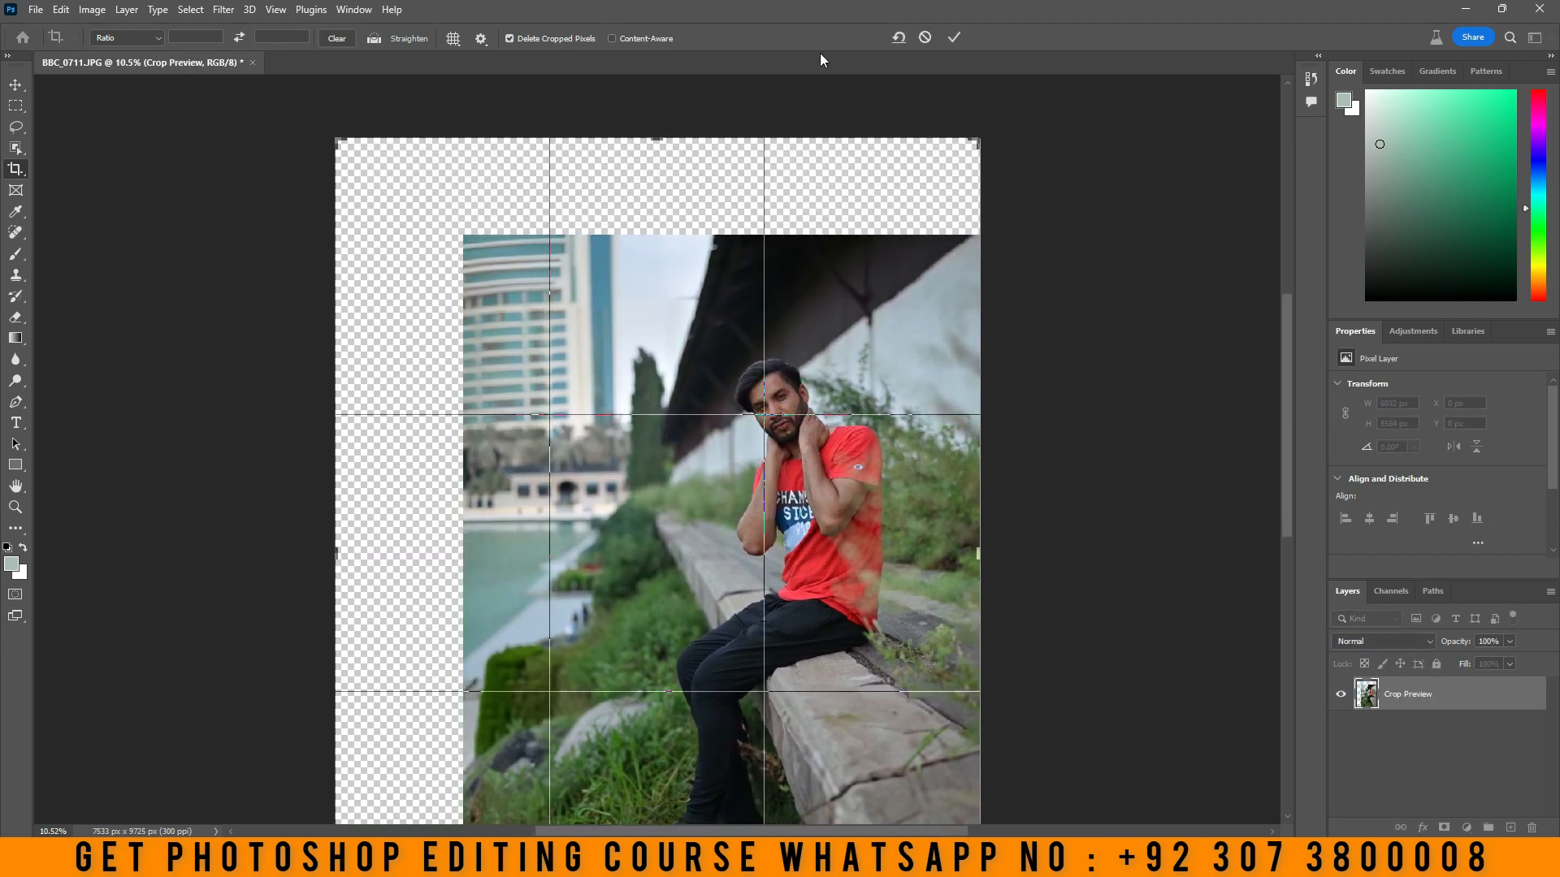
left_click(953, 39)
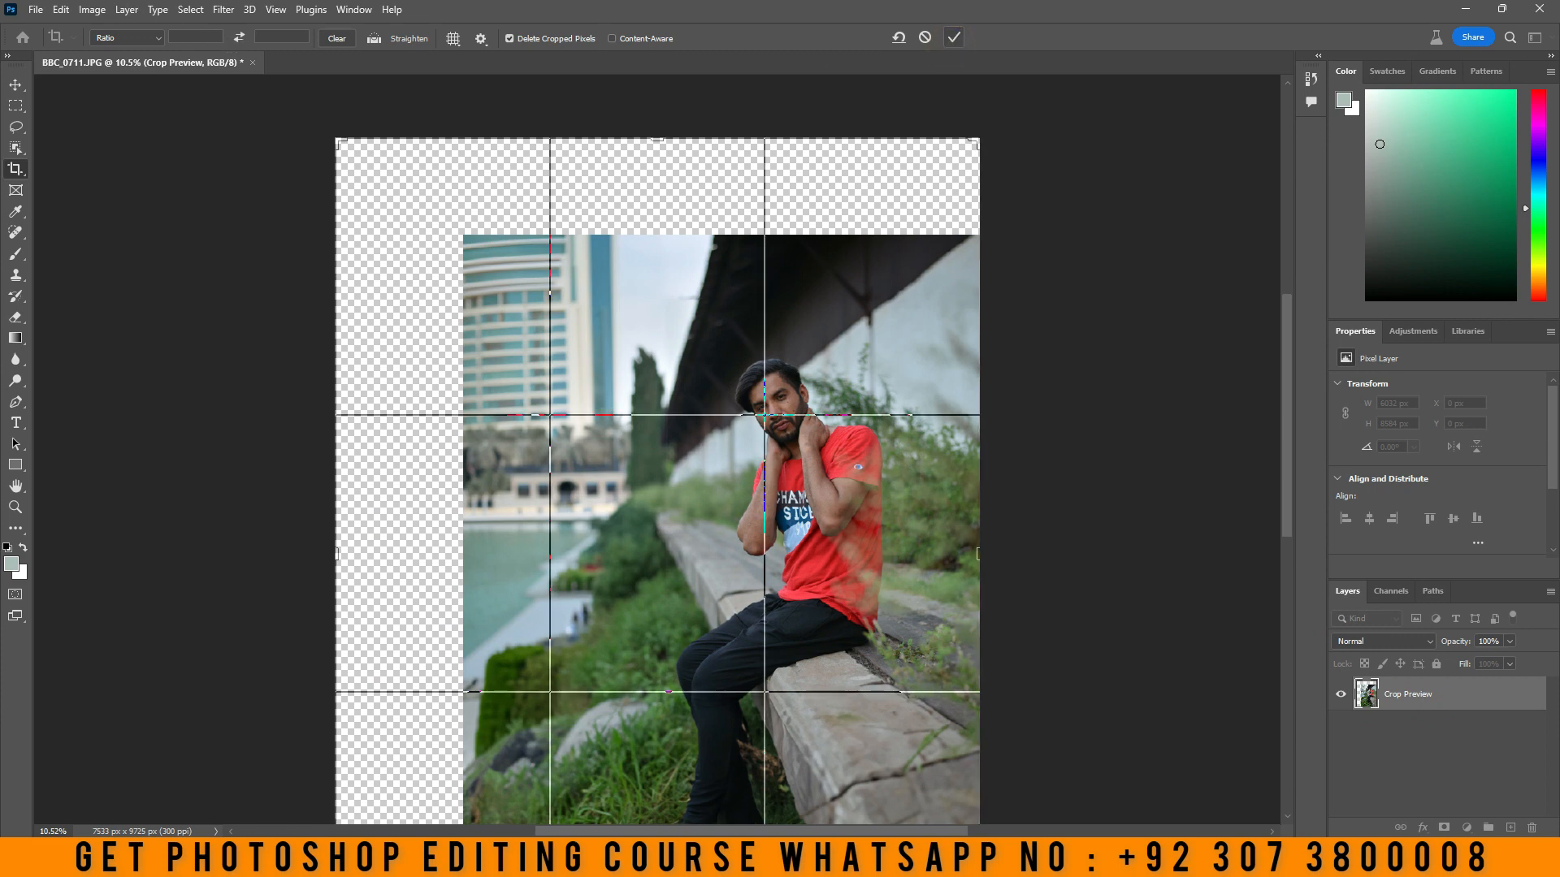
- Resample the image to a height of 6000 px with proportions linked, giving a width of 4648 px
left_click(93, 10)
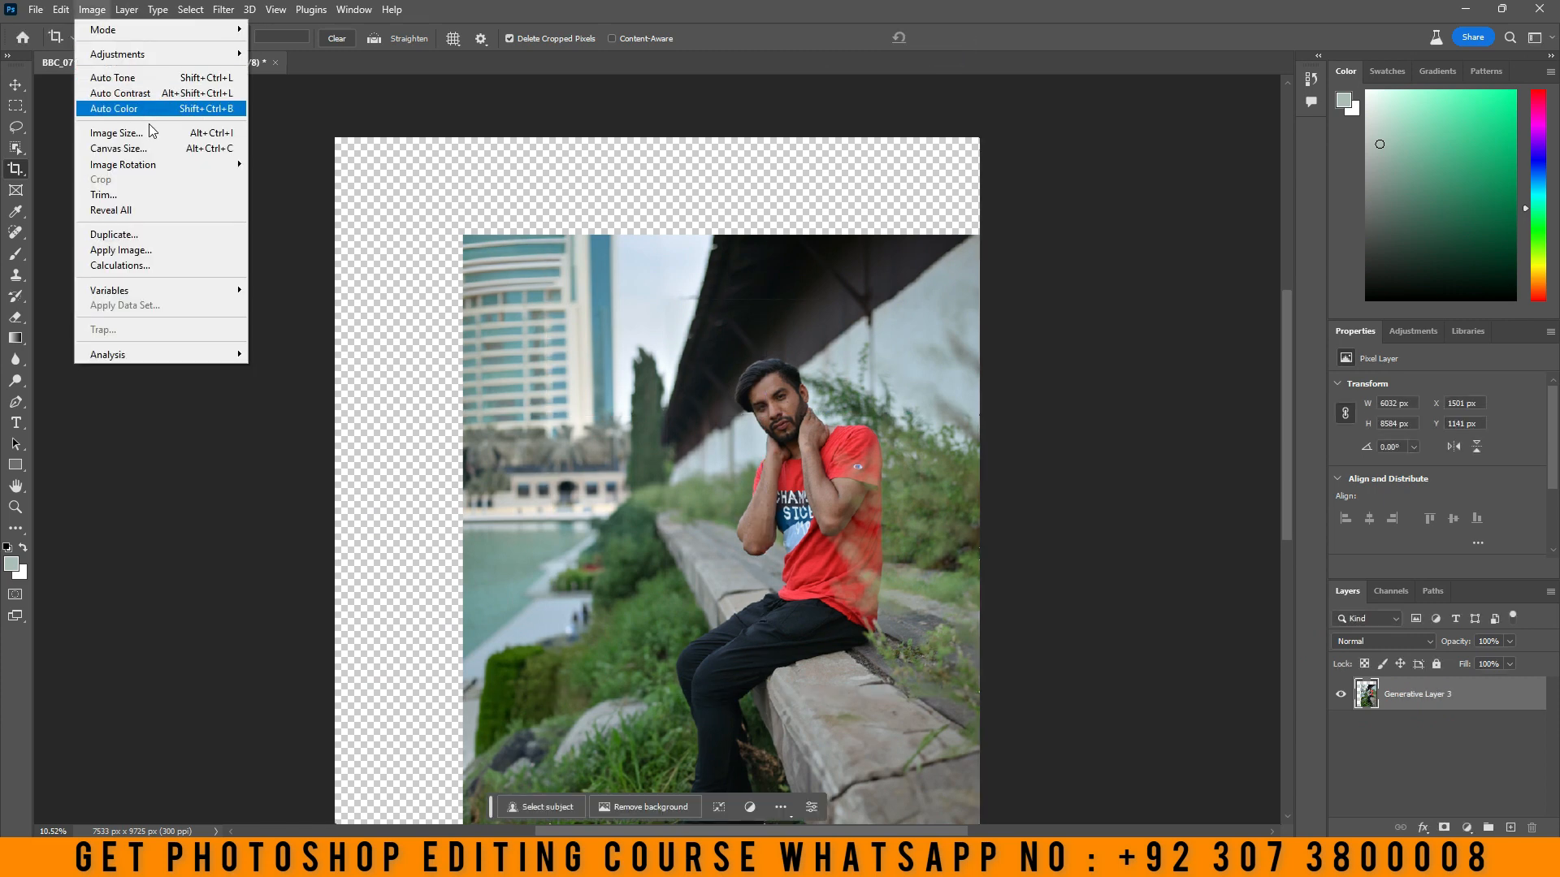
left_click(157, 142)
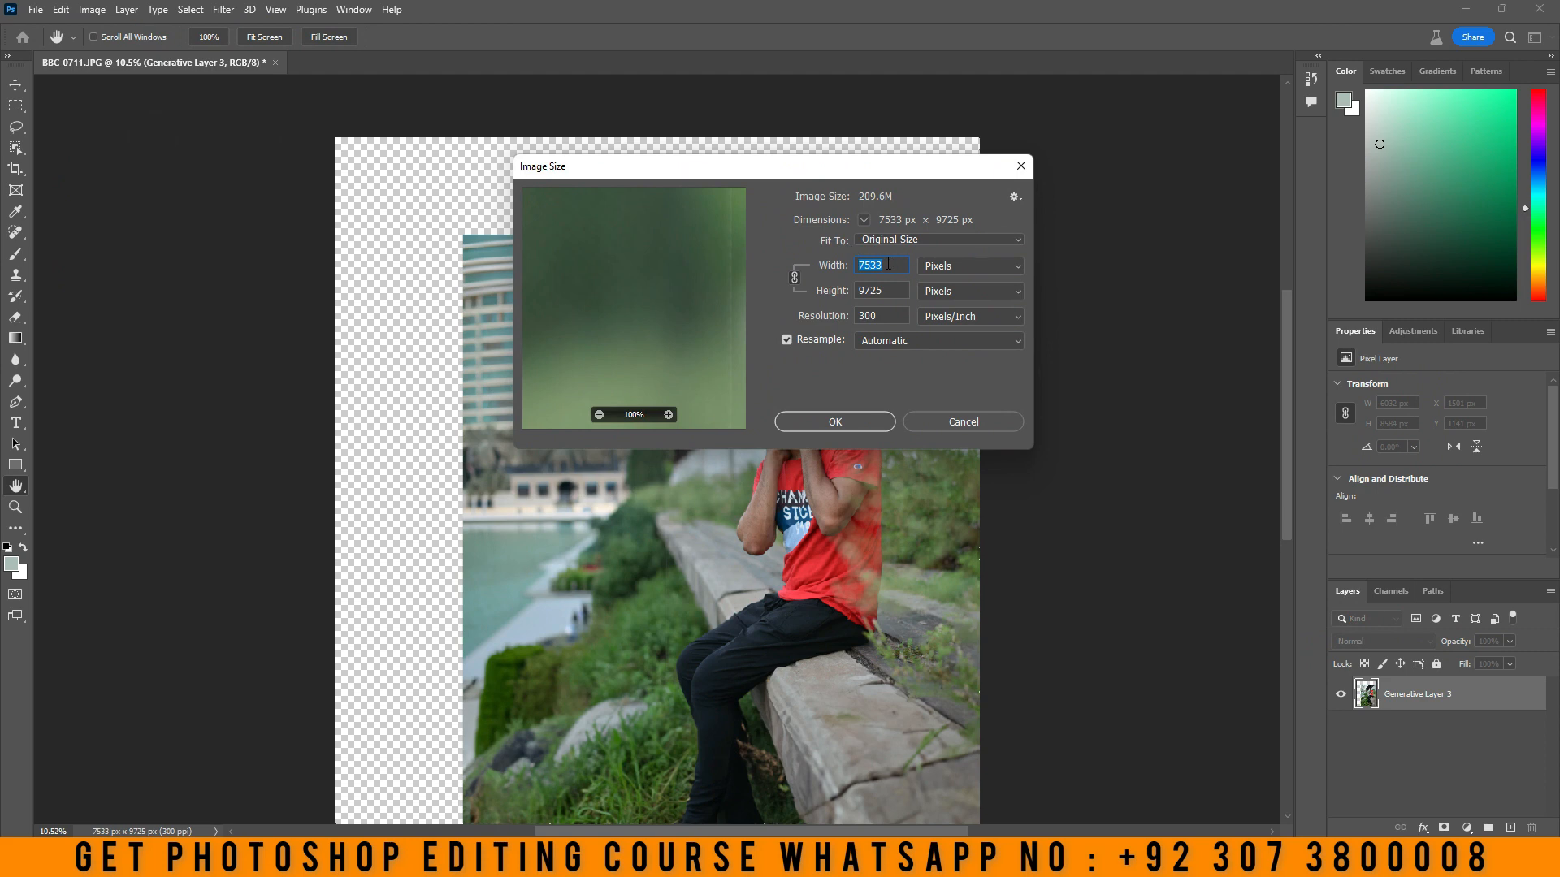
type("5")
left_click(881, 290)
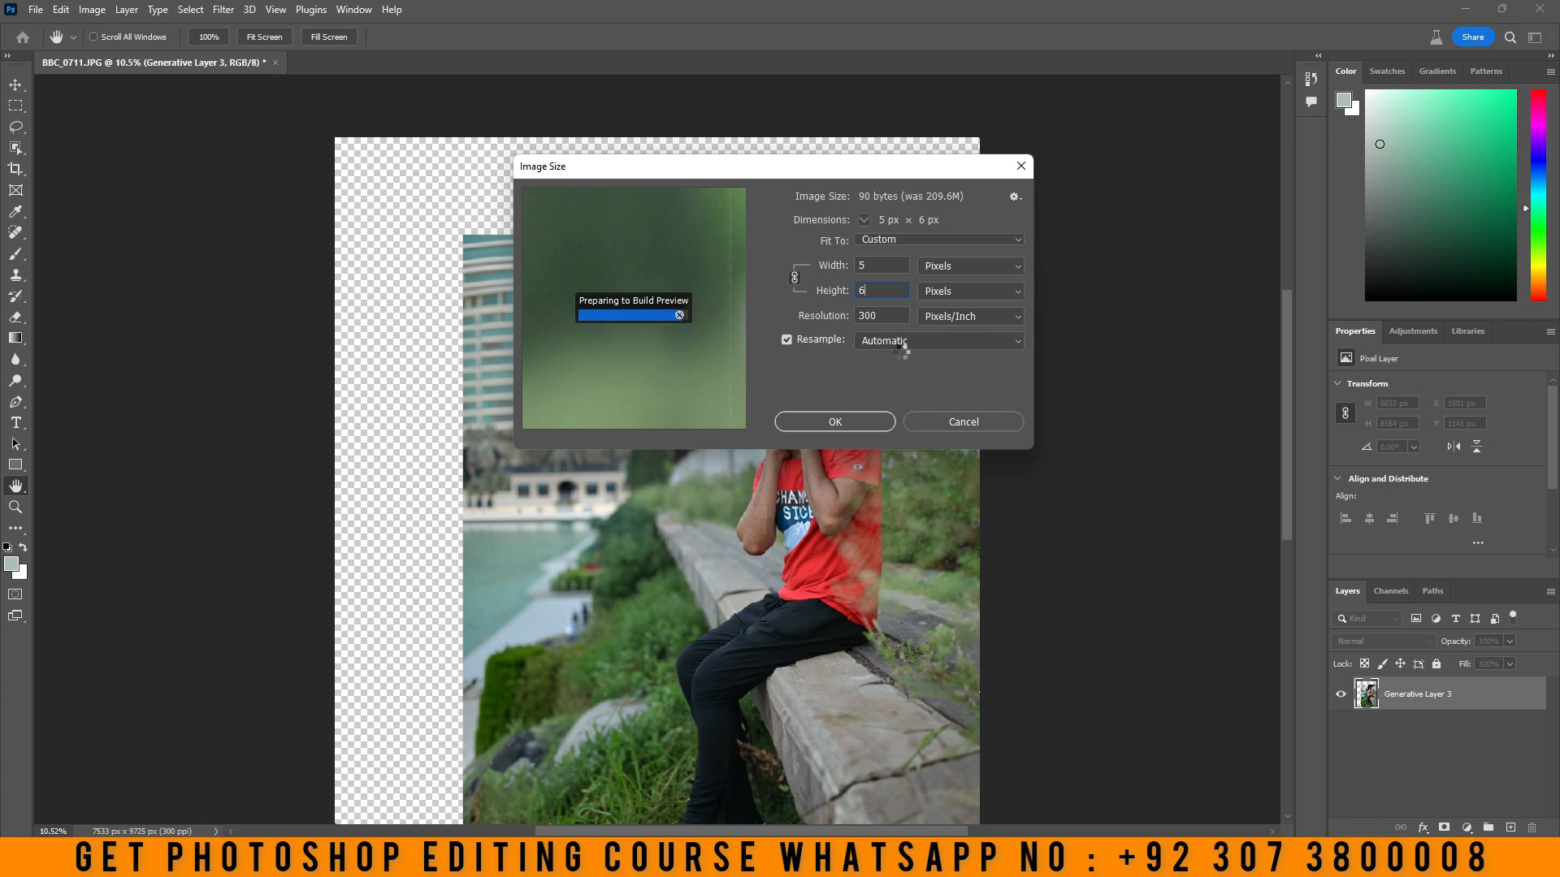
type("000")
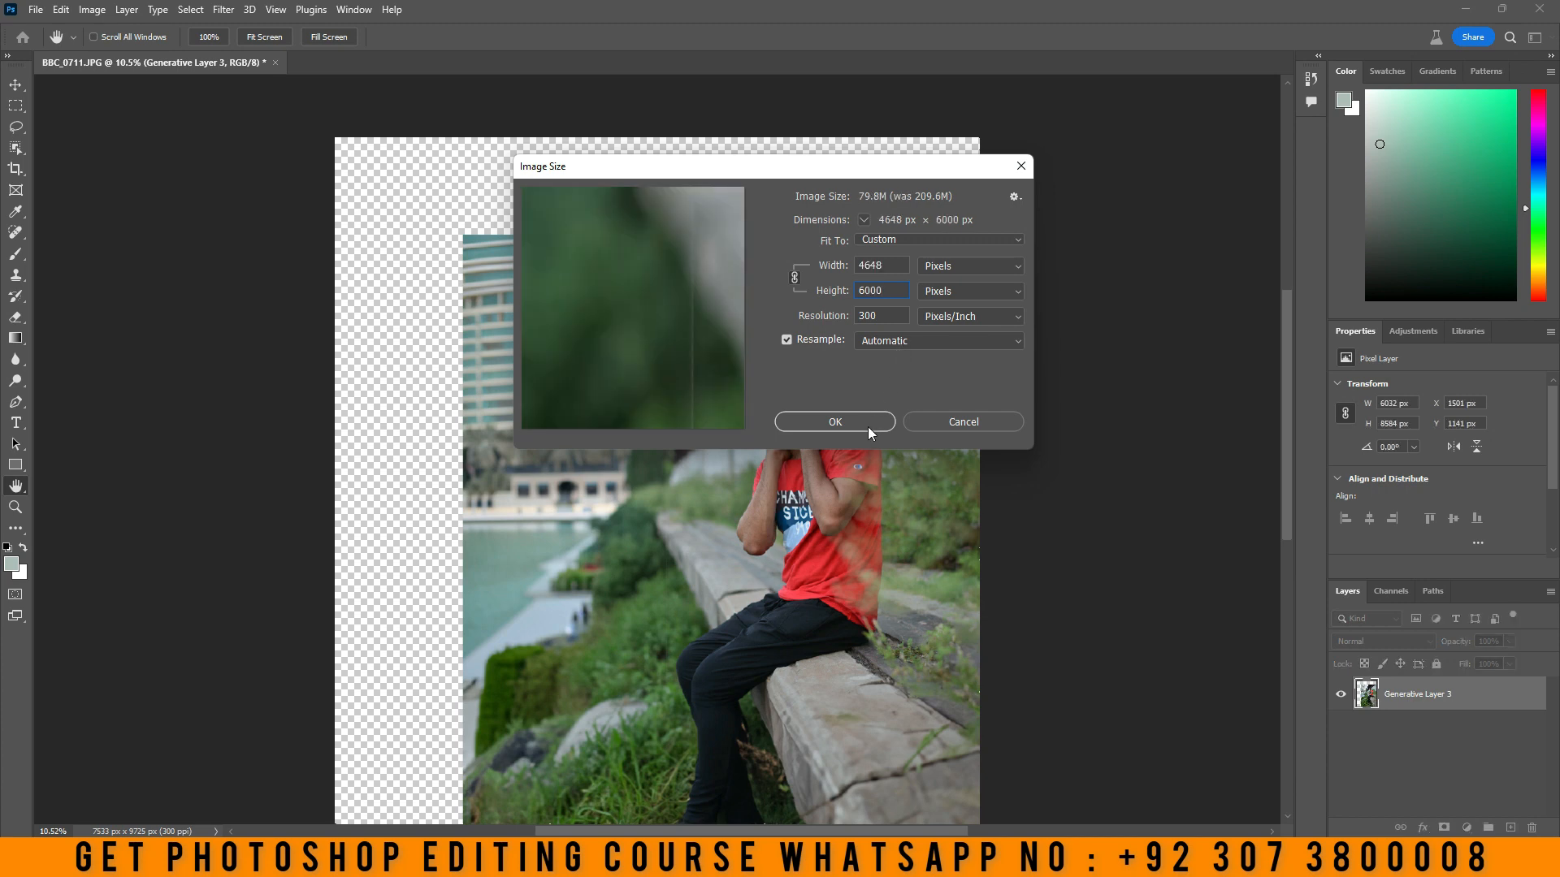
left_click(866, 422)
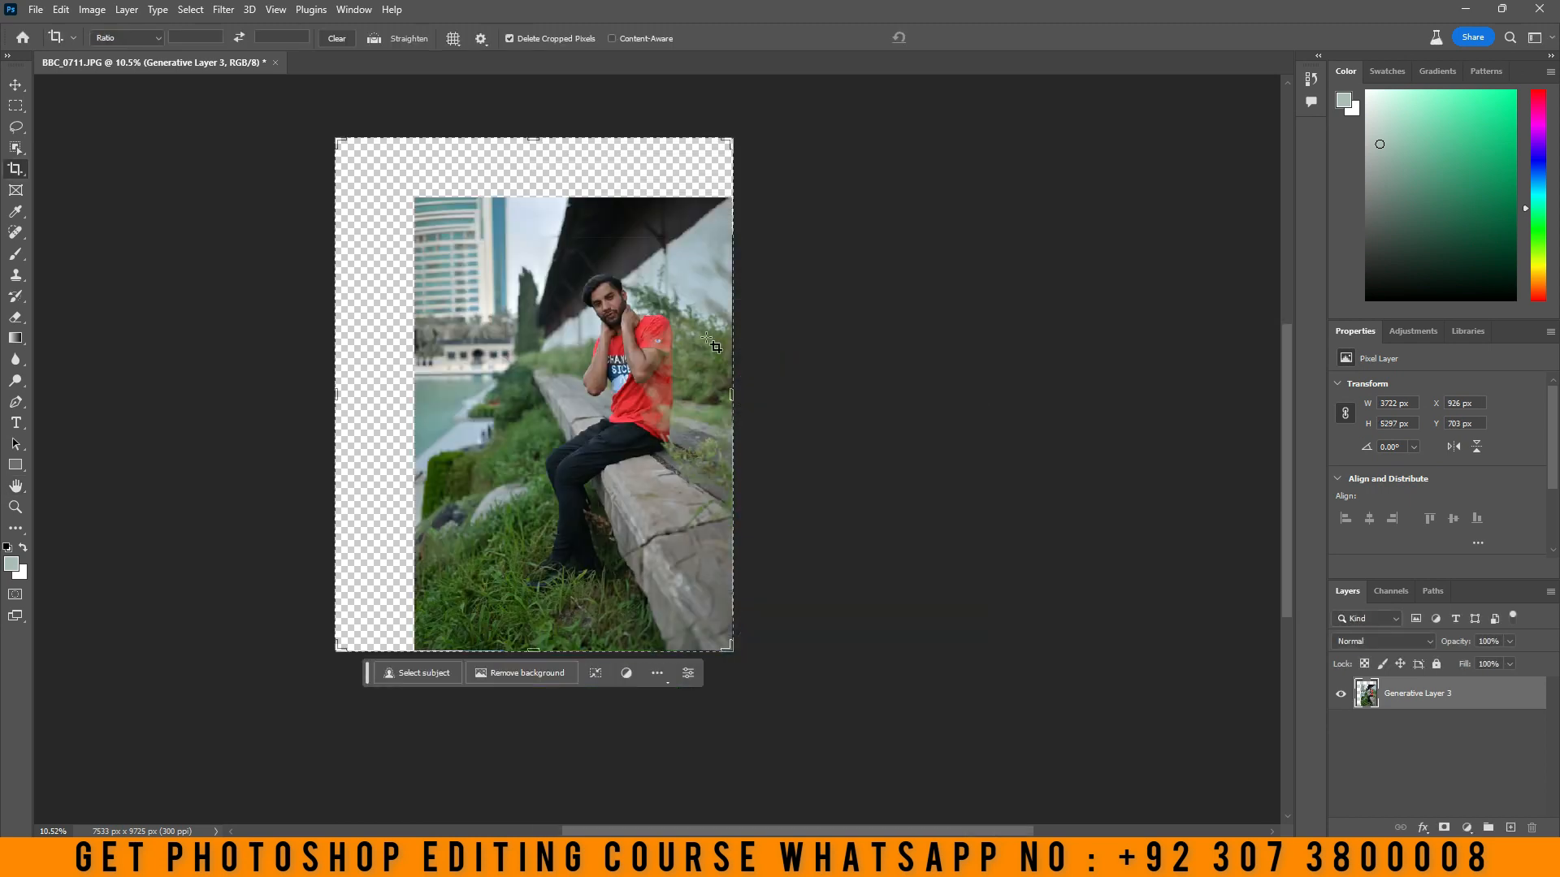
- Load the photo layer's outline as a selection, invert it, and fill the empty area using Generative Fill without a prompt
scroll(559, 375, "up", 2)
scroll(559, 375, "up", 1)
key("m")
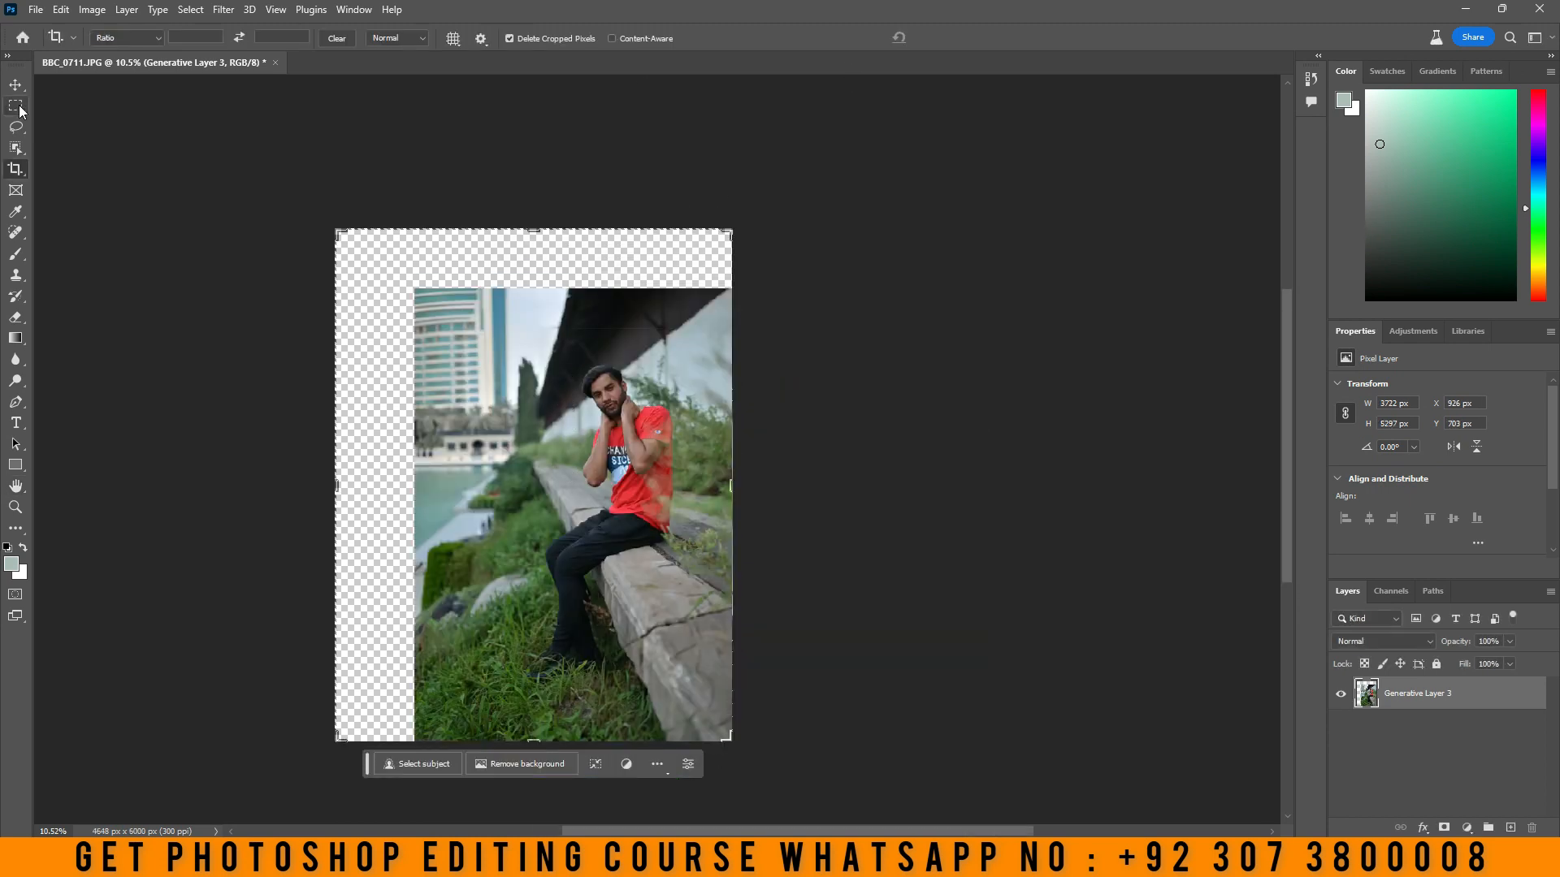
left_click(1366, 693, "ctrl")
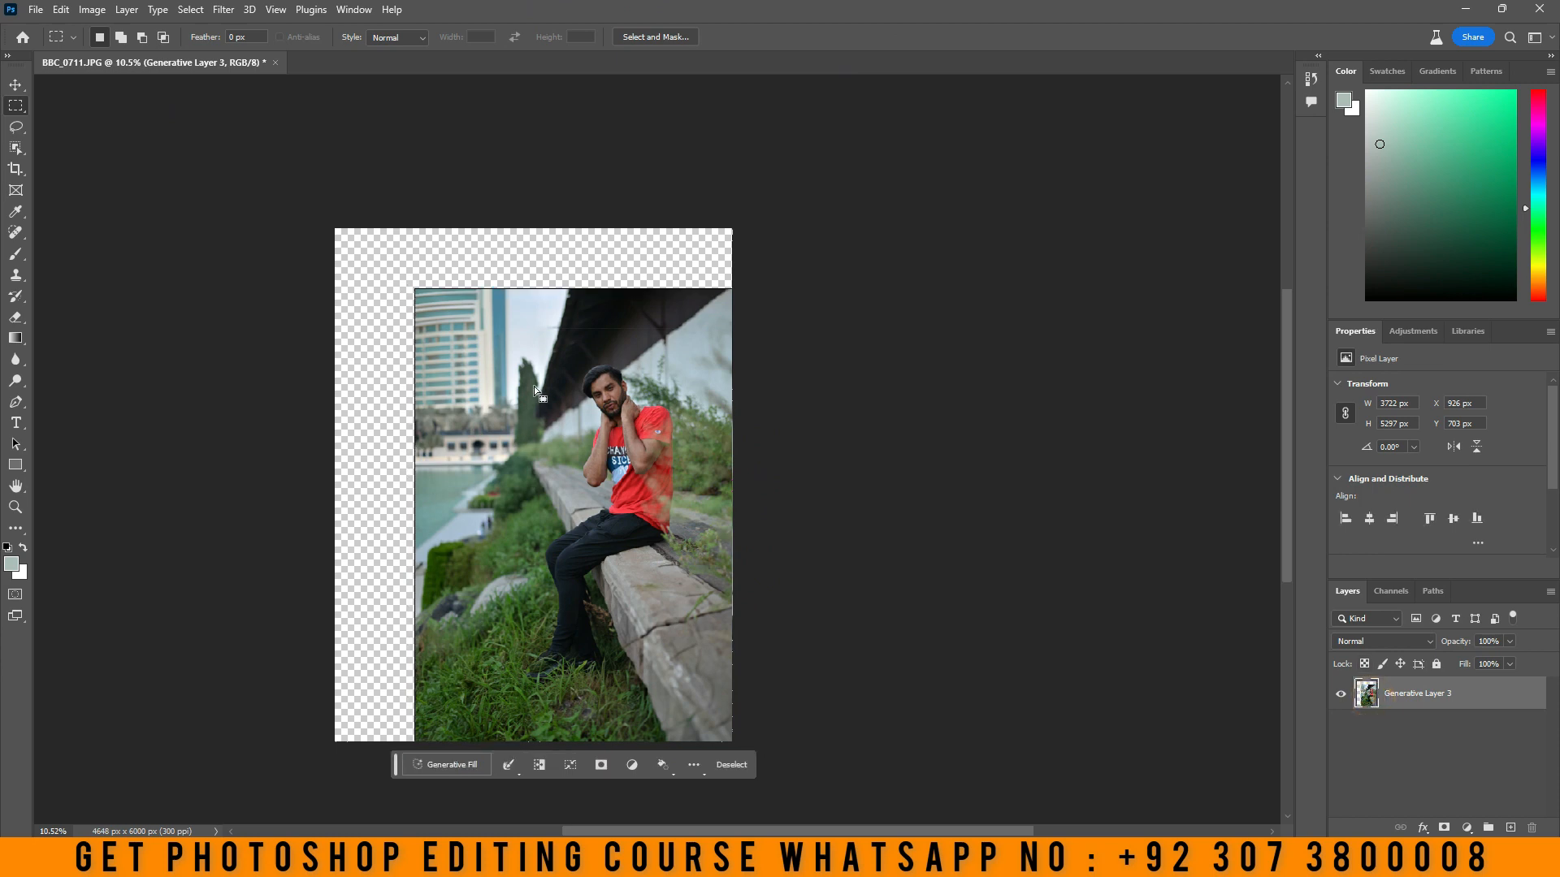
left_click(190, 9)
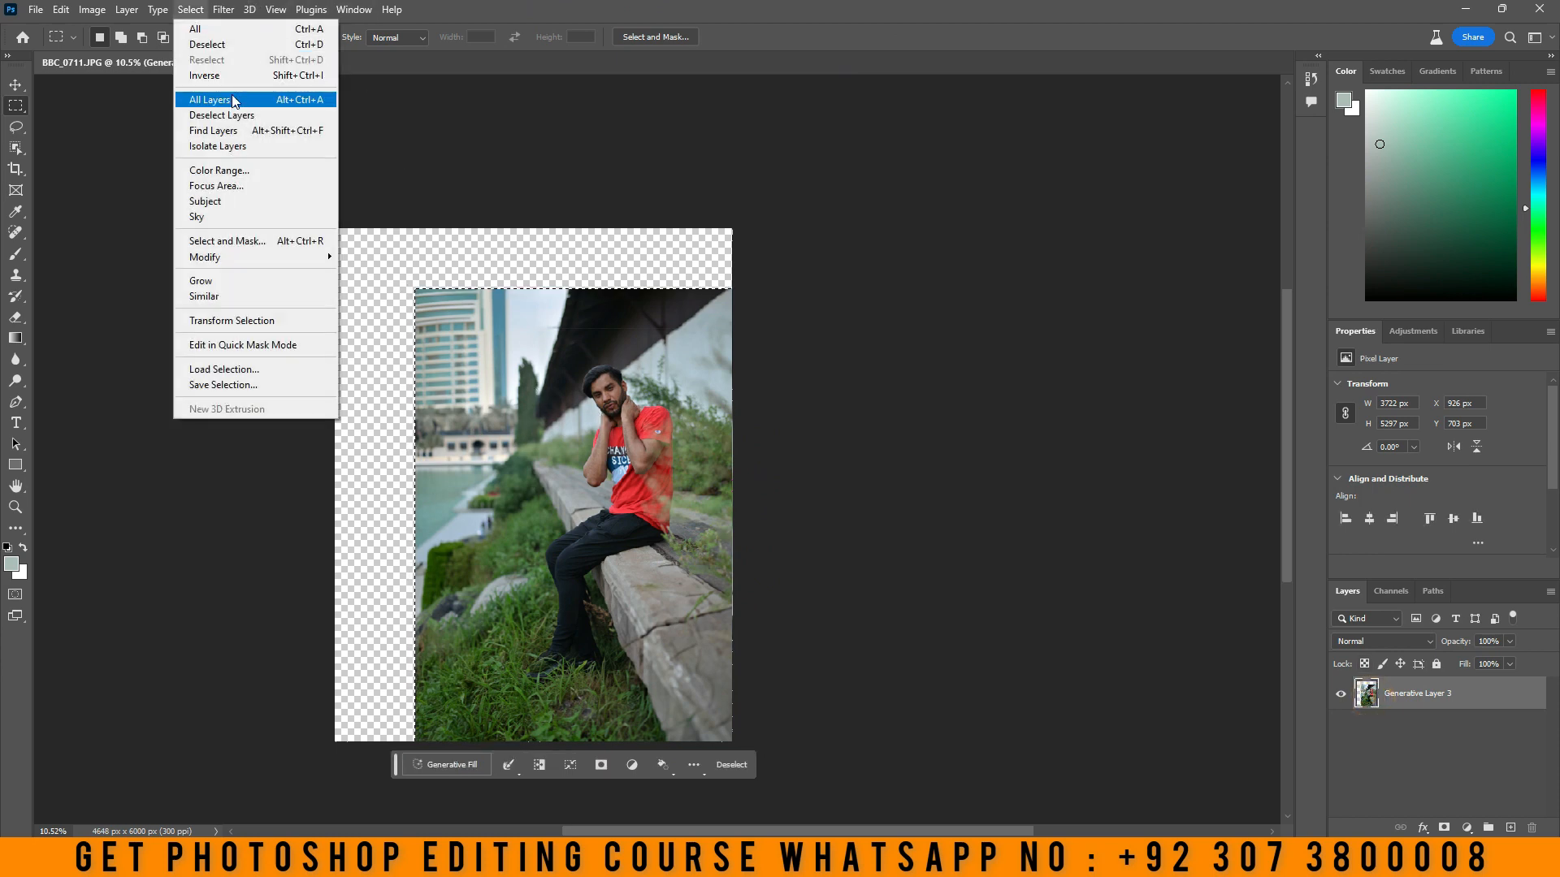
left_click(231, 71)
left_click(417, 762)
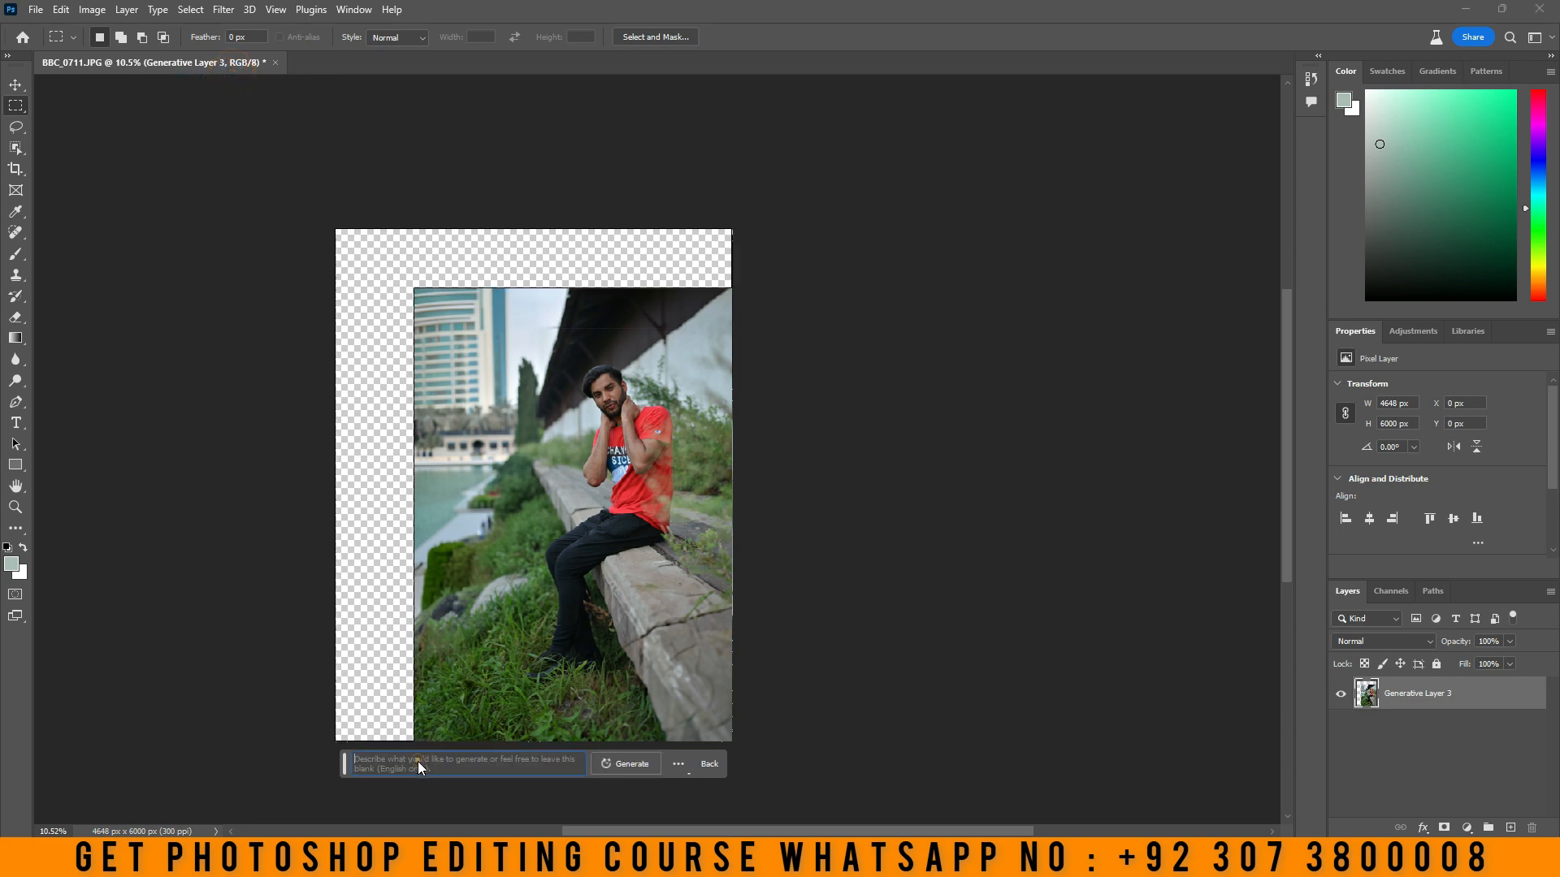
left_click(605, 762)
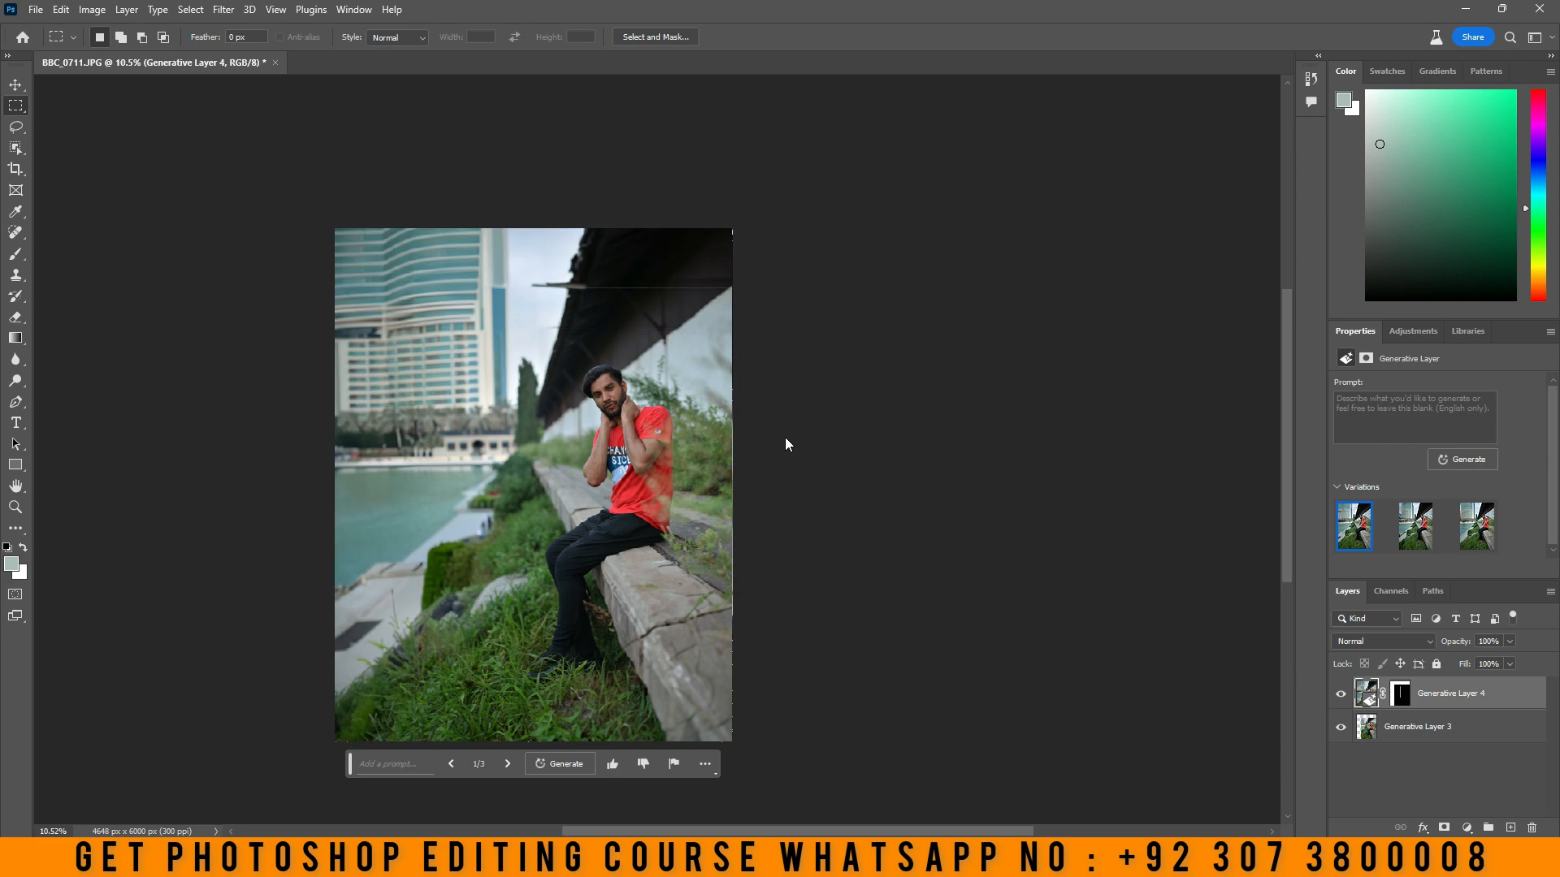
- Compare the three generated variations of the extended building and sky, and return to the first one
left_click(509, 764)
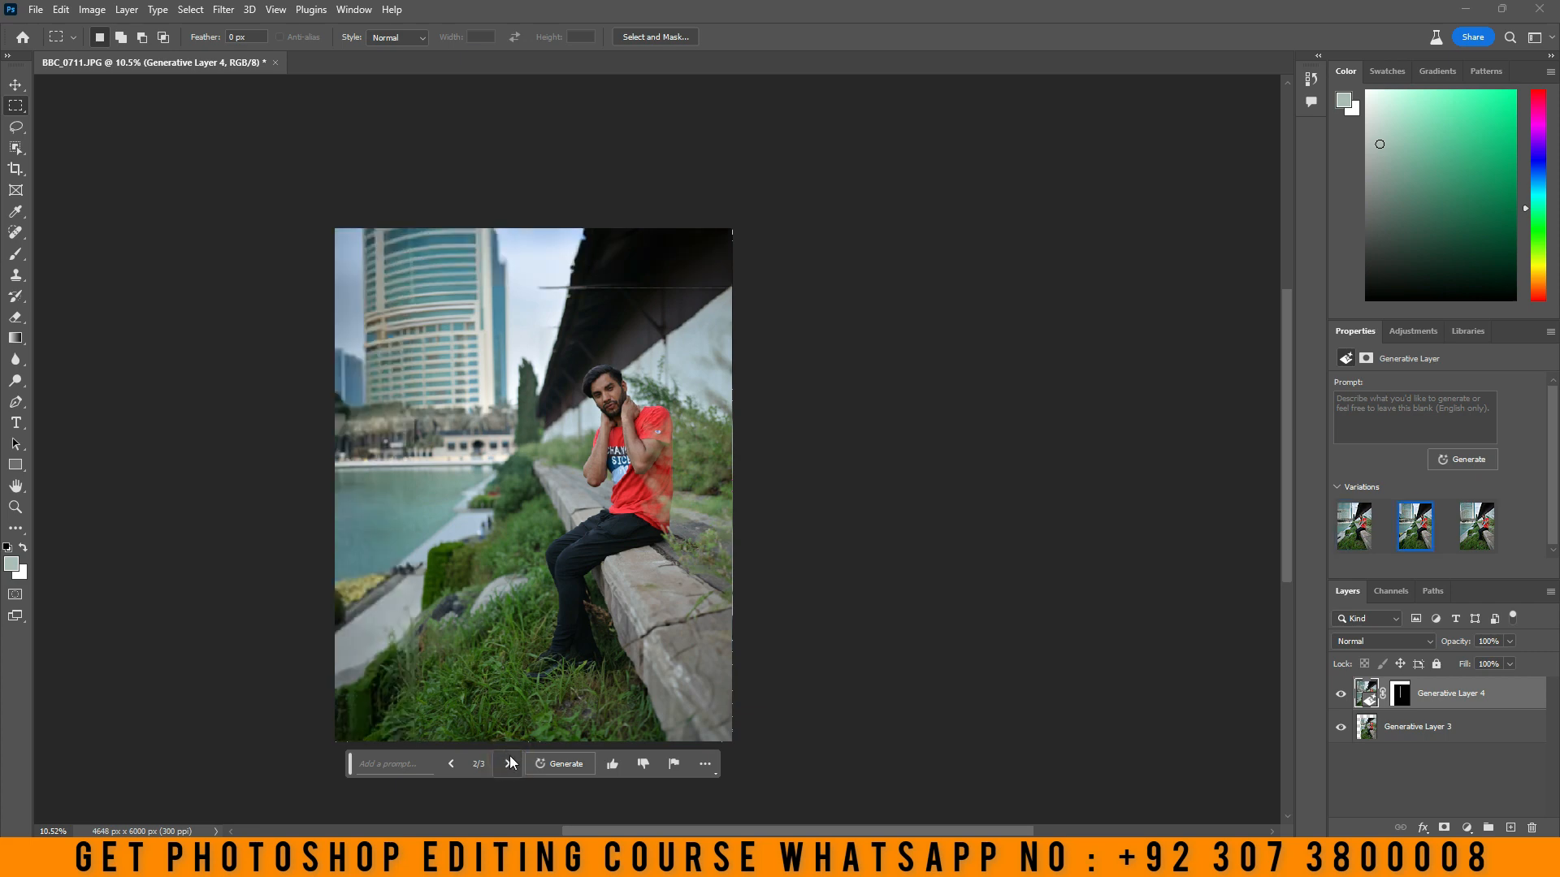
left_click(510, 764)
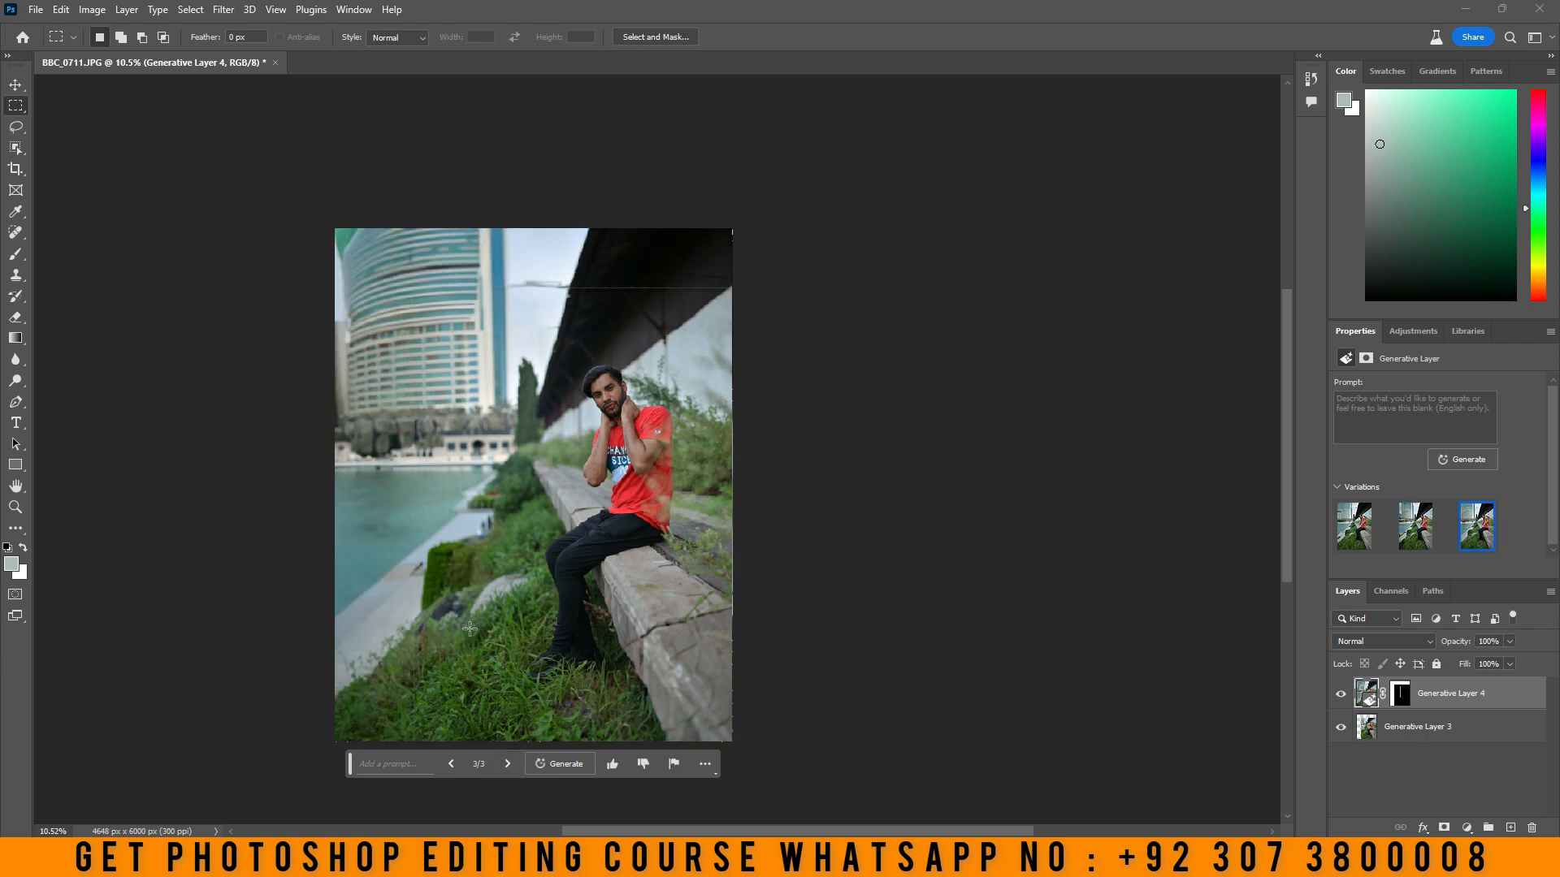
left_click(451, 764)
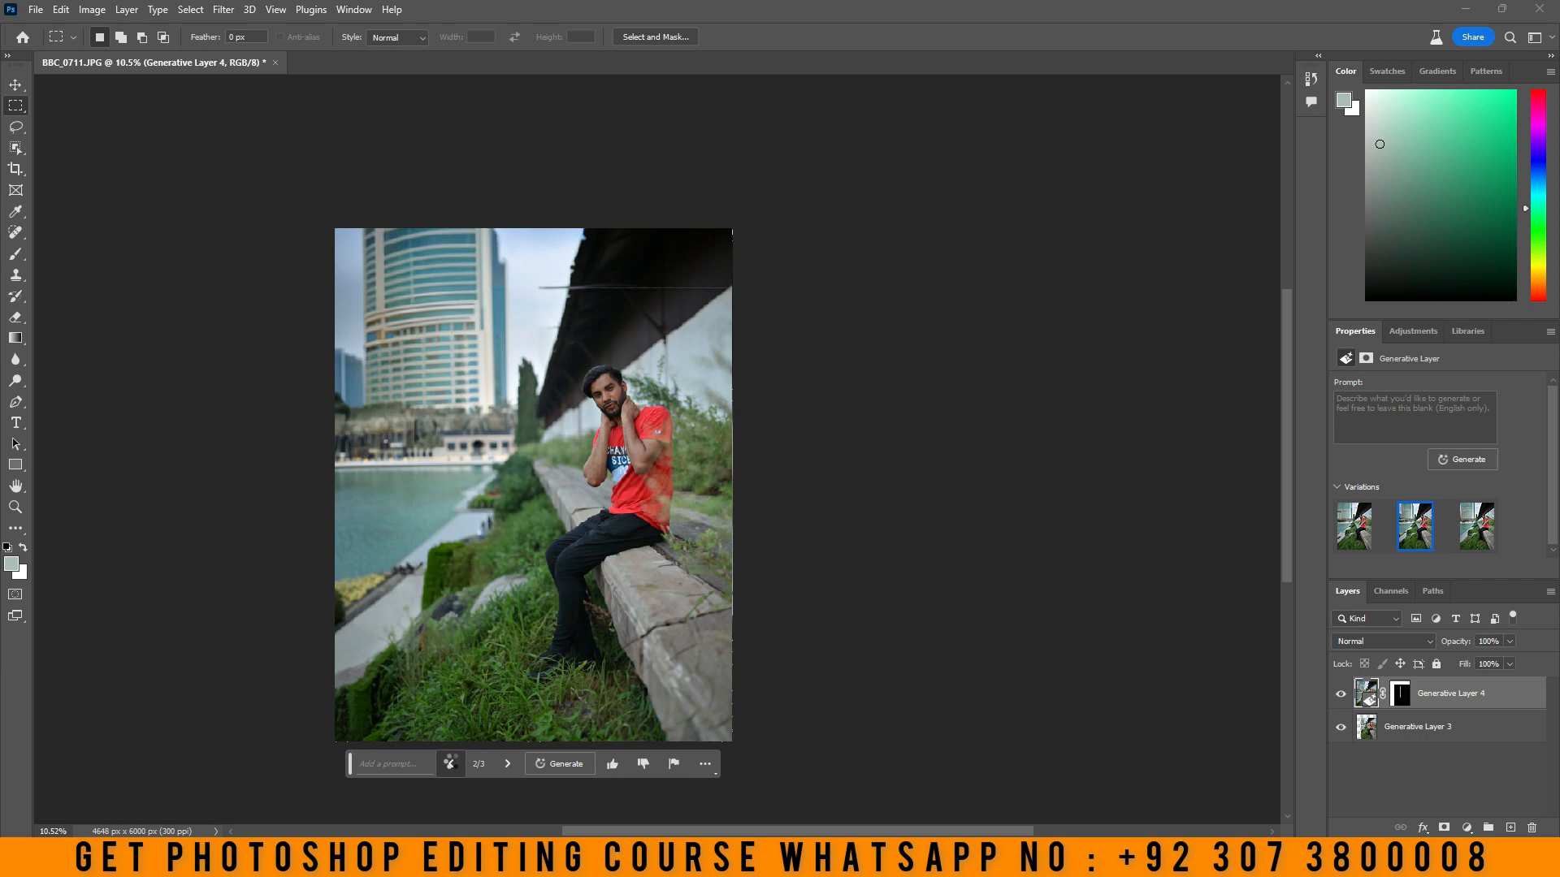
left_click(452, 763)
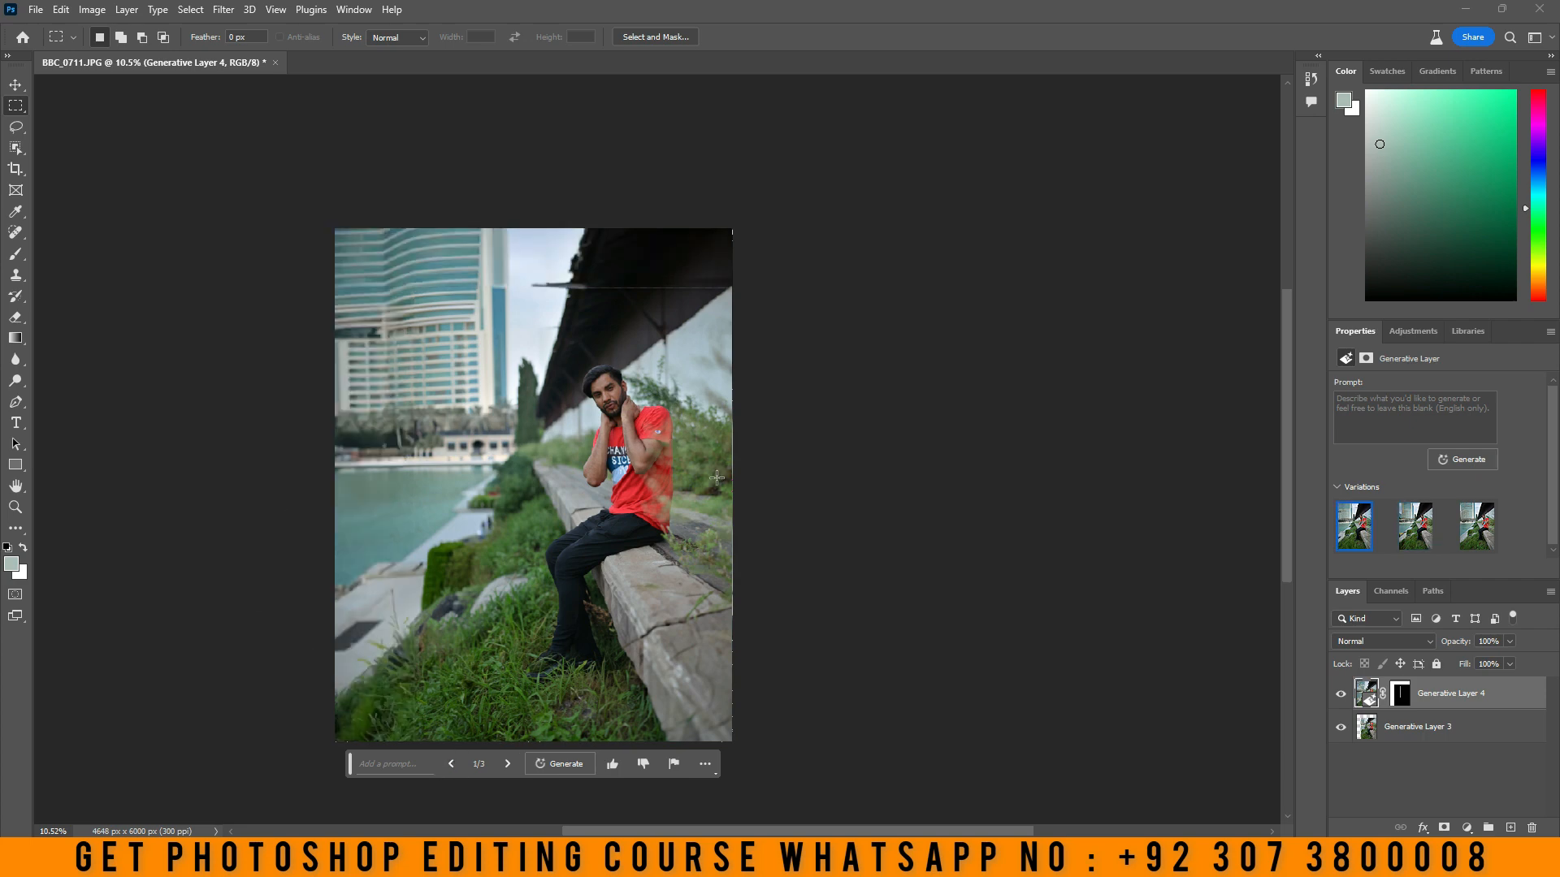
- Merge the generated background extension with the photo layer using Merge Visible
scroll(762, 362, "up", 2)
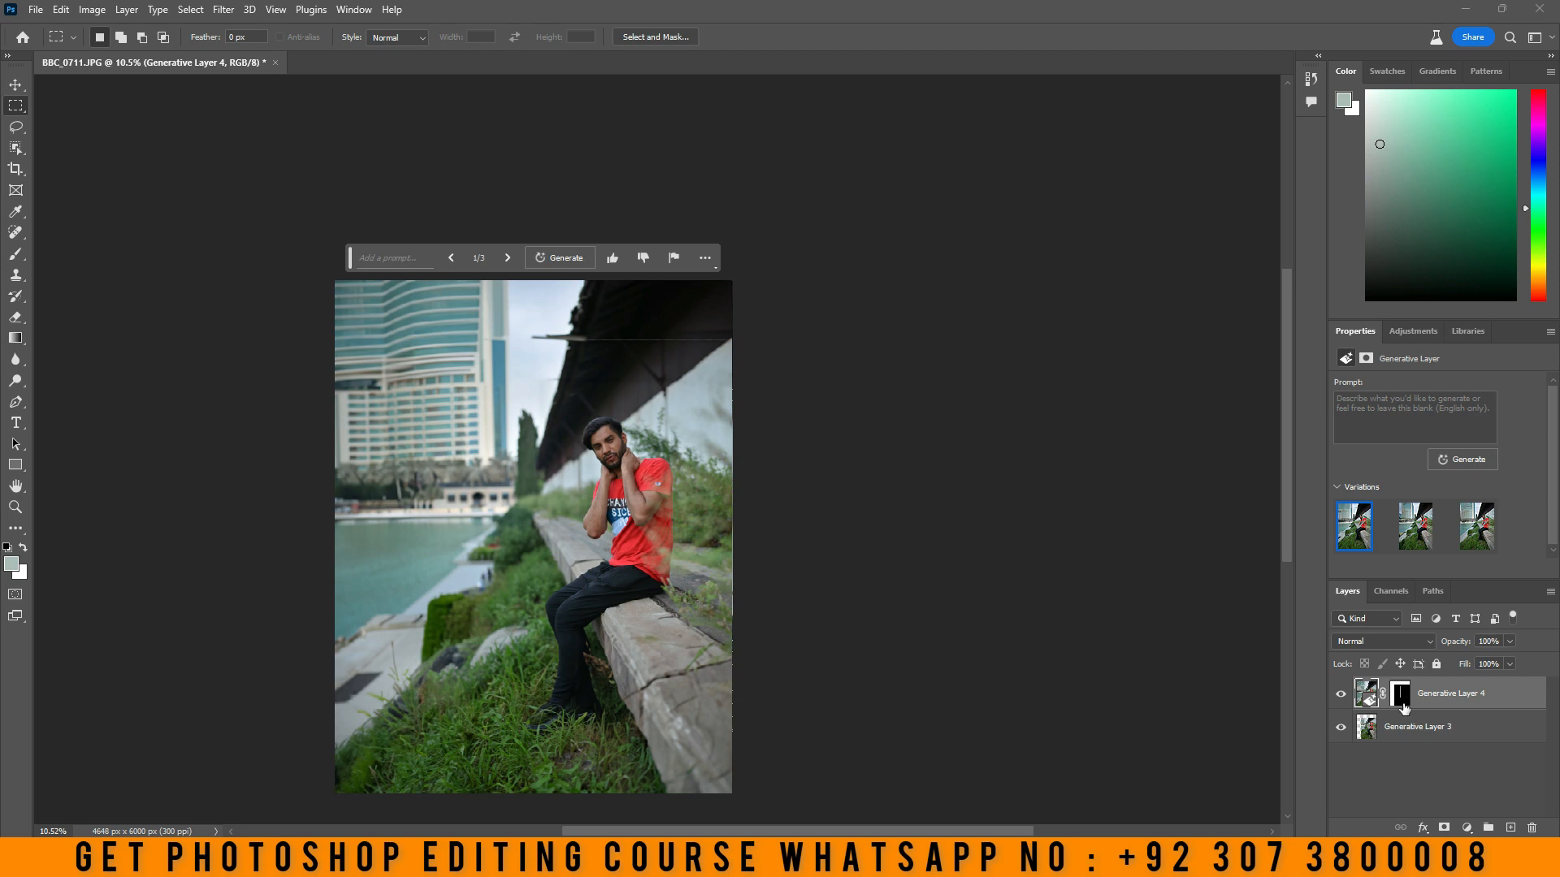
right_click(1446, 687)
left_click(1465, 543)
- Check the merged picture's pixel dimensions in Image Size and leave them unchanged
left_click(92, 10)
left_click(145, 135)
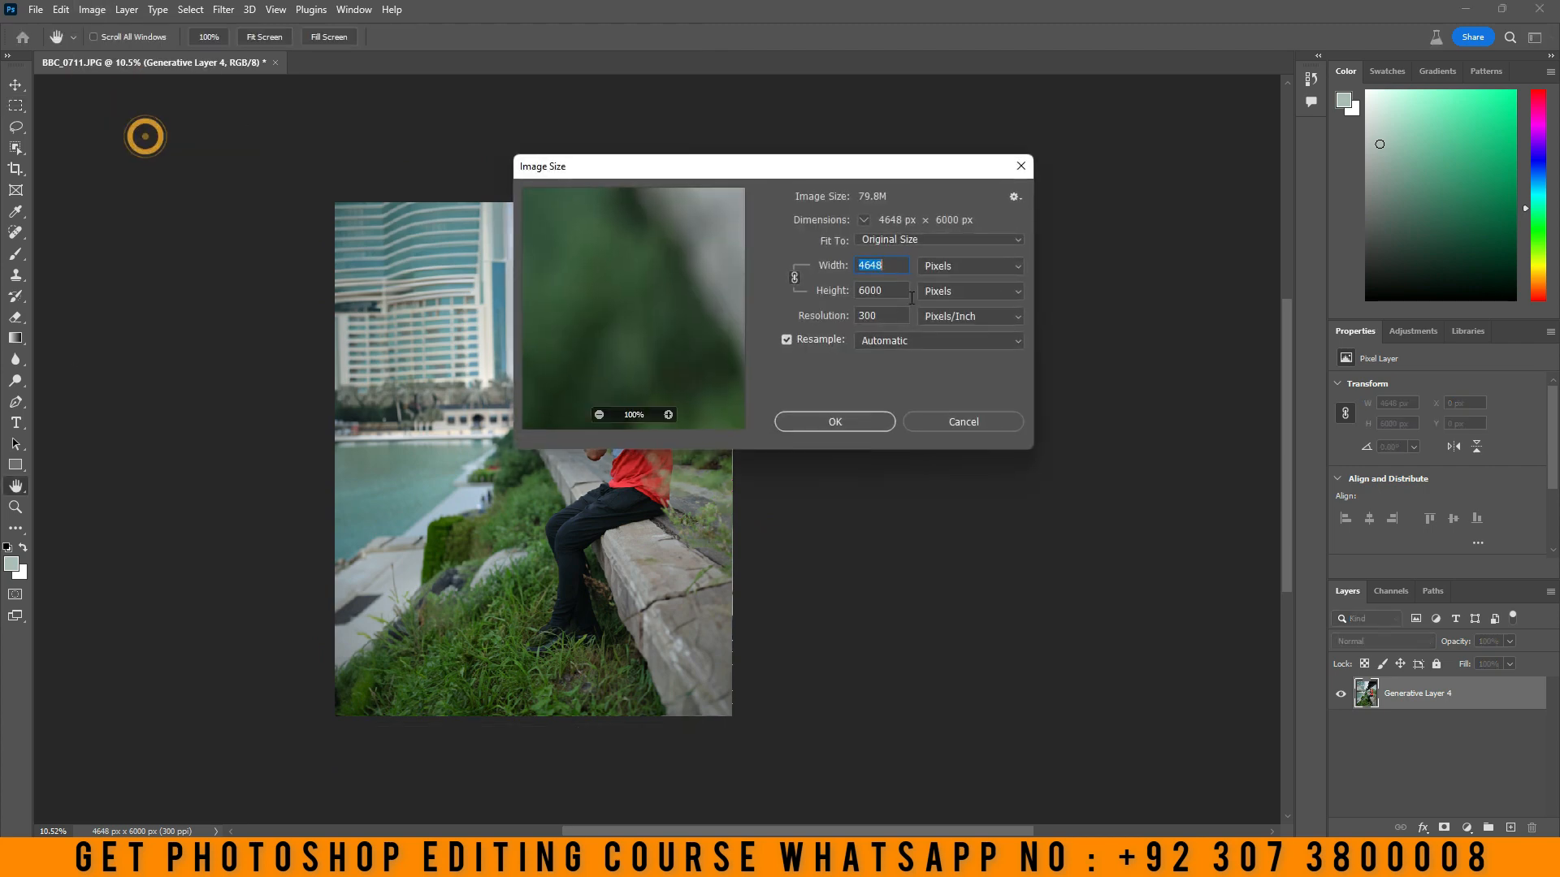
left_click(957, 420)
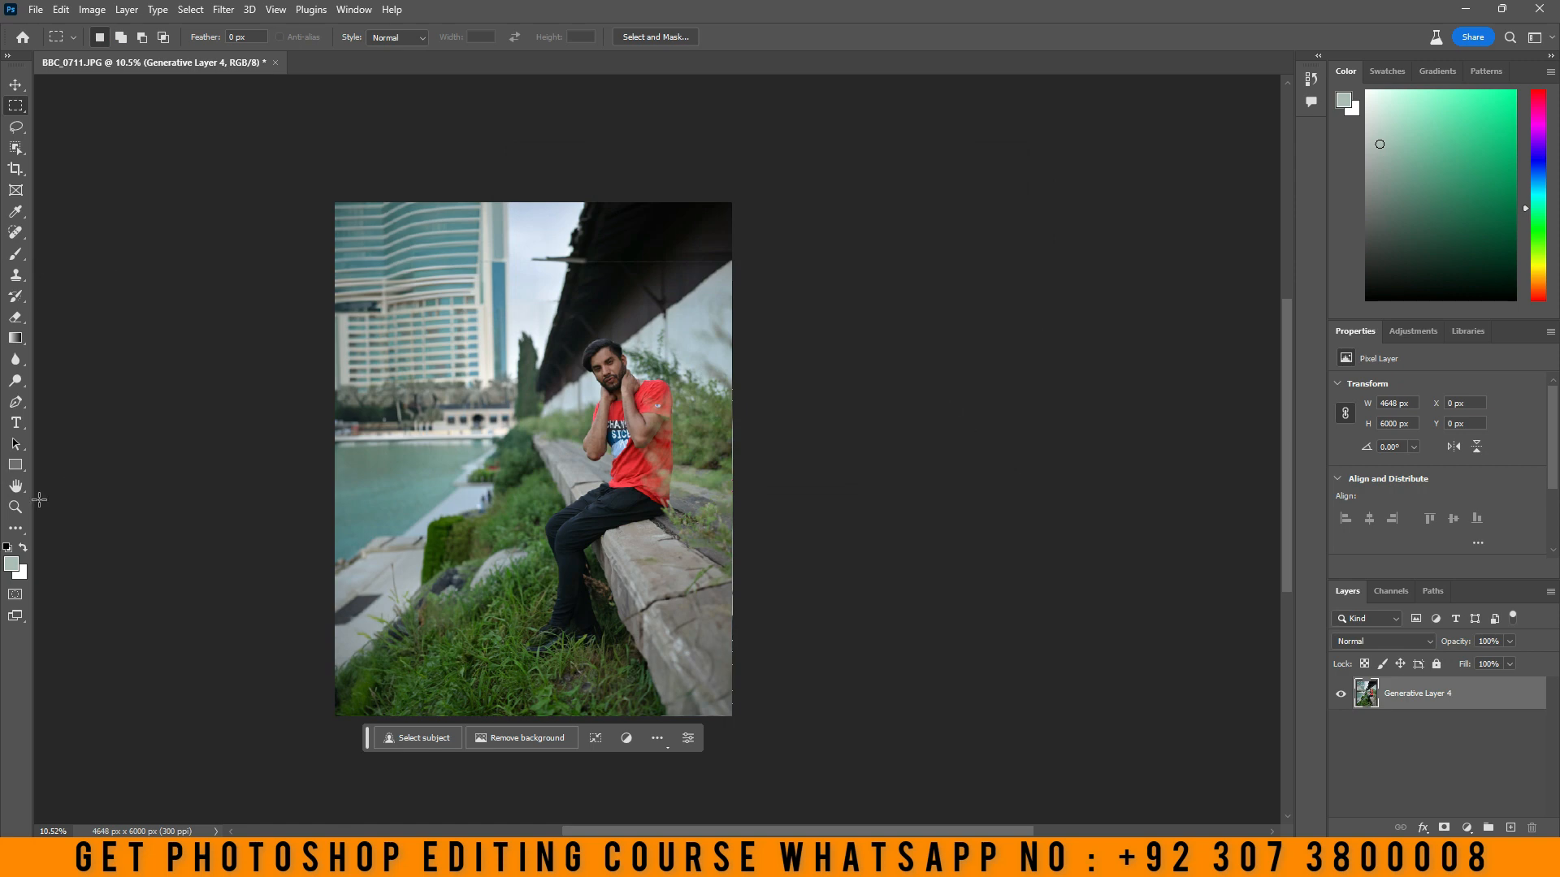
- Lasso a rounded area around the man's lower legs, feet and the surrounding grass
left_click(15, 507)
left_click(618, 370)
left_click(617, 370)
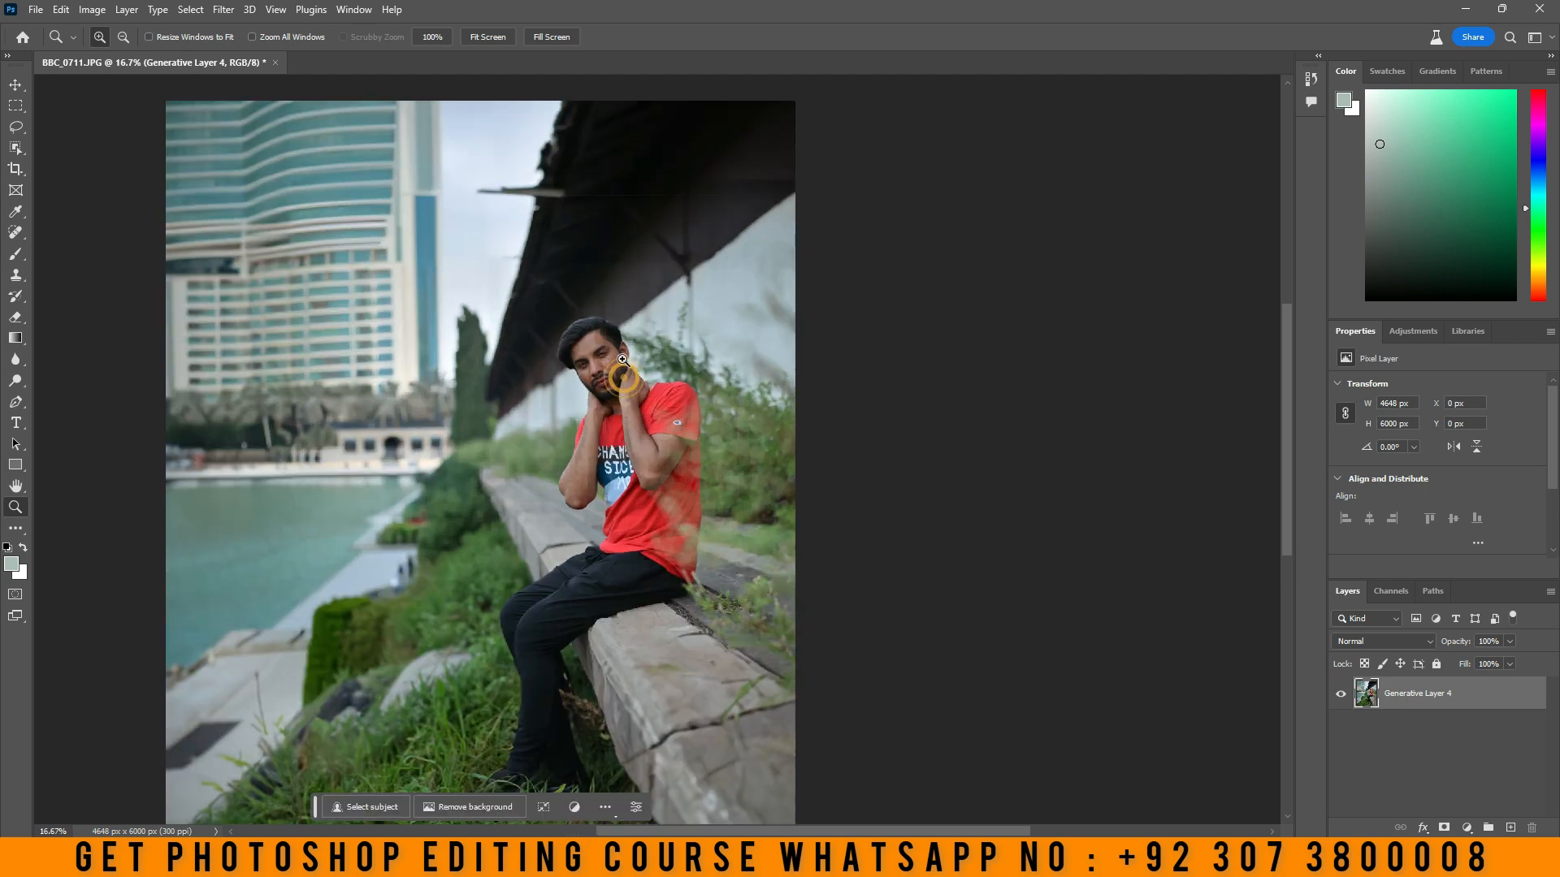
scroll(618, 370, "down", 2)
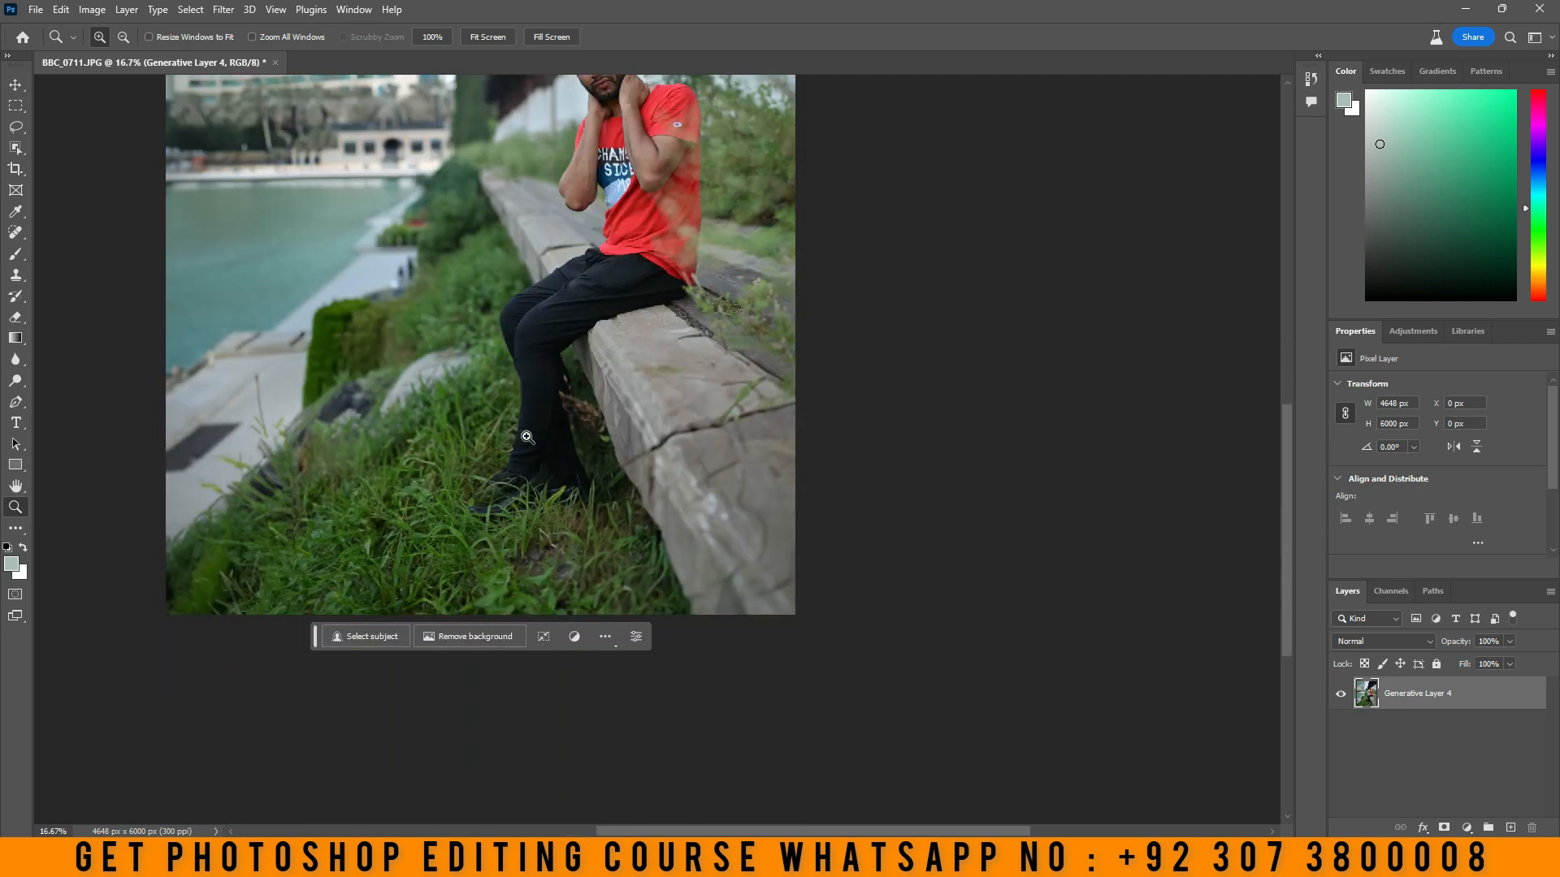
left_click(16, 127)
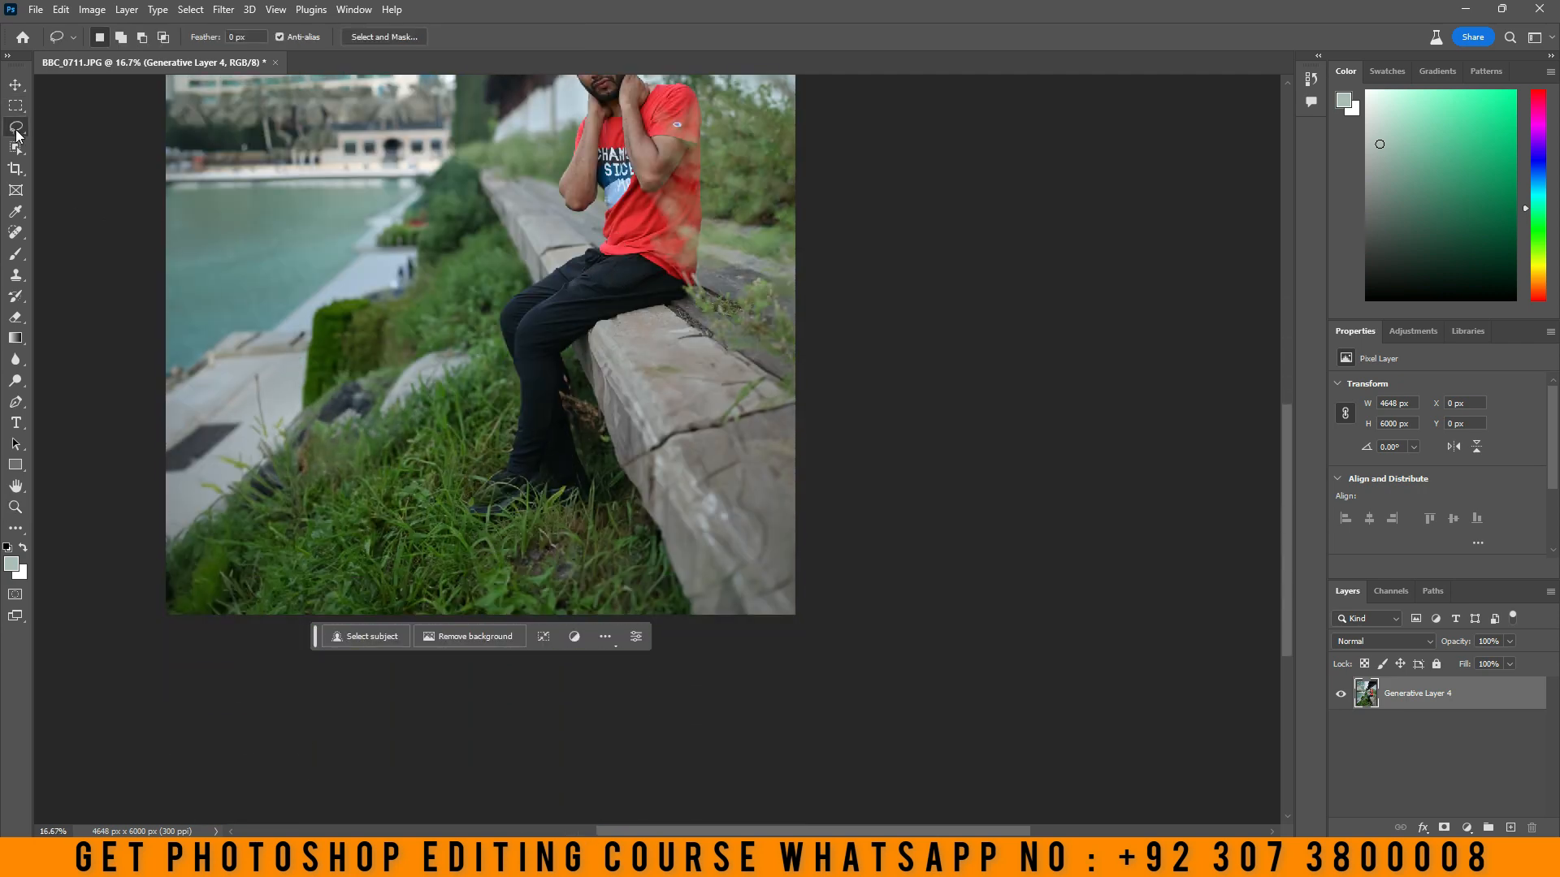
mouse_move(437, 554)
left_mouse_down()
mouse_move(596, 570)
mouse_move(615, 527)
mouse_move(615, 439)
left_mouse_up()
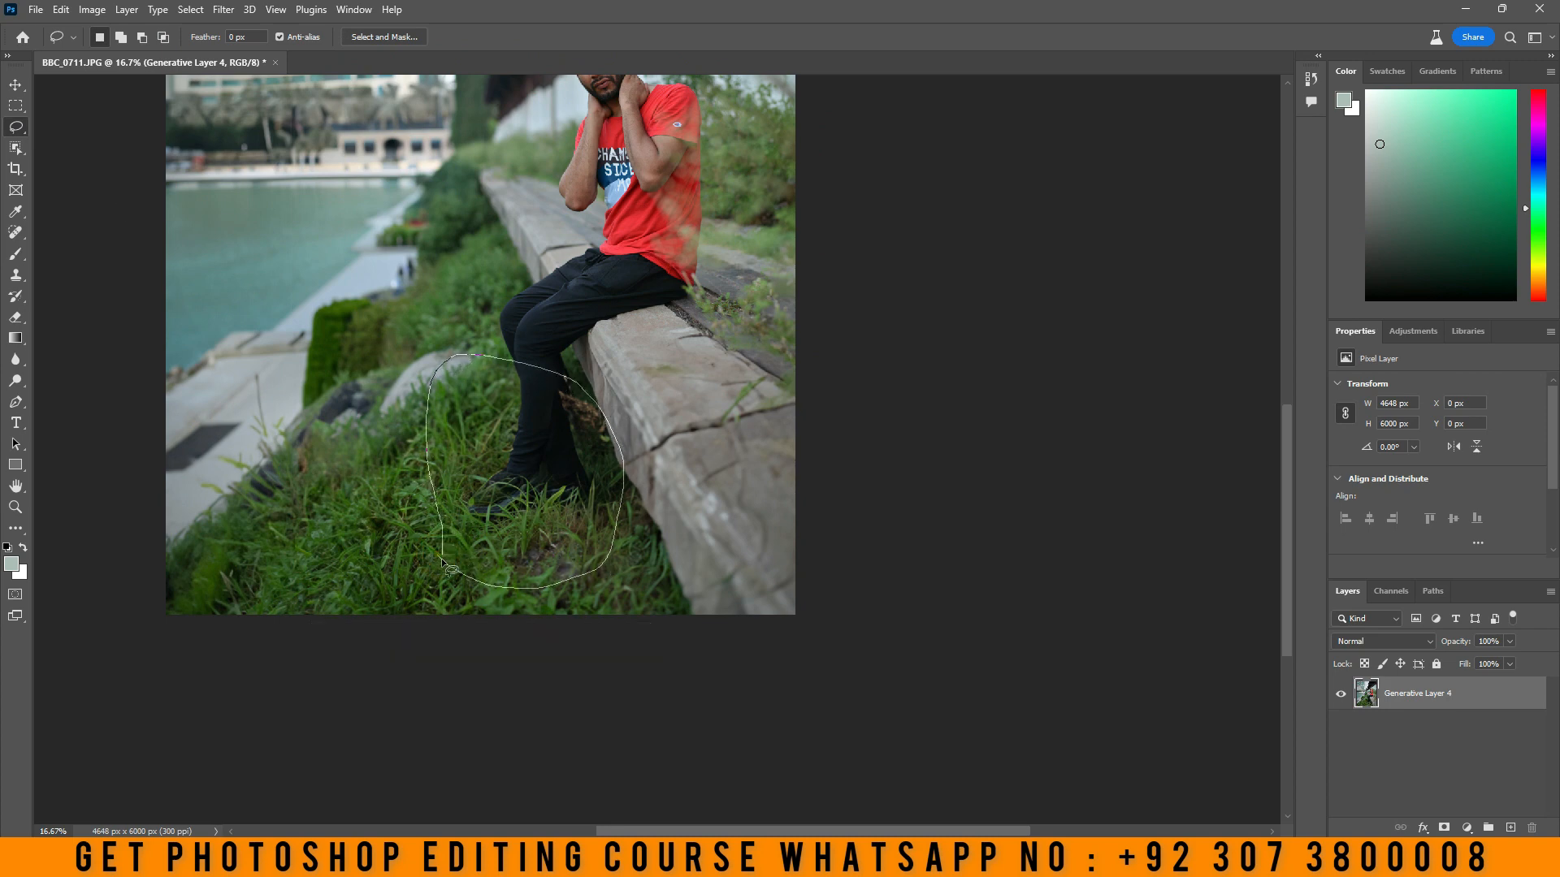
left_click_drag(441, 558, 443, 565)
- Fill the lassoed area using Generative Fill with the prompt "sitting dog"
left_click(421, 608)
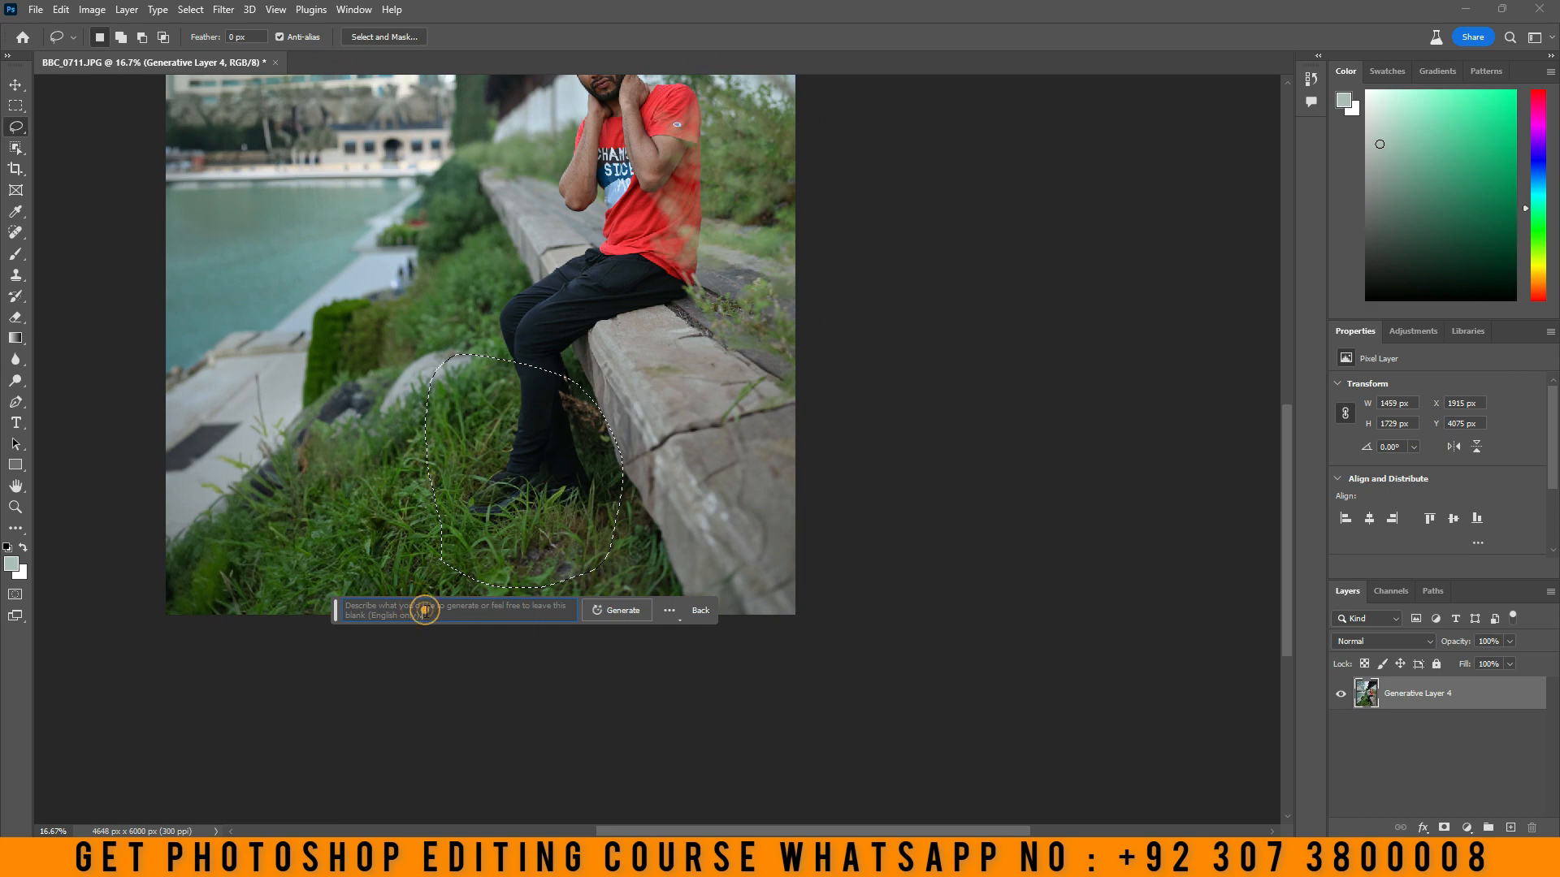
type("sitt")
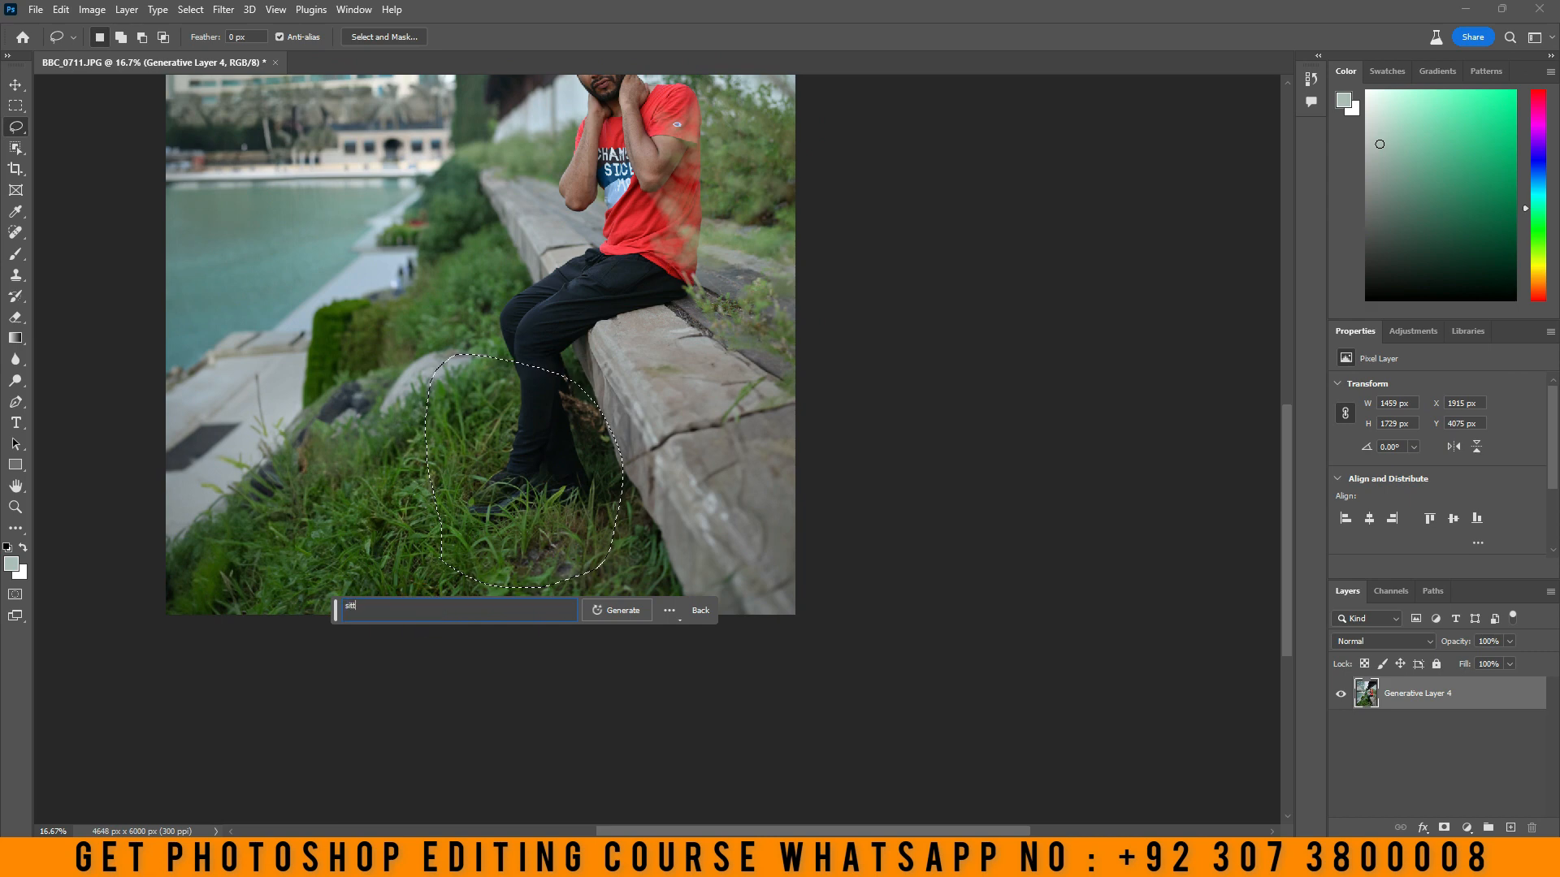
type("ing dog")
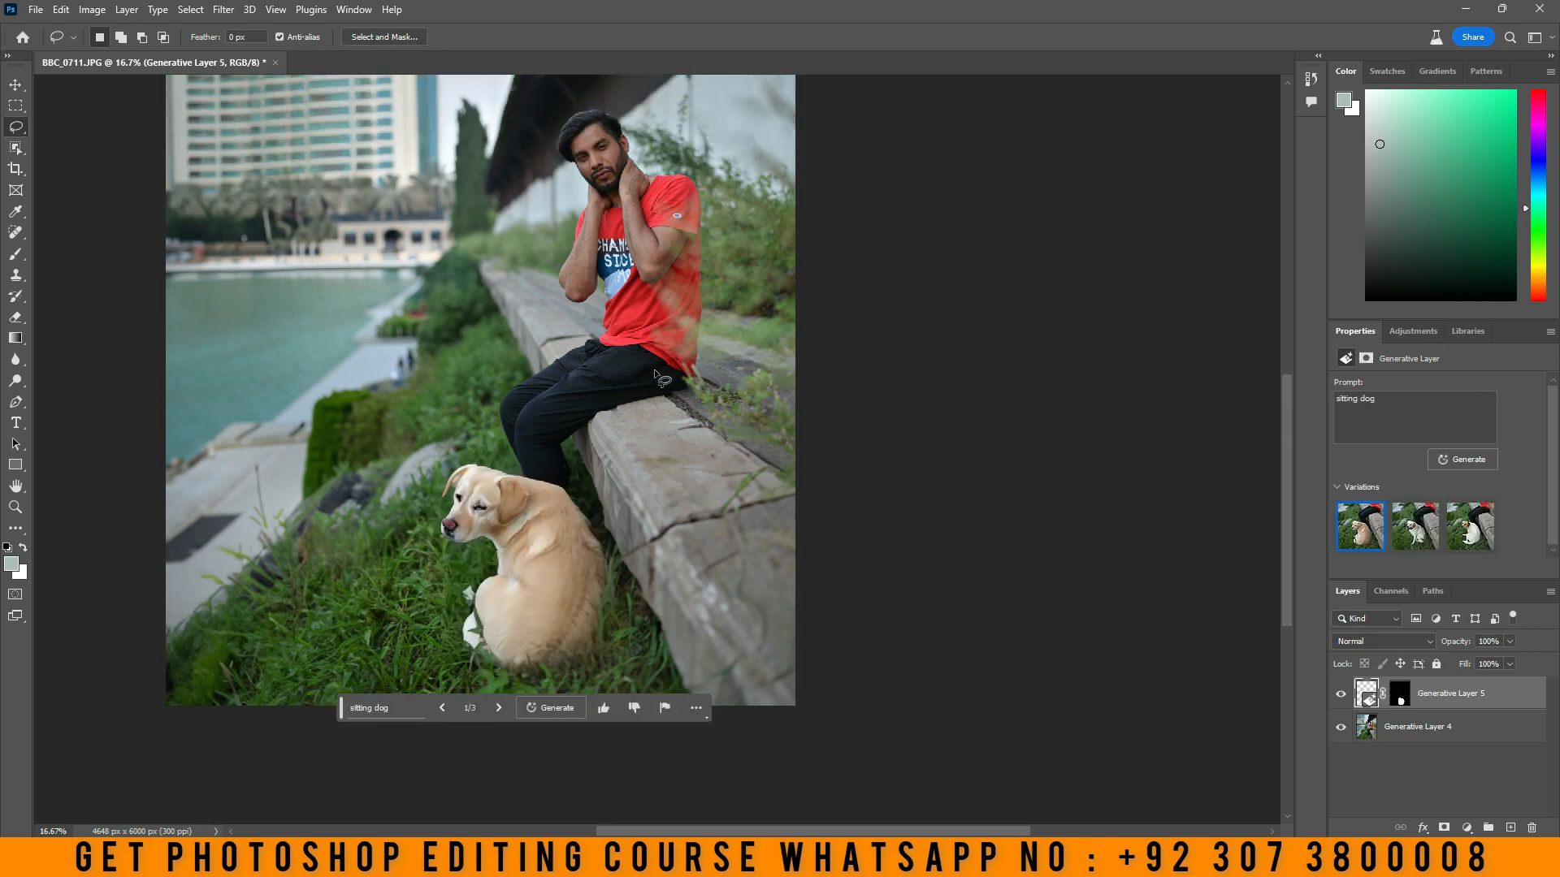
- Browse the generated dogs, keep the second variation, and combine it with the photo using Merge Visible
scroll(656, 376, "down", 1)
left_click(500, 643)
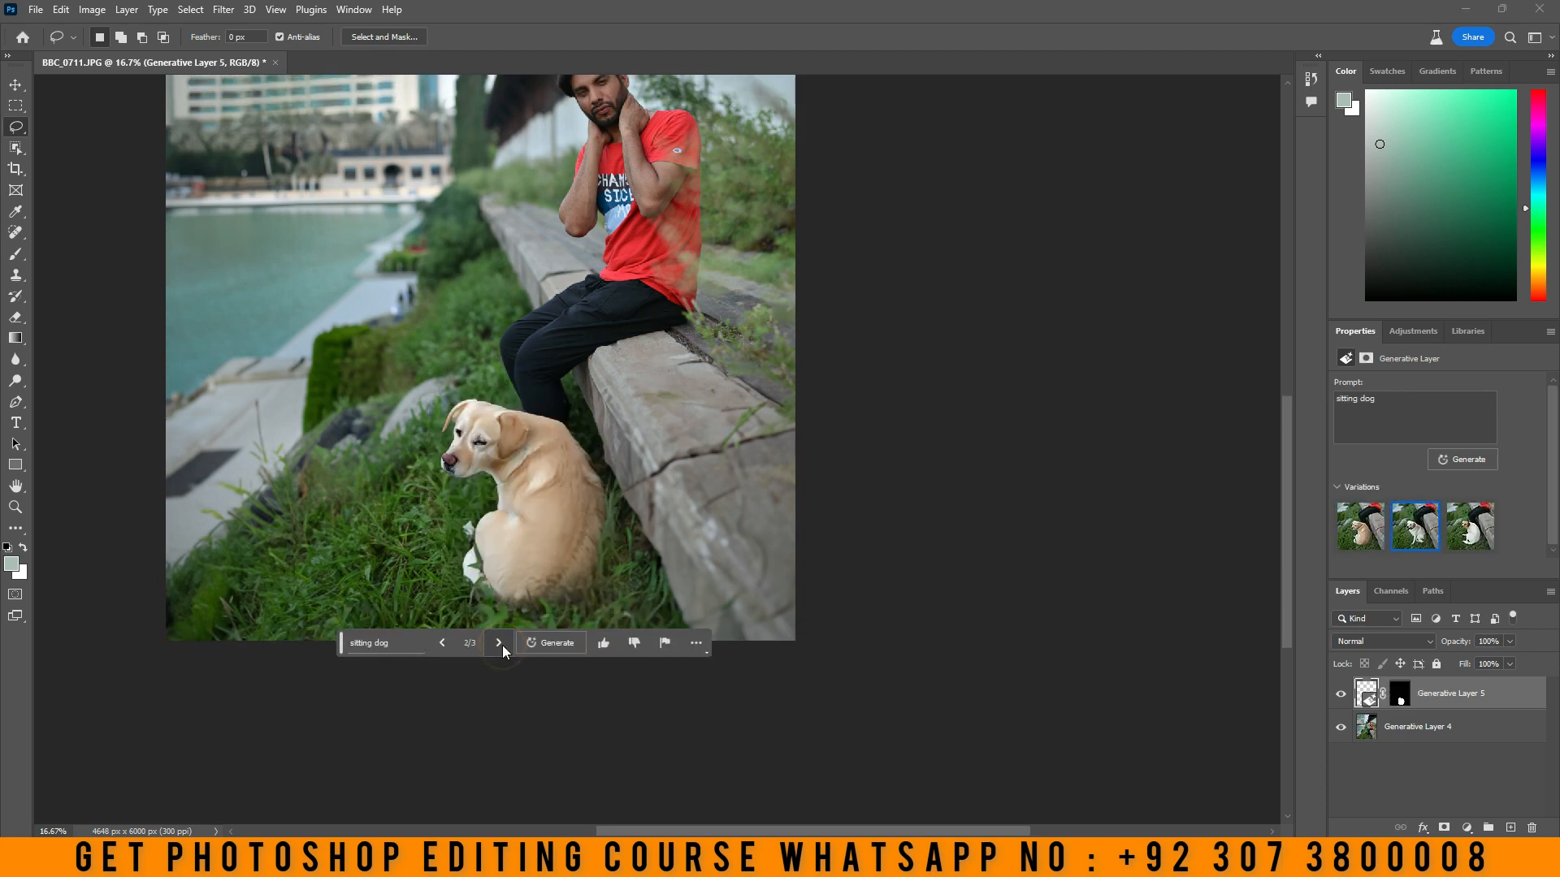
left_click(501, 646)
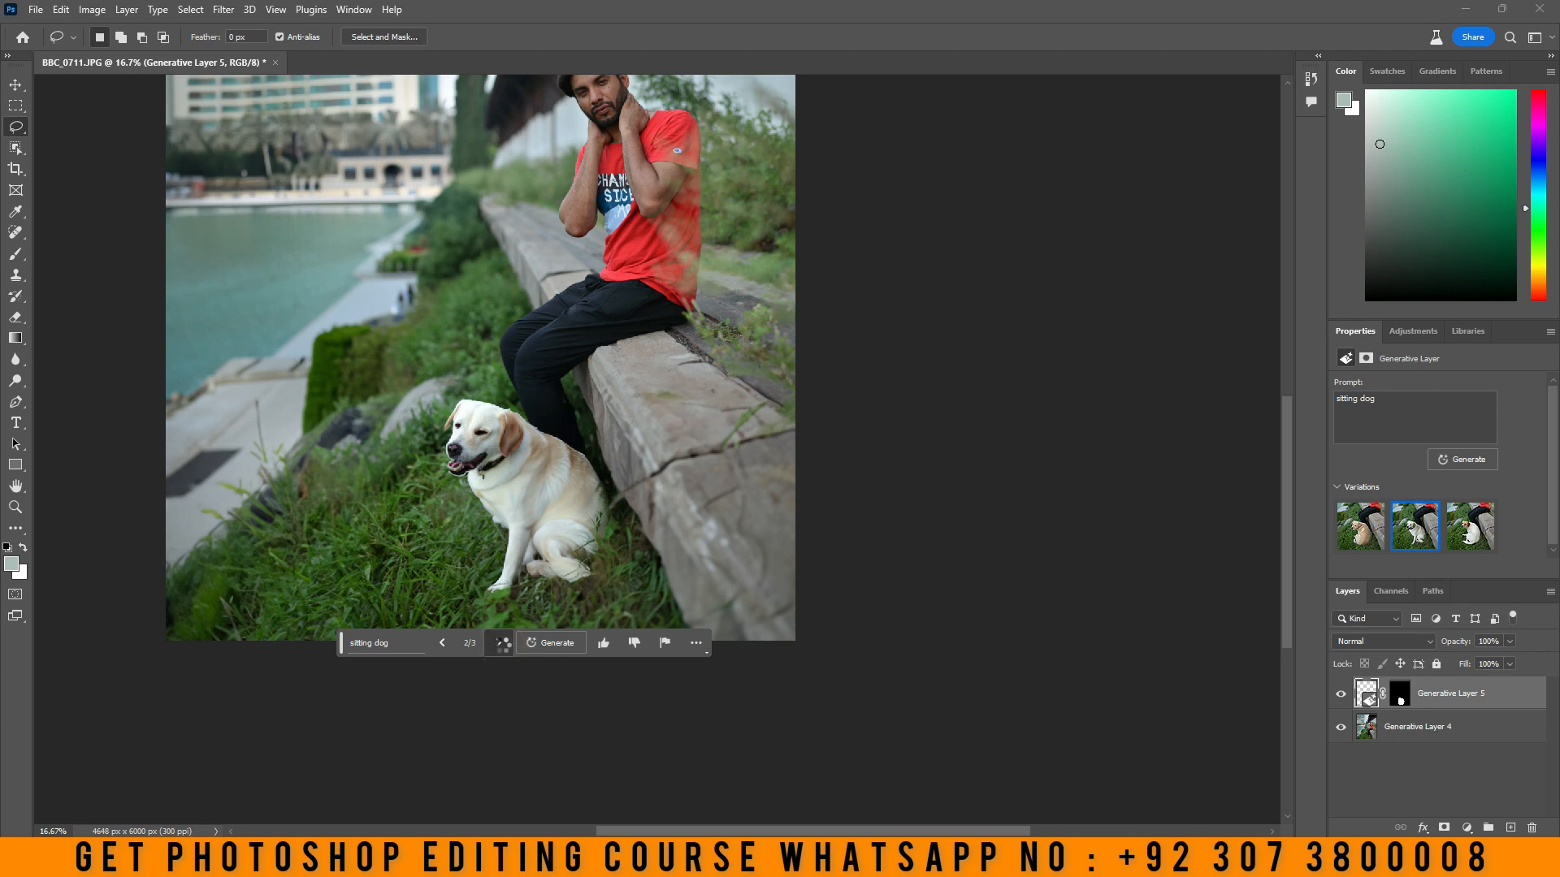
left_click(443, 643)
right_click(1504, 697)
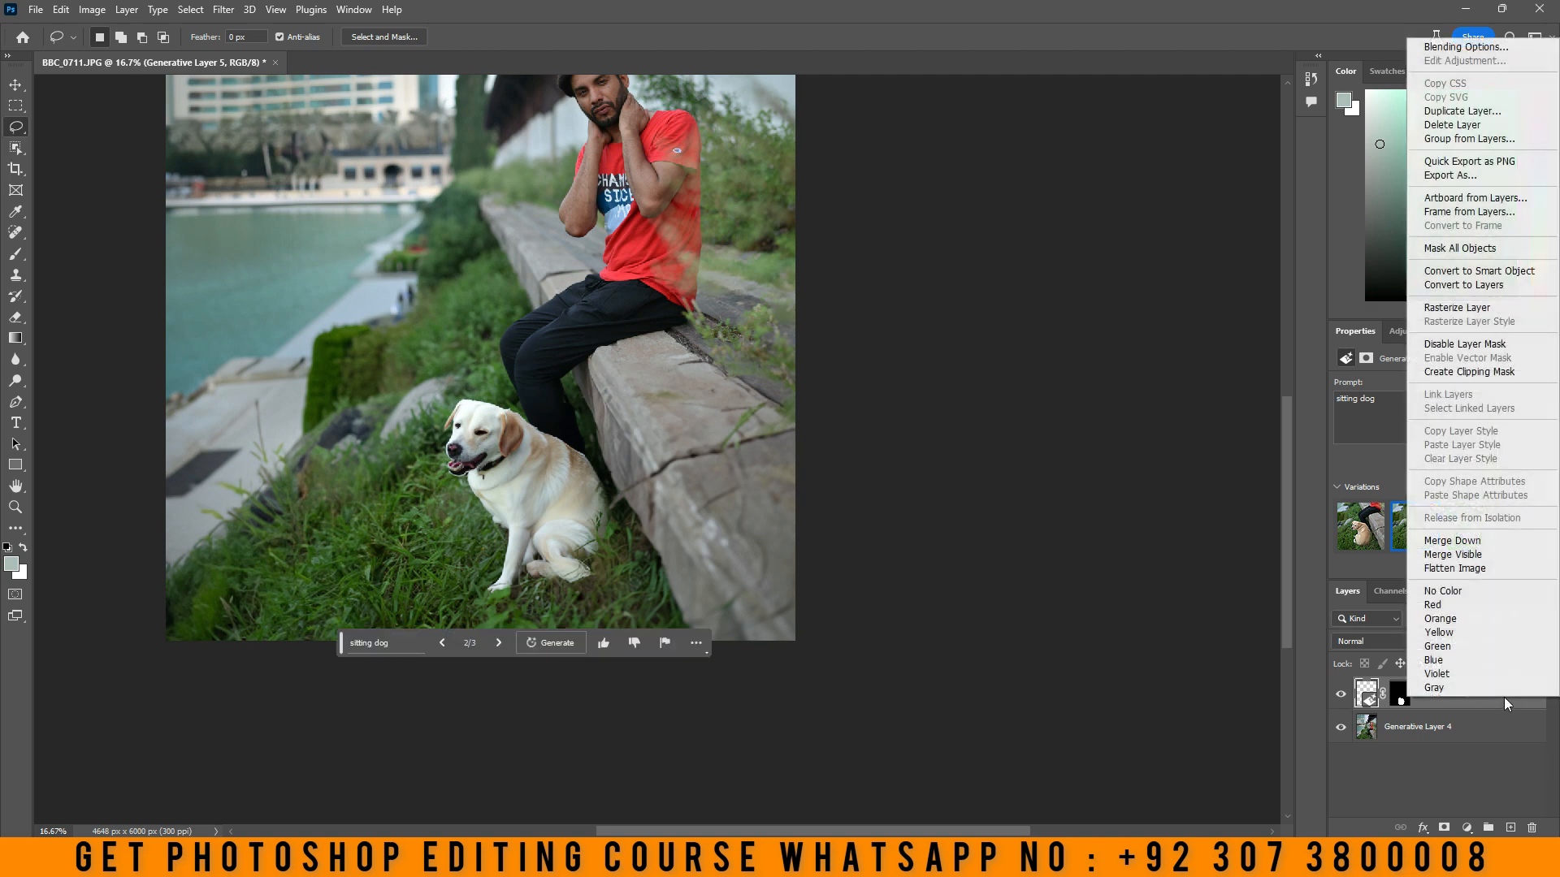
left_click(1470, 561)
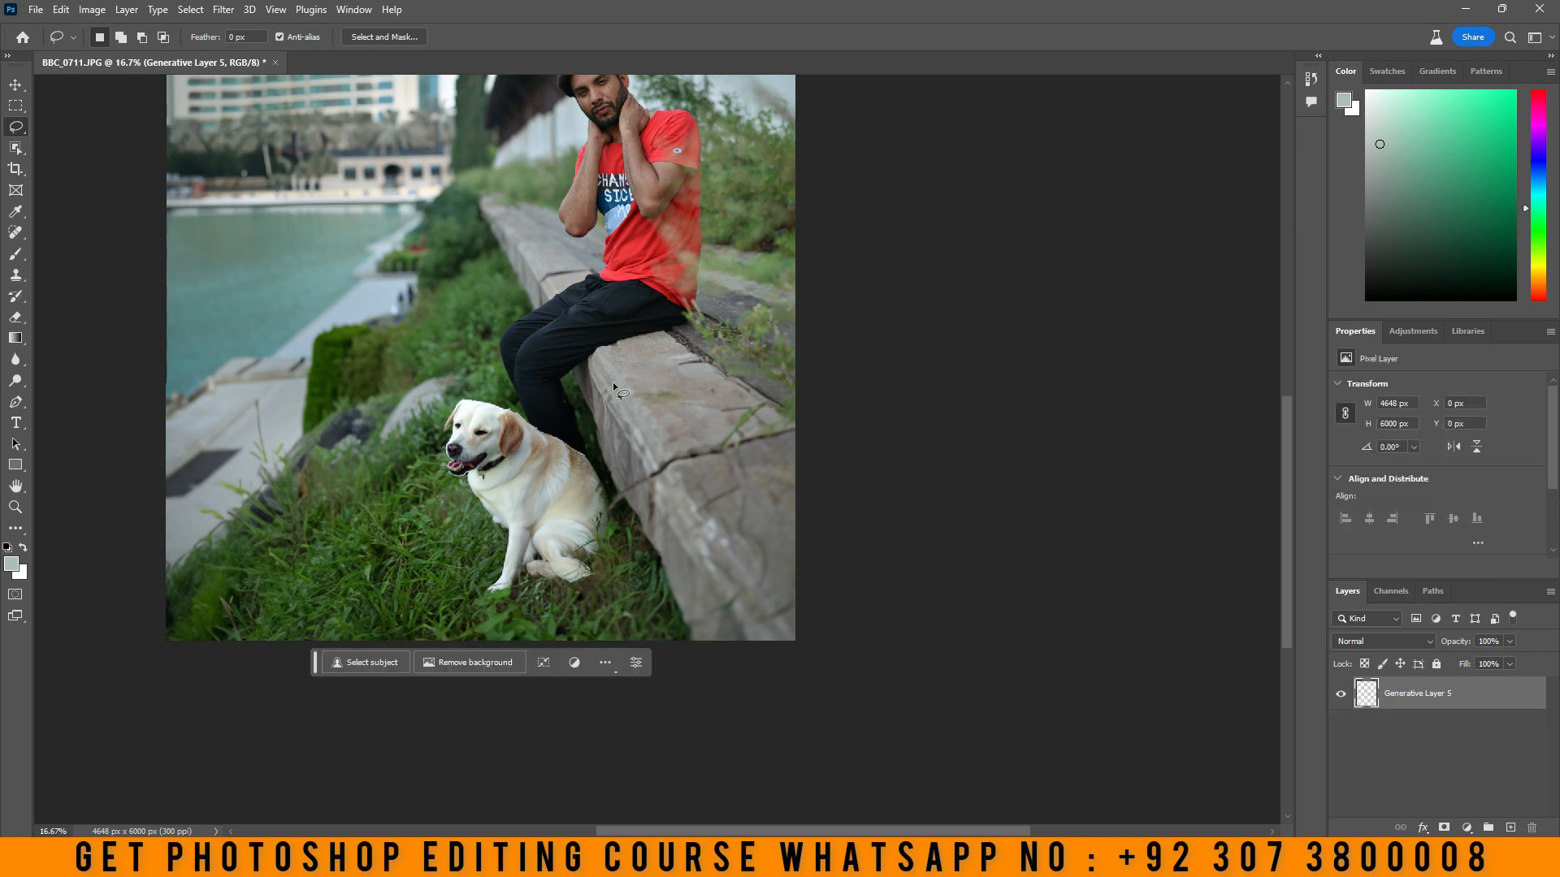
- Lasso an area on the stone ledge beside the man and fill it using Generative Fill with the prompt "drone camera"
mouse_move(607, 359)
left_mouse_down()
mouse_move(682, 342)
mouse_move(713, 373)
left_mouse_up()
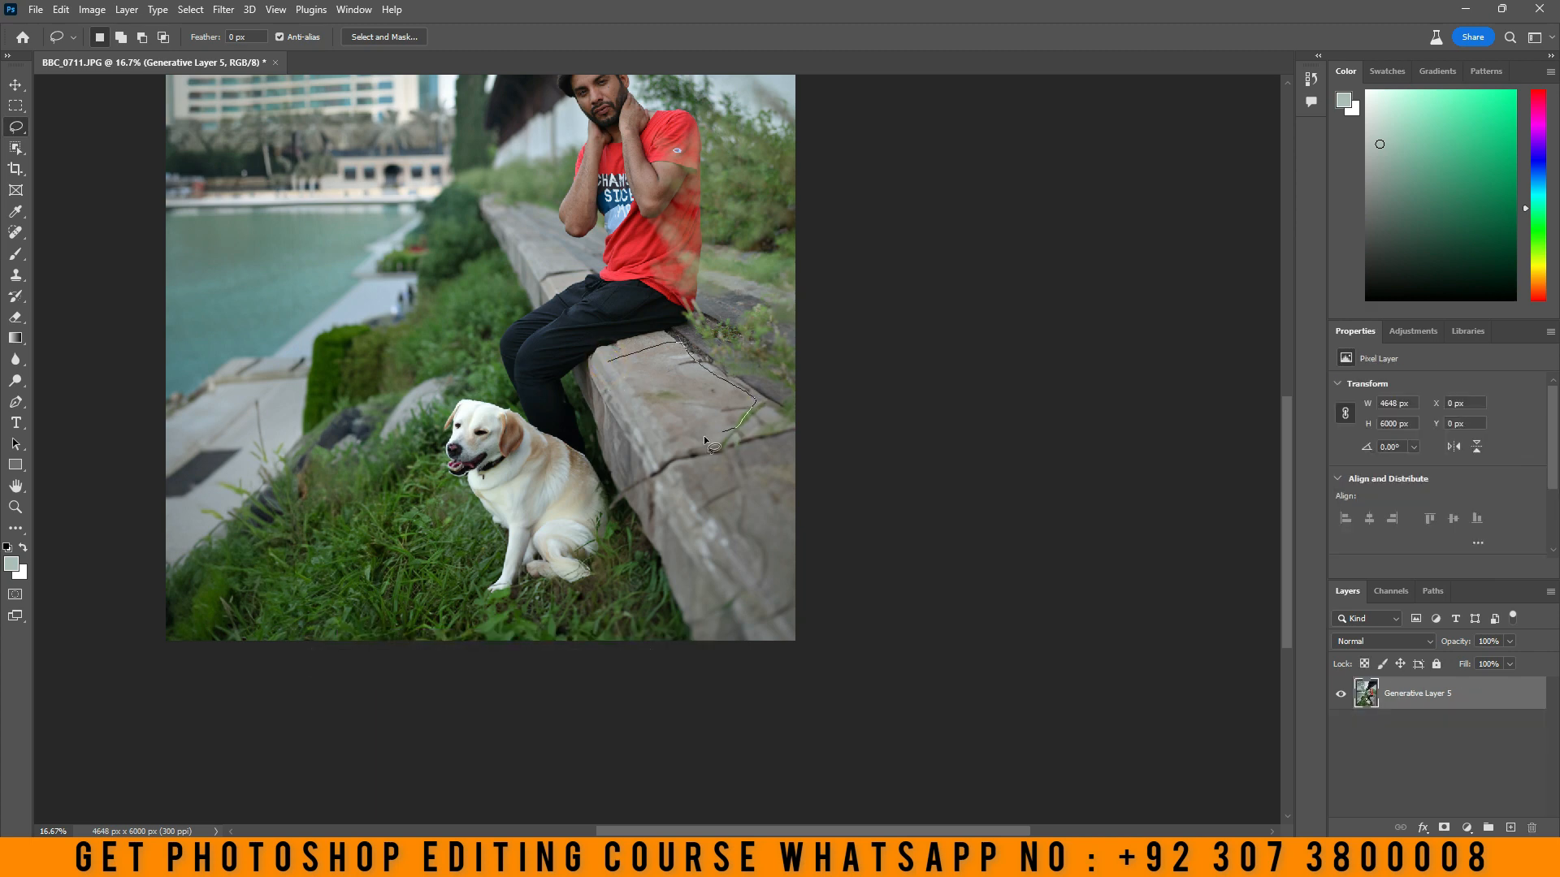
mouse_move(706, 438)
left_mouse_down()
mouse_move(650, 441)
mouse_move(607, 362)
left_mouse_up()
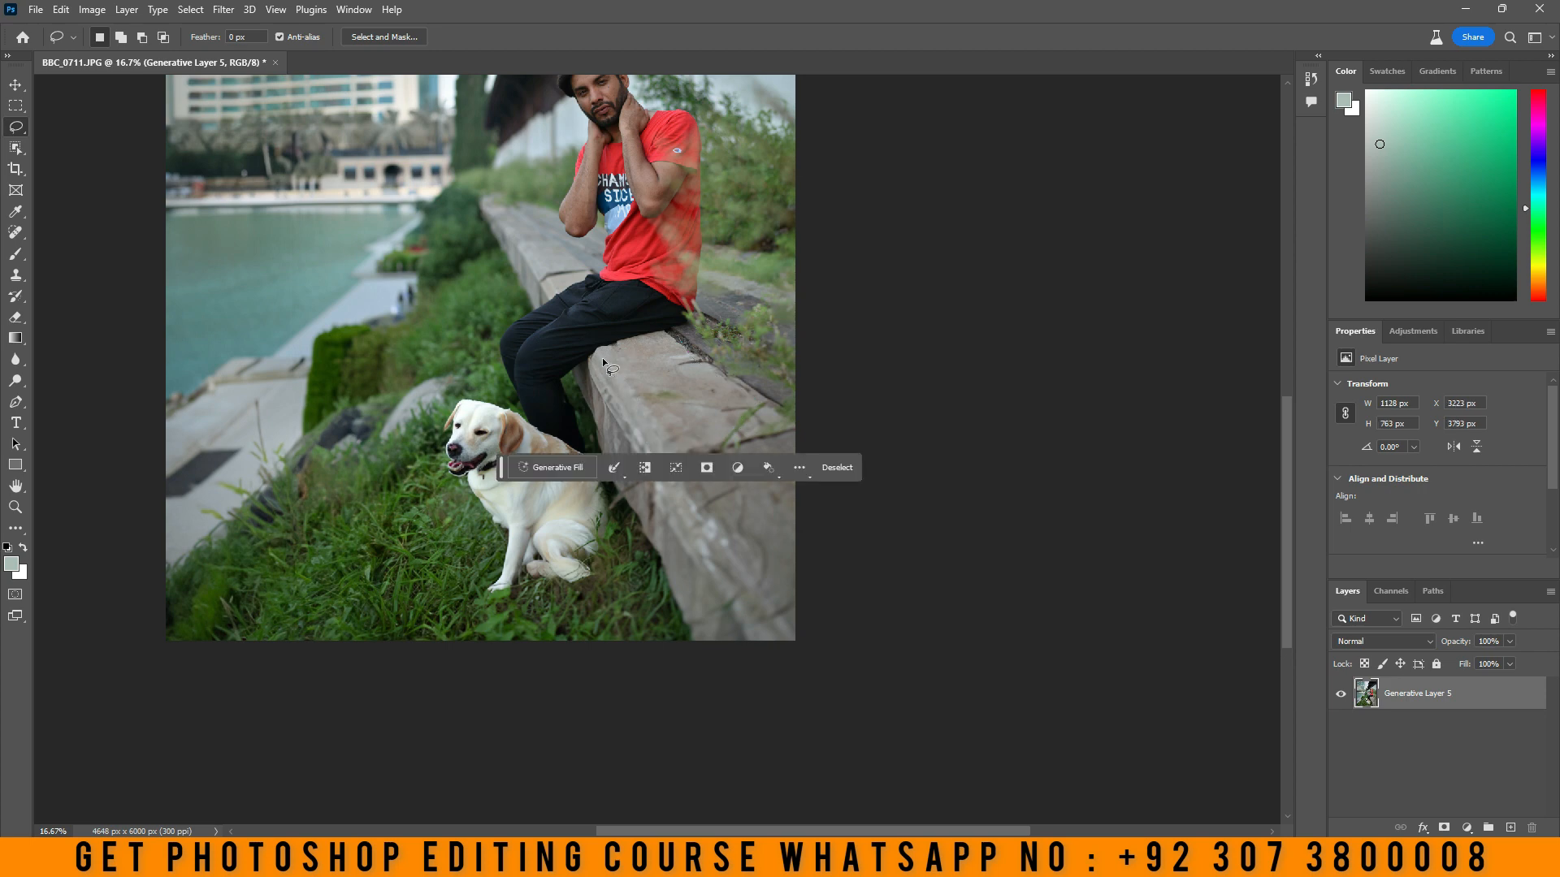
left_click(533, 466)
right_click(567, 470)
left_click(633, 542)
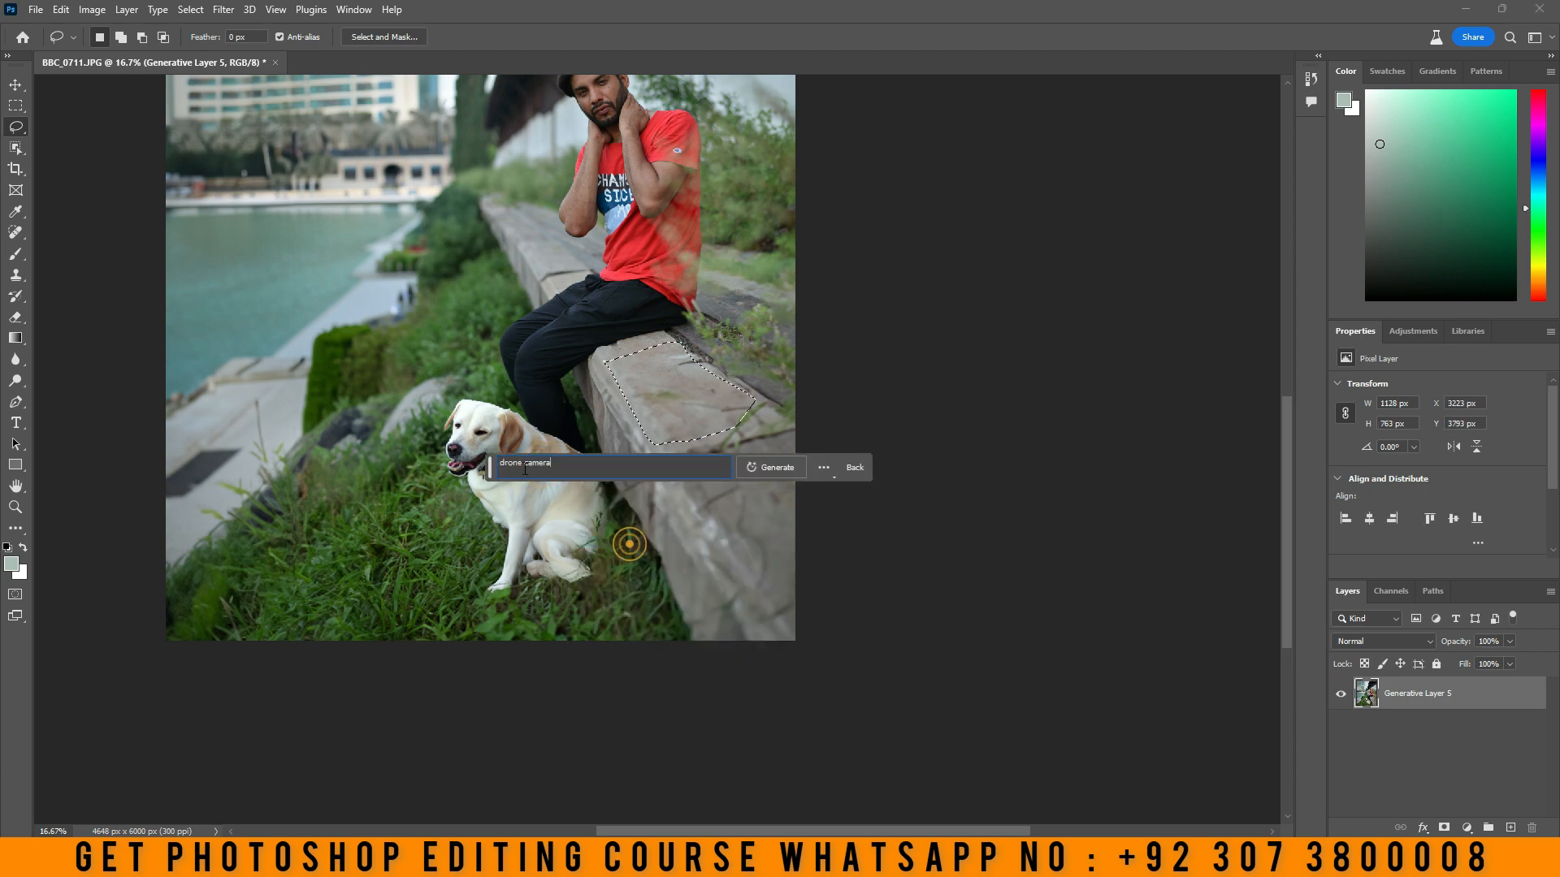
left_click(774, 467)
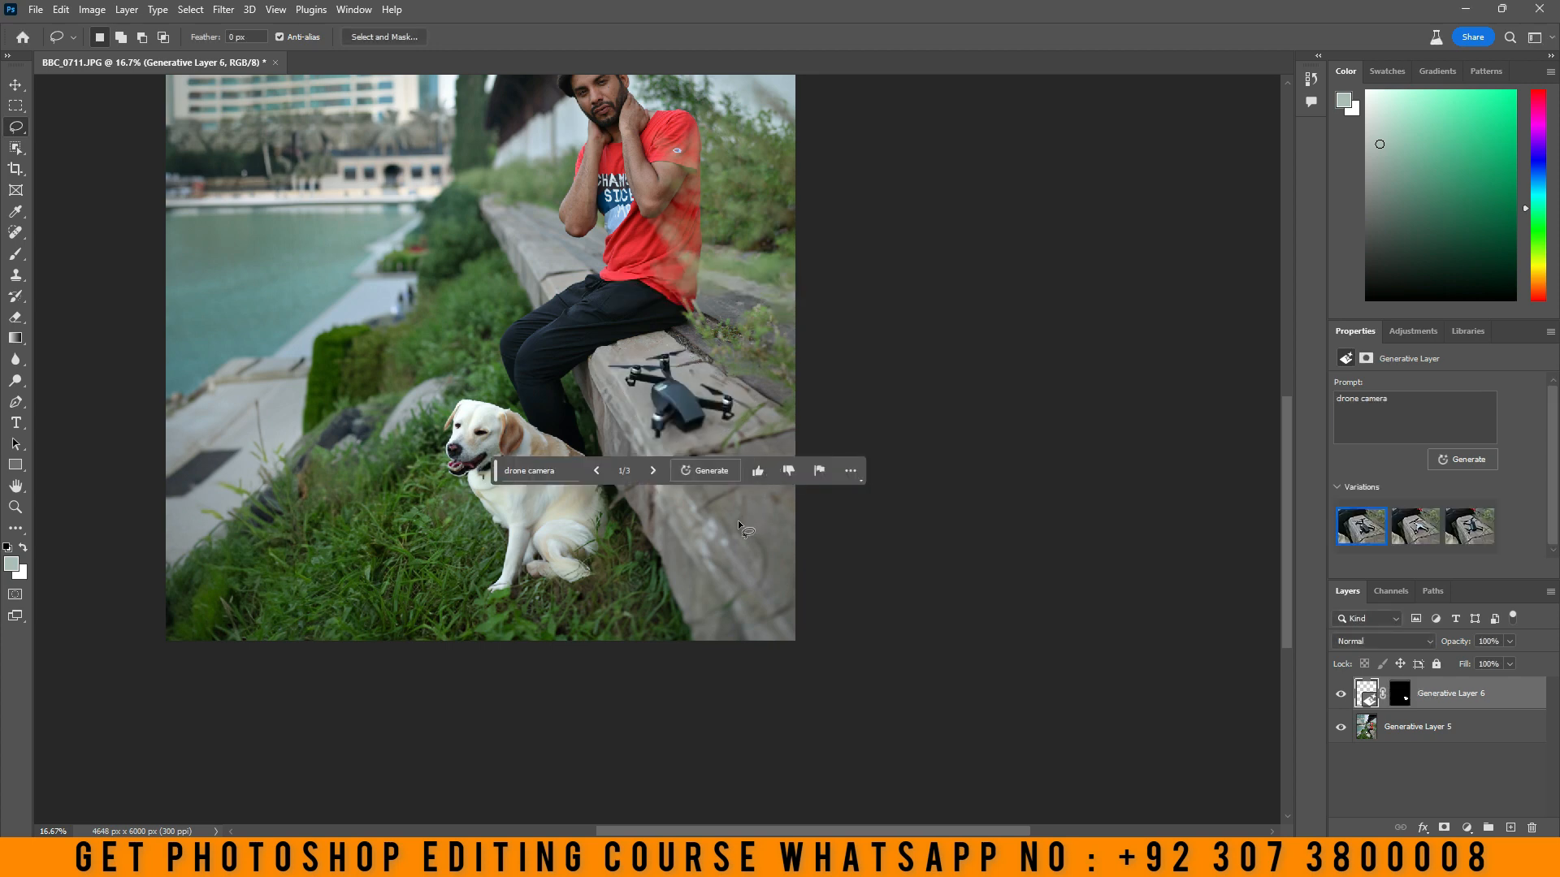
- Browse the generated drones, keep the first variation, and combine it with the photo using Merge Visible
left_click(653, 470)
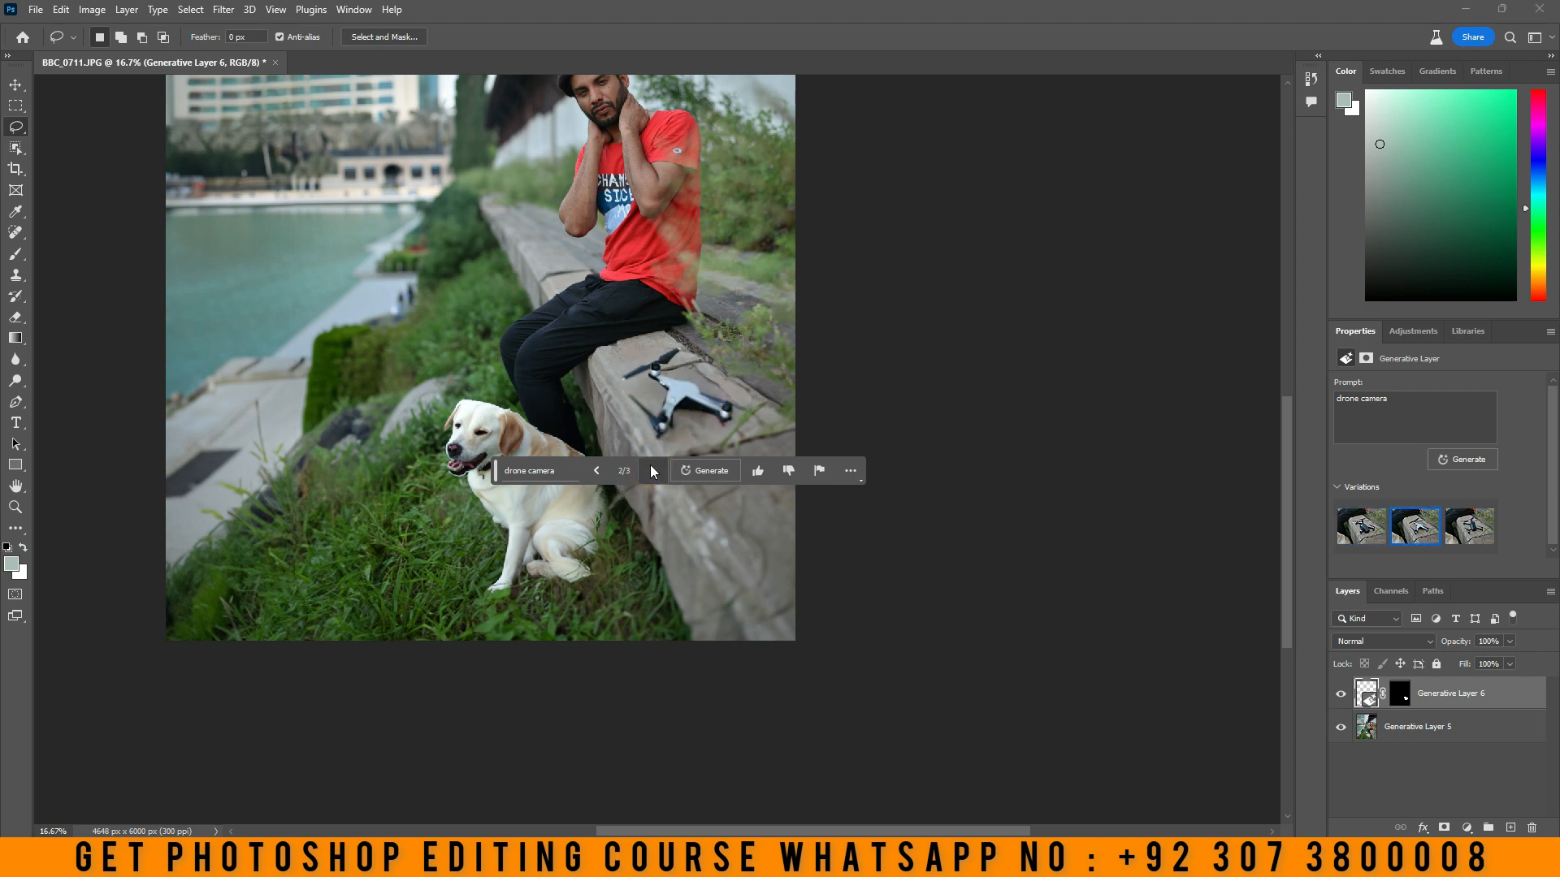
left_click(652, 470)
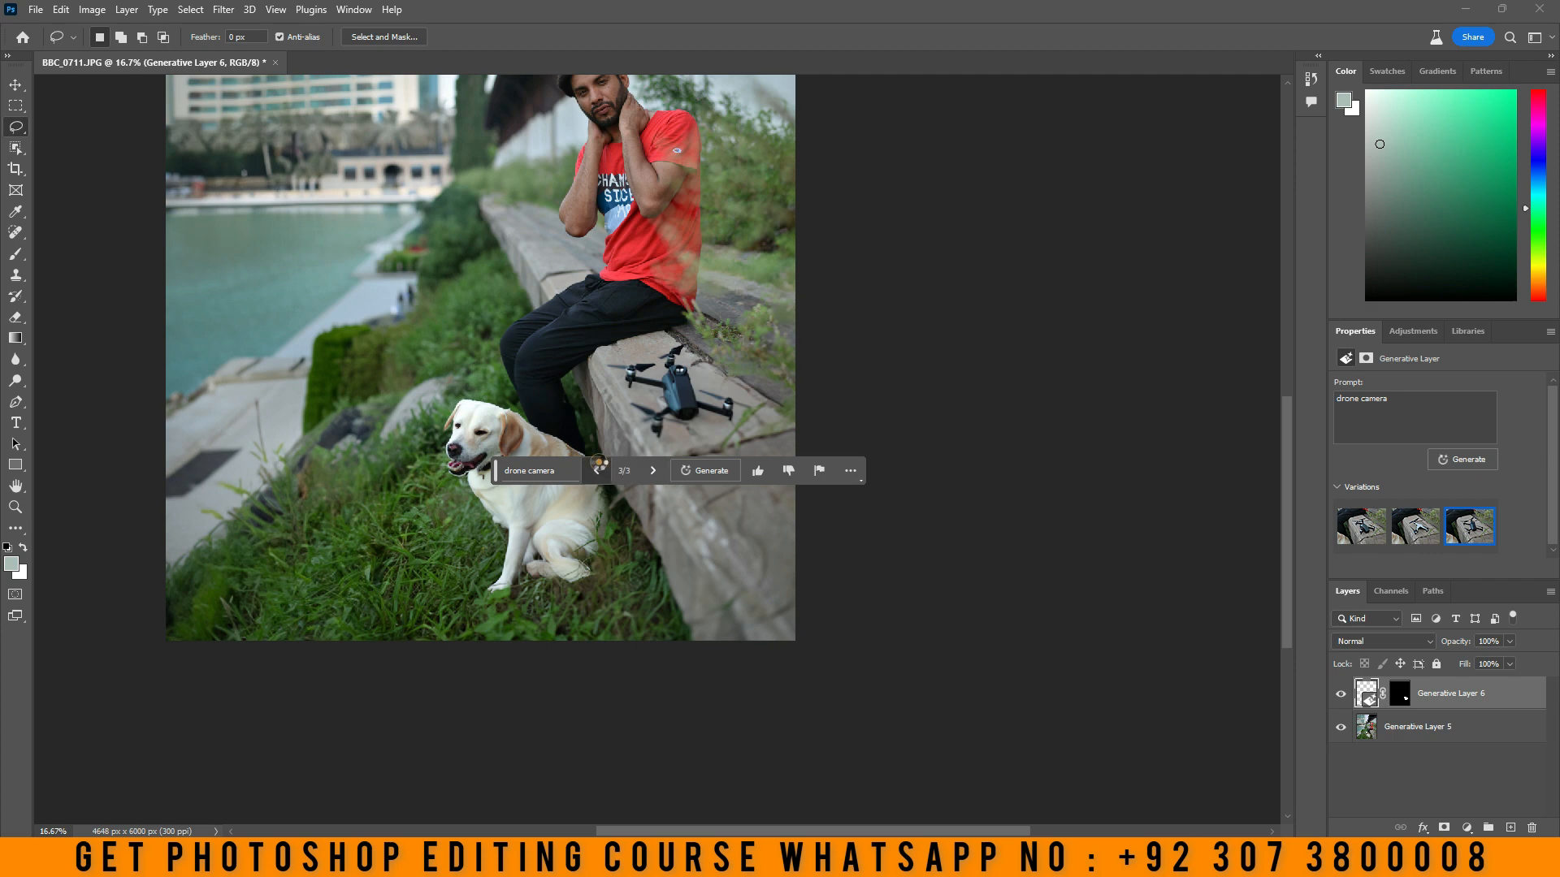
left_click(597, 471)
left_click(600, 470)
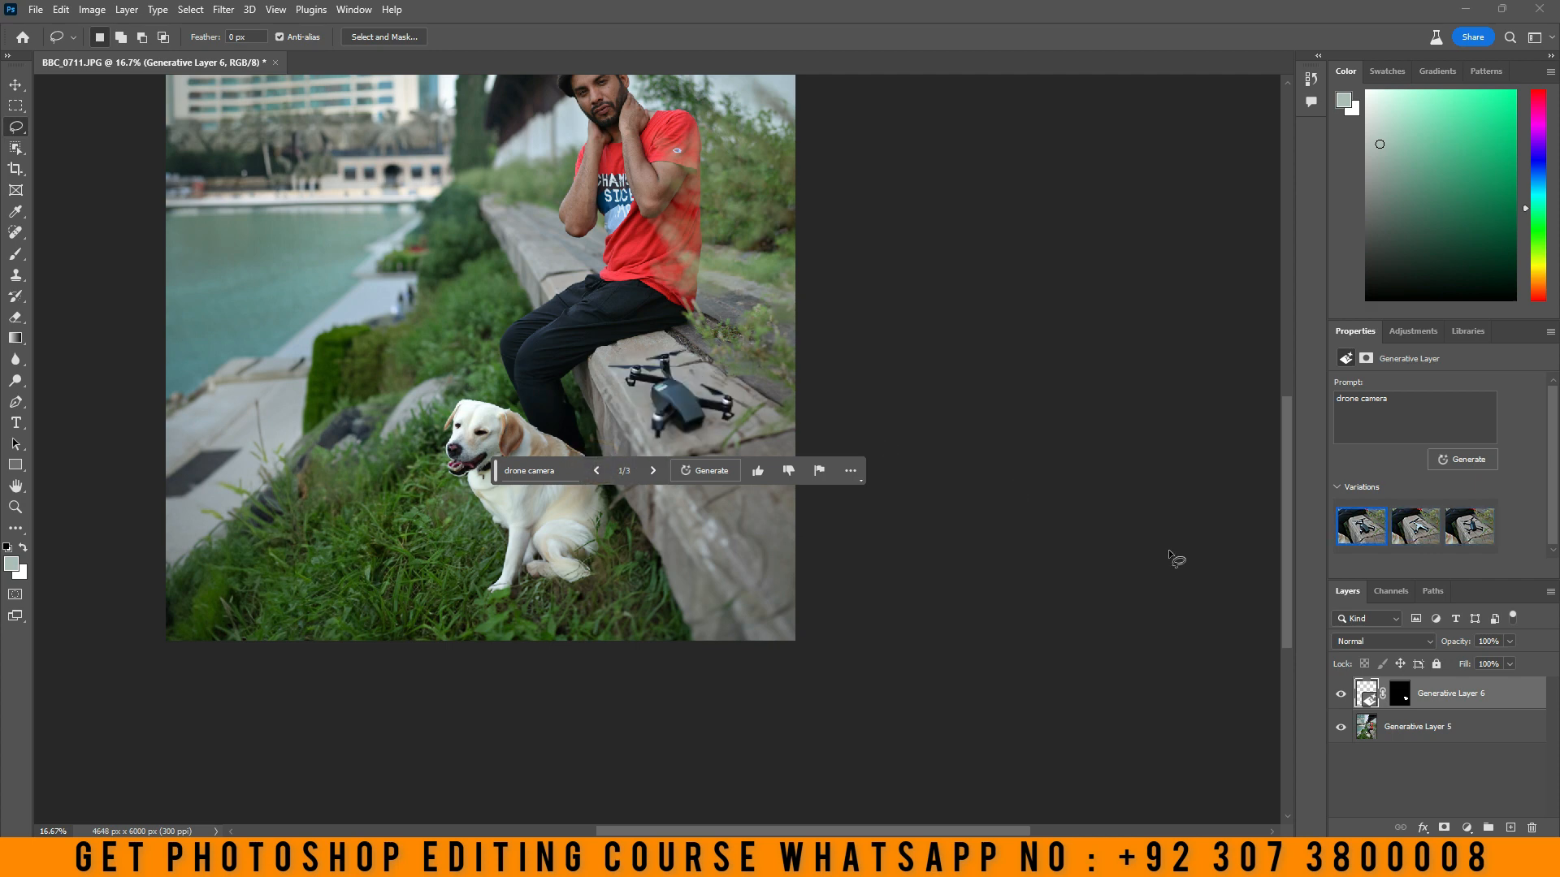
right_click(1448, 702)
left_click(1441, 553)
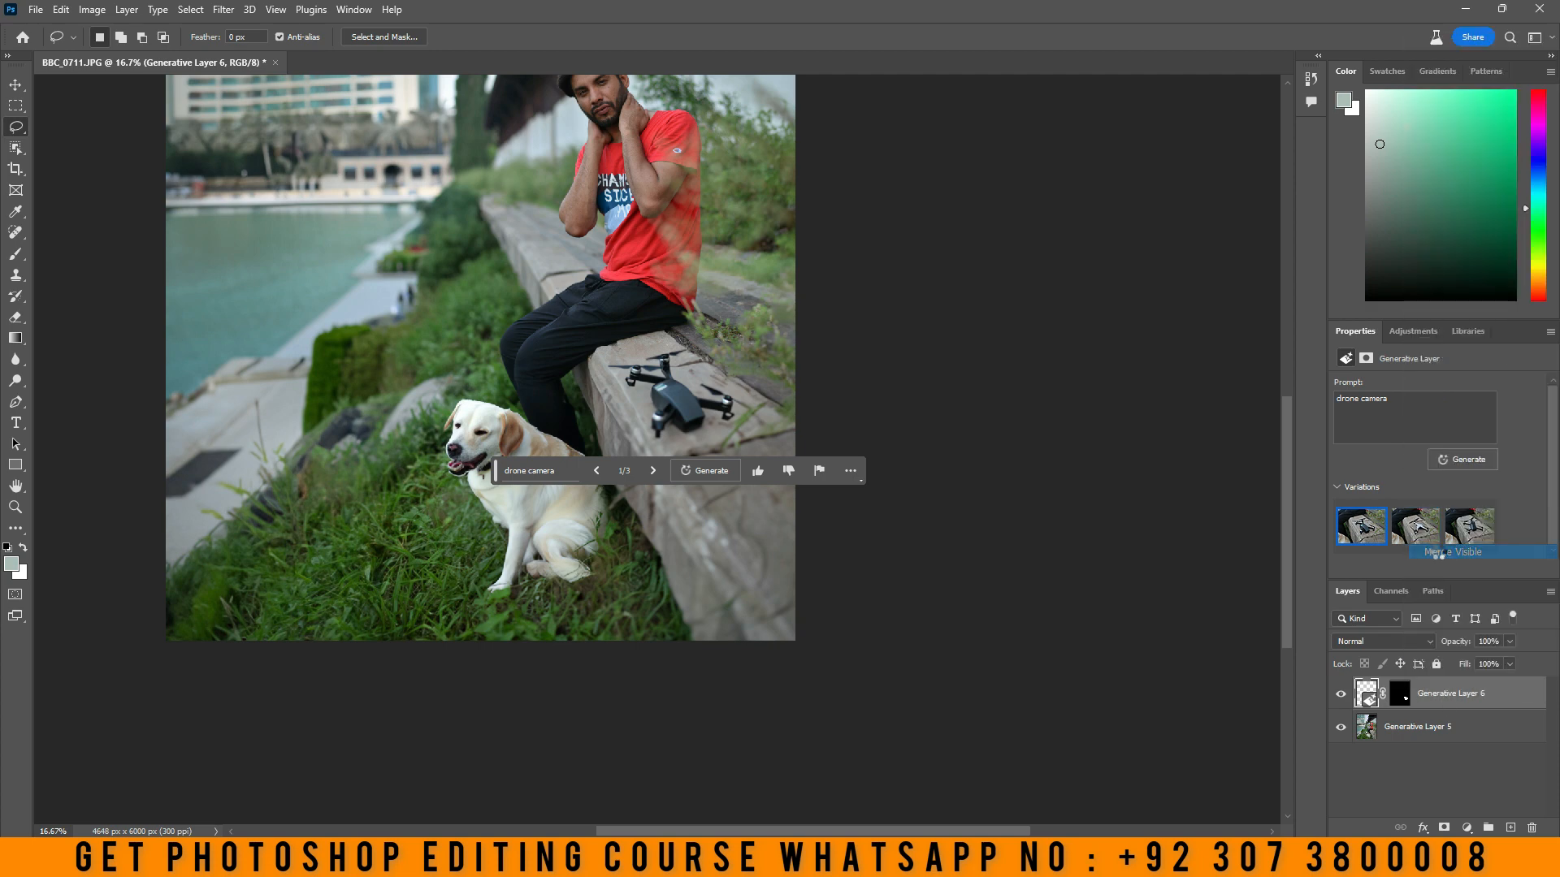
- Examine the merged photo with the dog and drone as a whole and closer up around the man
scroll(606, 467, "up", 5)
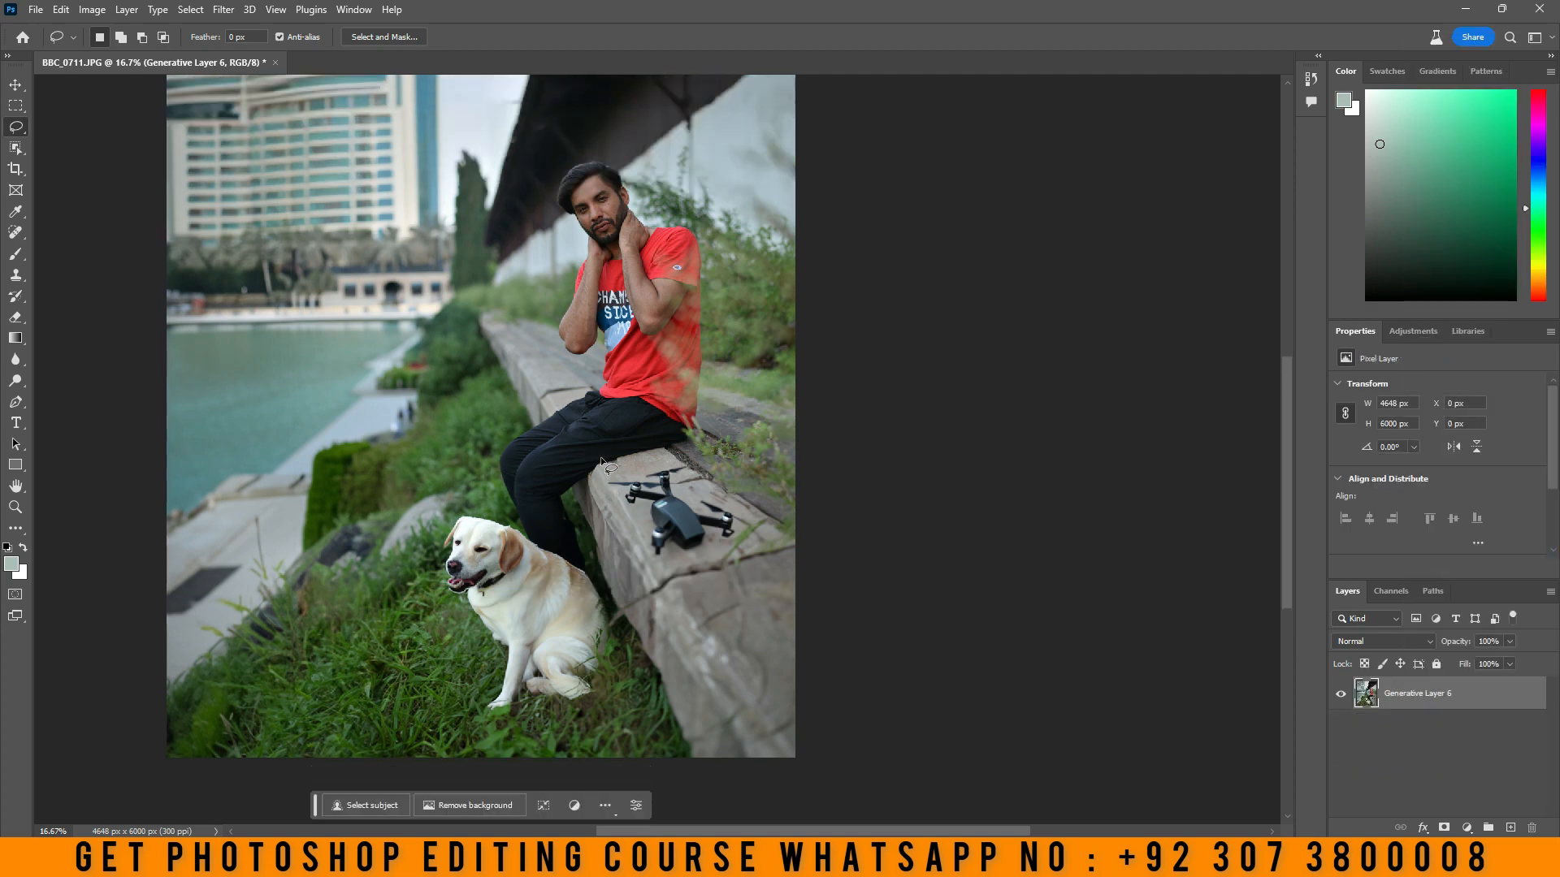
left_click(16, 507)
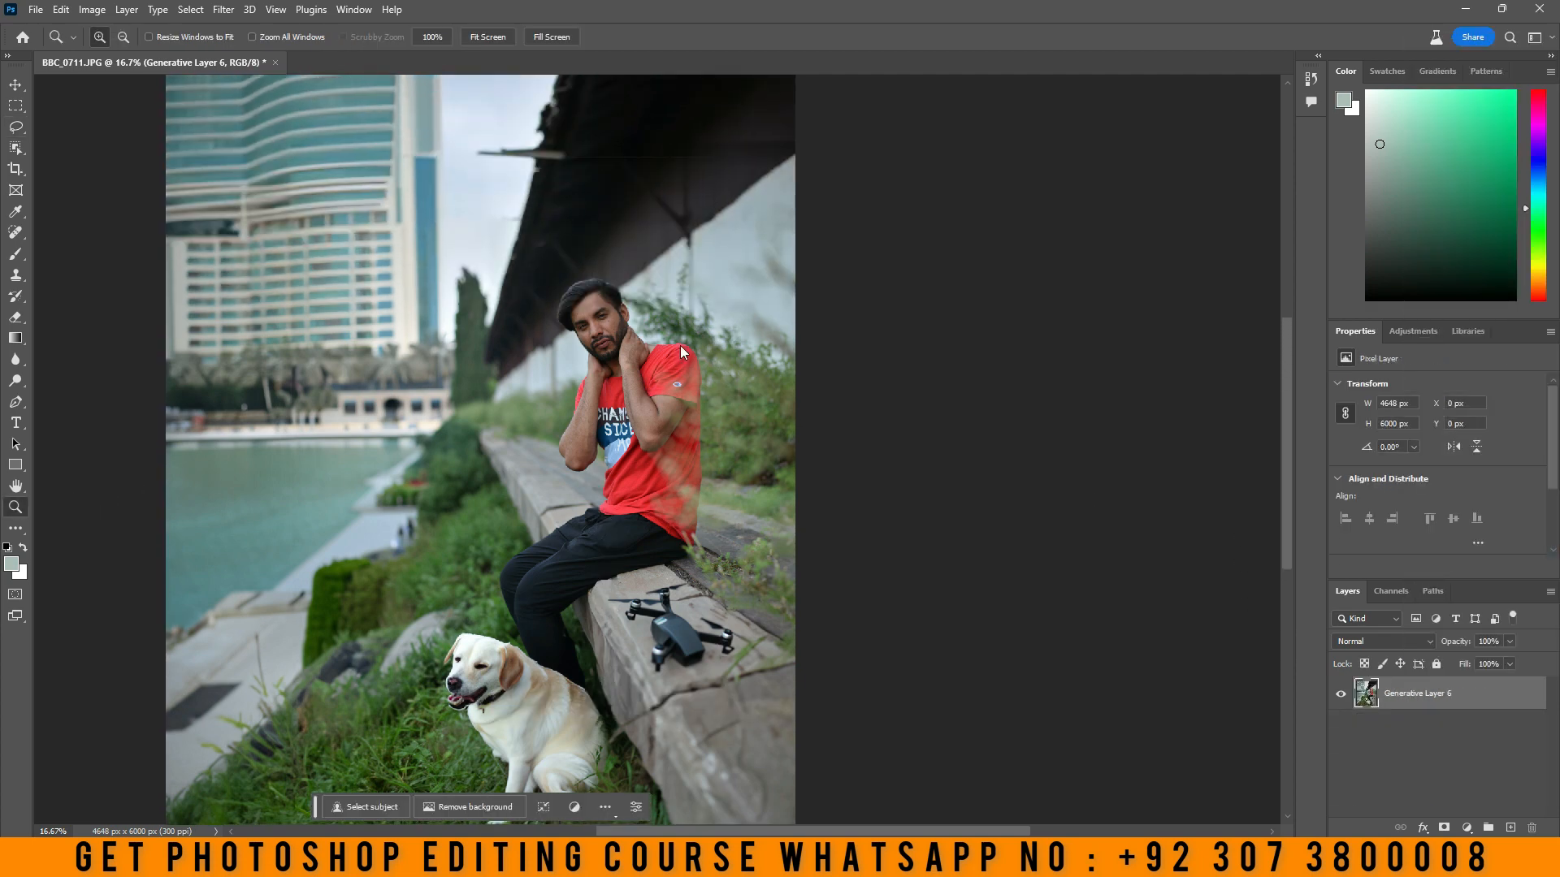
right_click(686, 348)
left_click(695, 352)
right_click(832, 408)
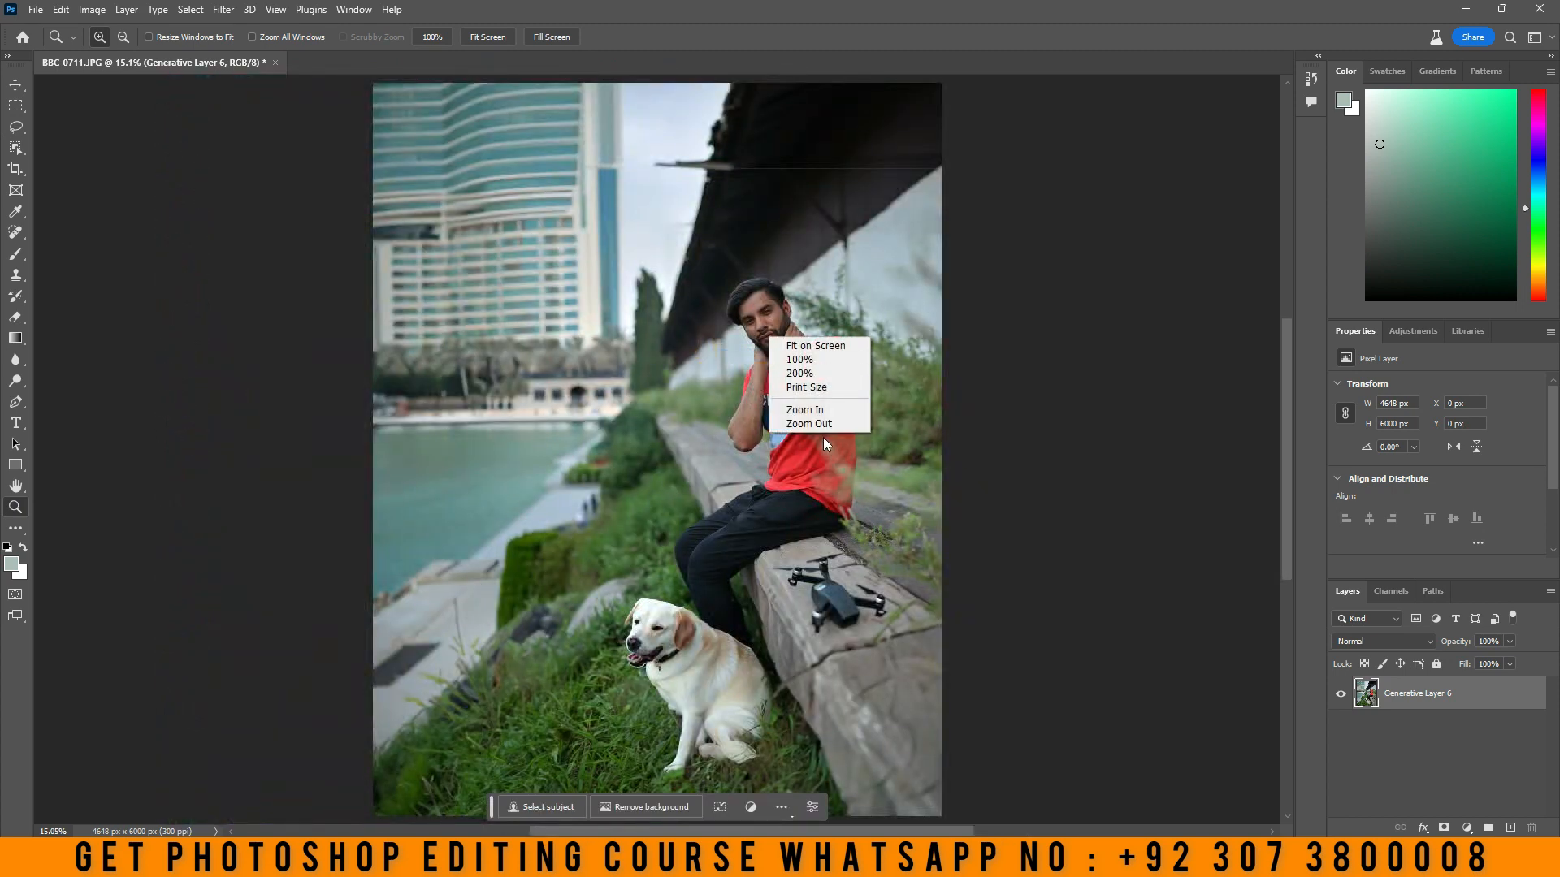
left_click(827, 422)
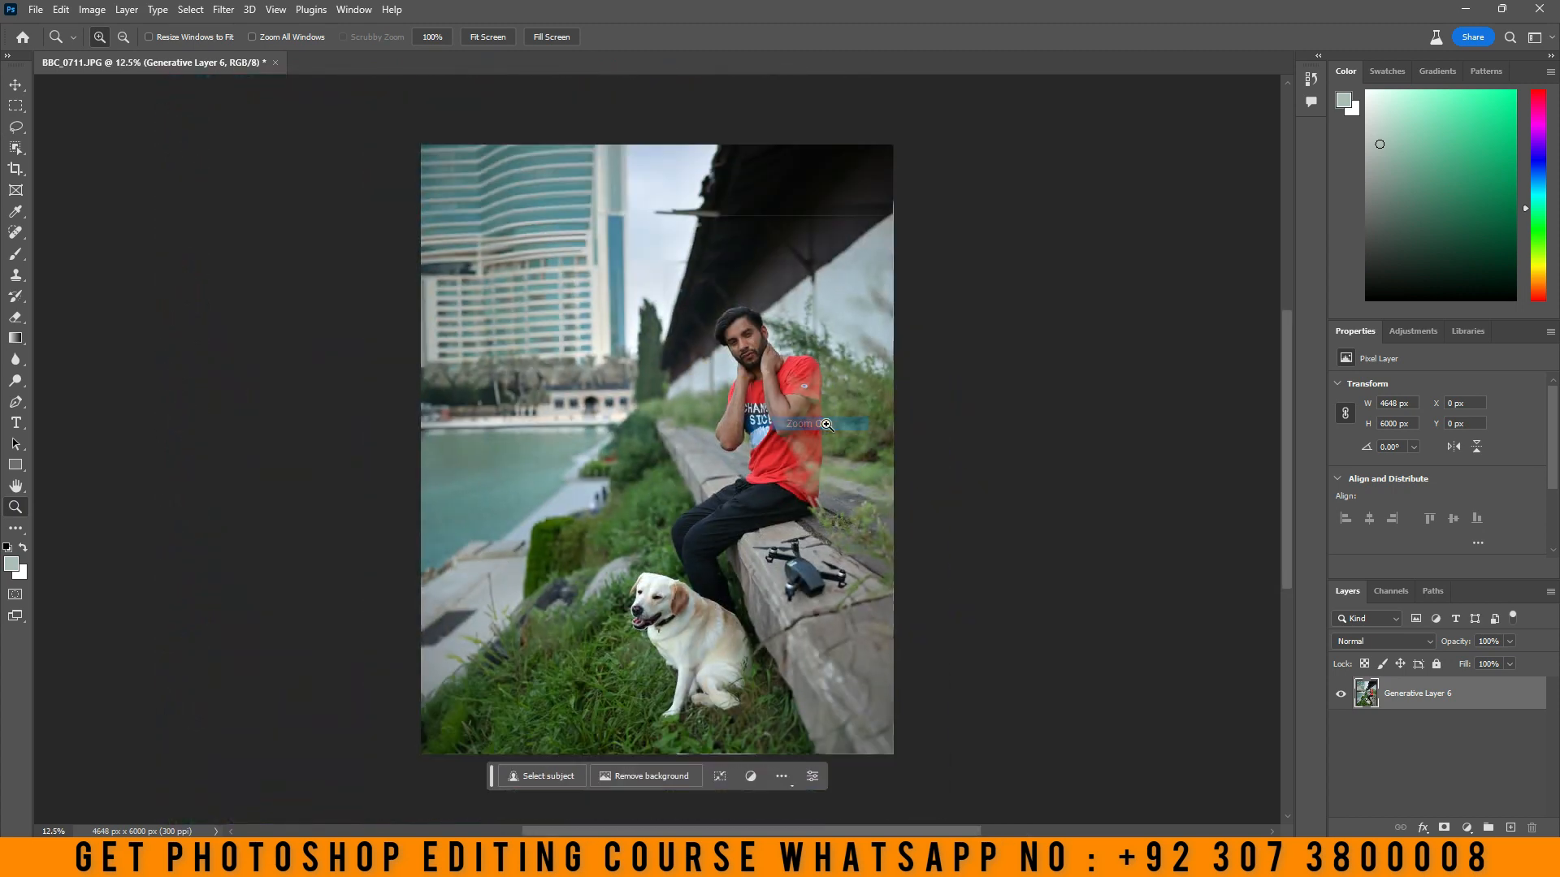
left_click(762, 351)
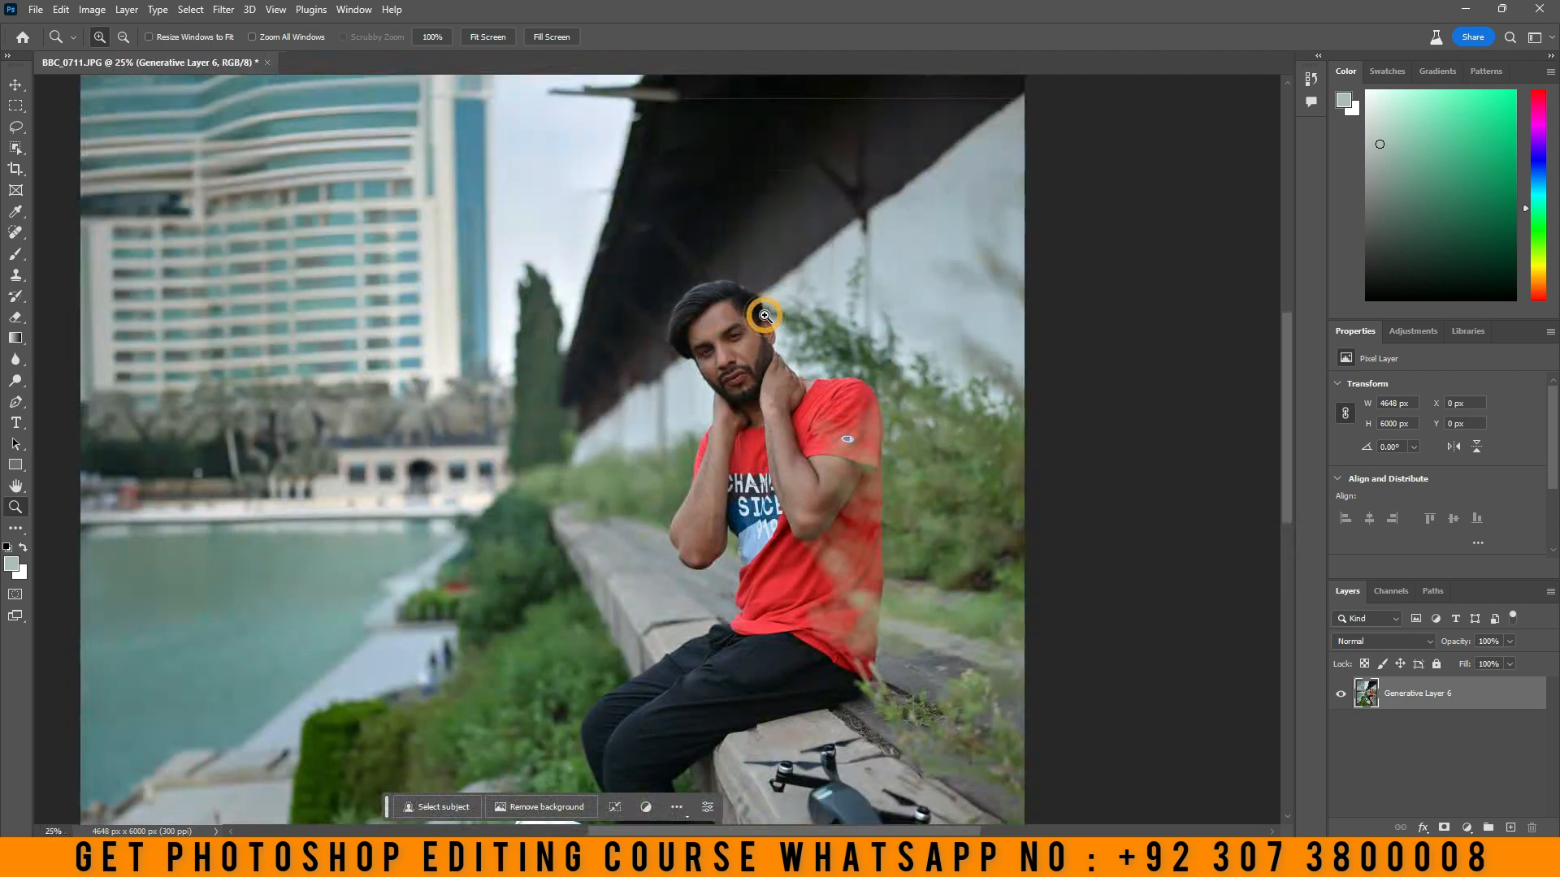
- Open the photo in the Camera Raw Filter, apply the Auto tone settings, and raise Exposure to +0.35
left_click(224, 9)
left_click(267, 133)
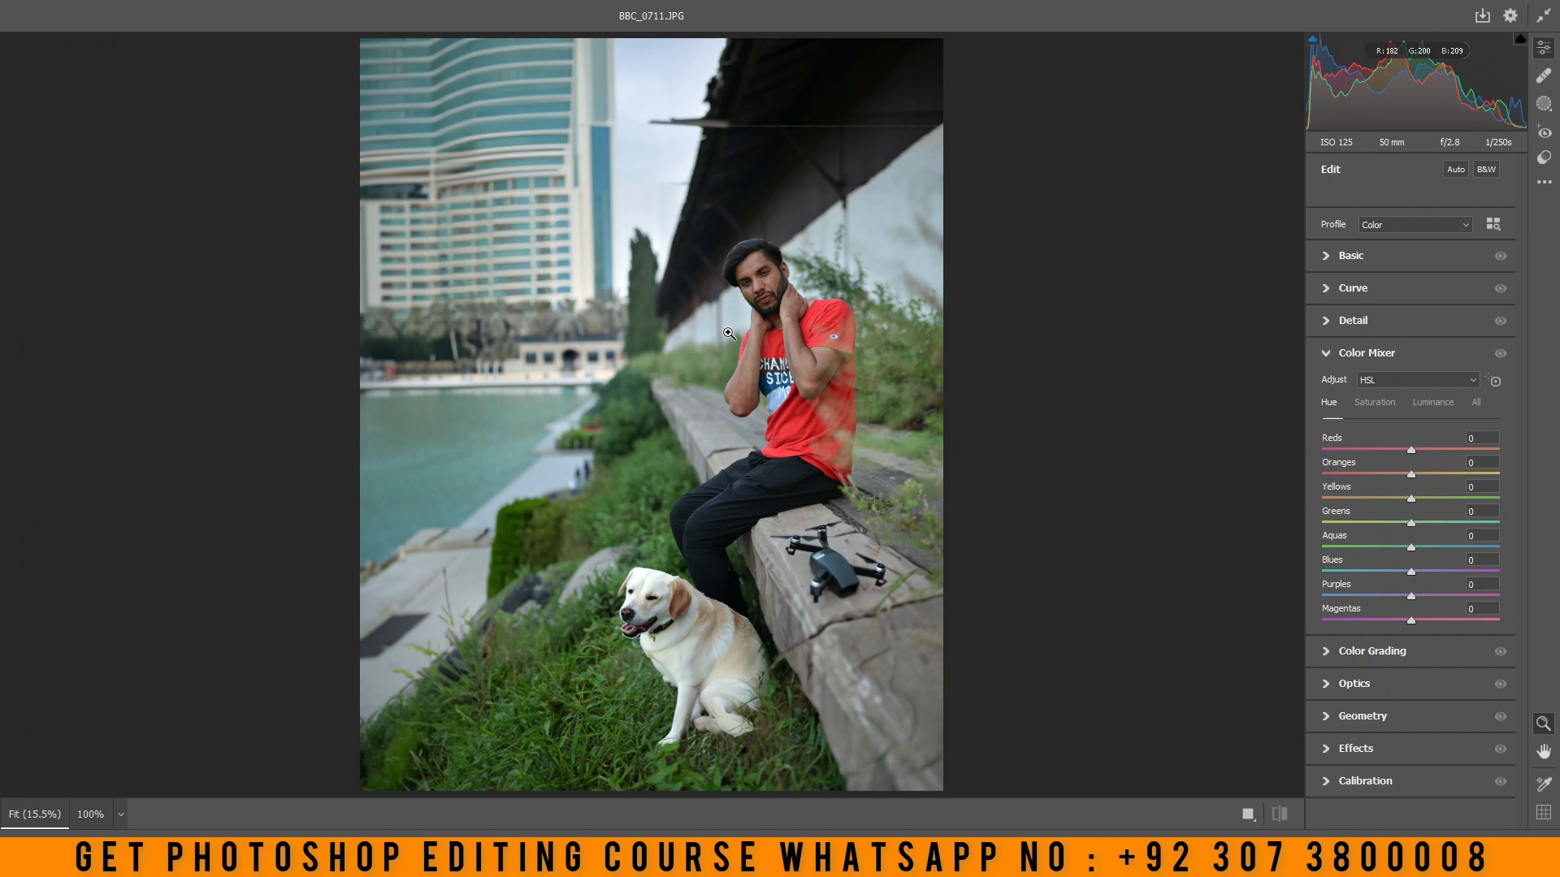
left_click(1345, 254)
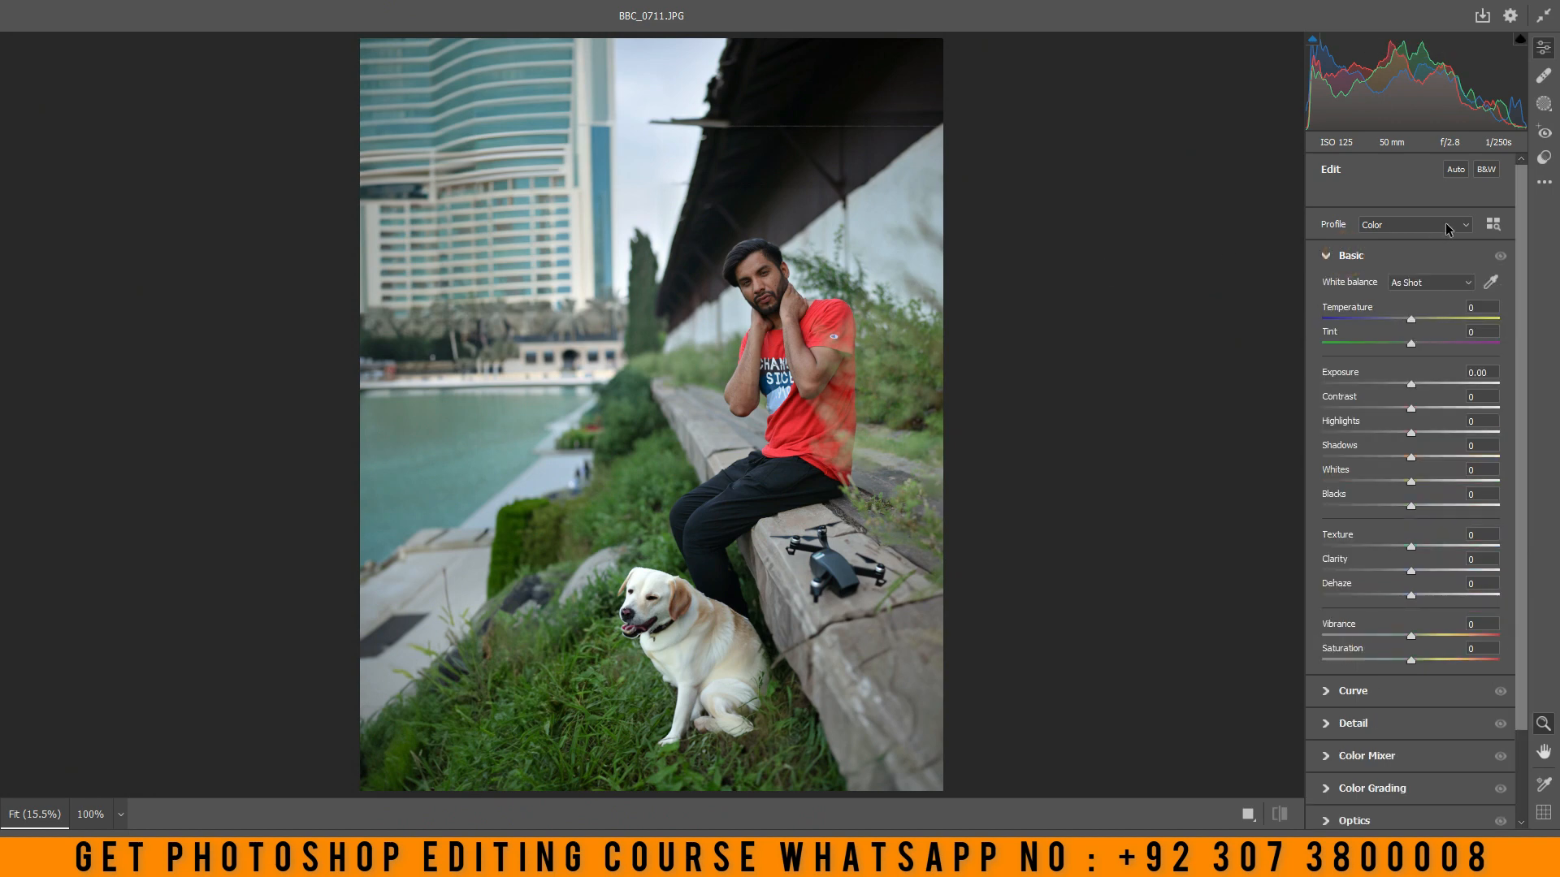
left_click(1459, 172)
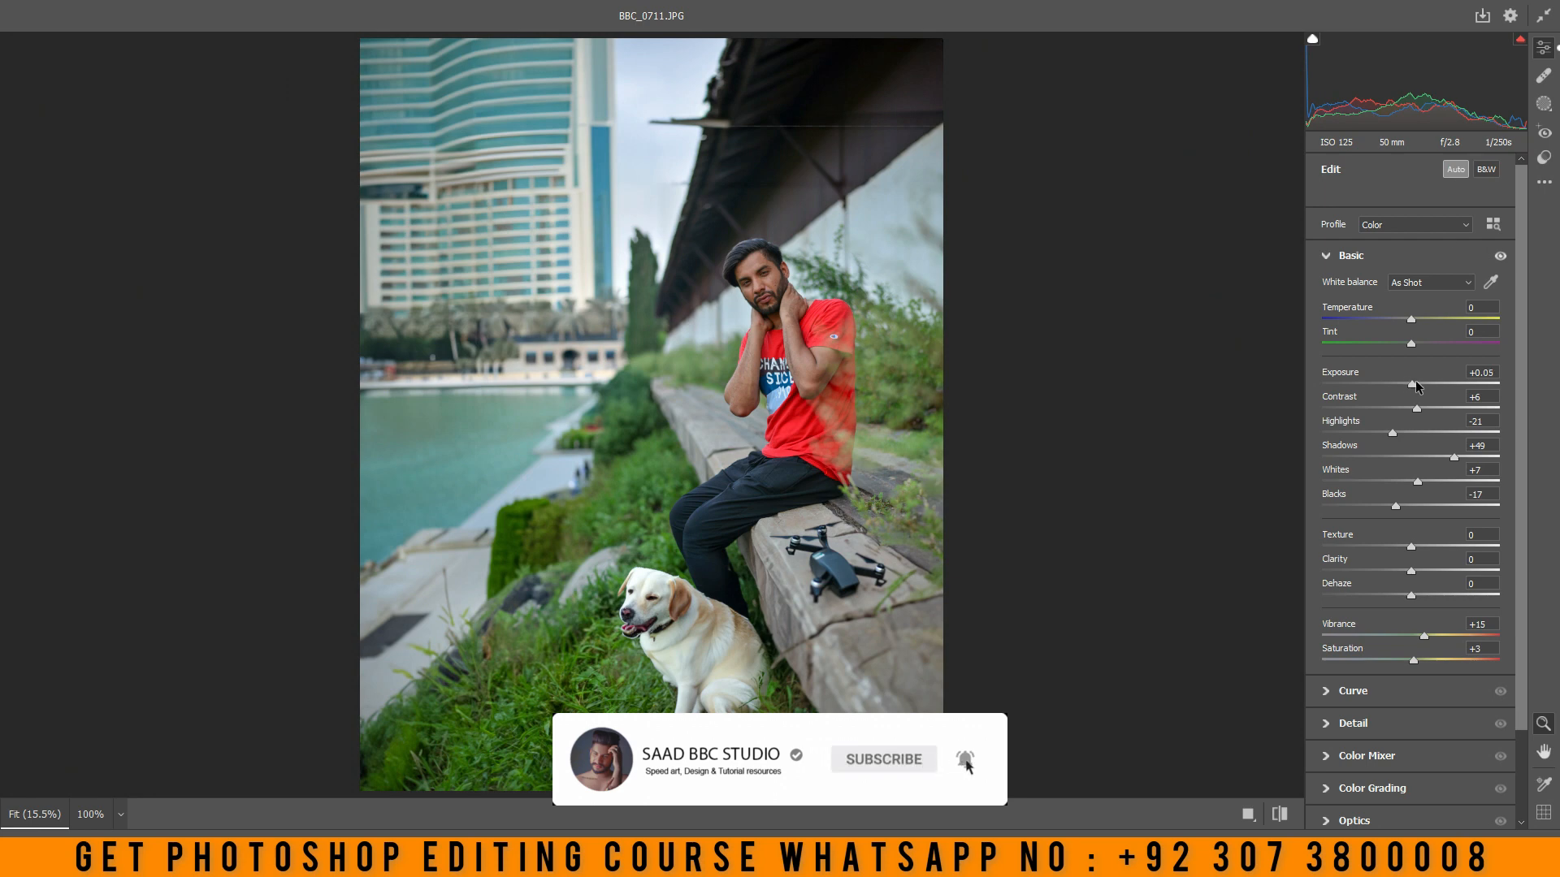
left_click_drag(1412, 384, 1420, 385)
- Raise the Color Mixer saturation of Yellows to +21, Greens to +37 and Blues to +53
scroll(1420, 488, "down", 3)
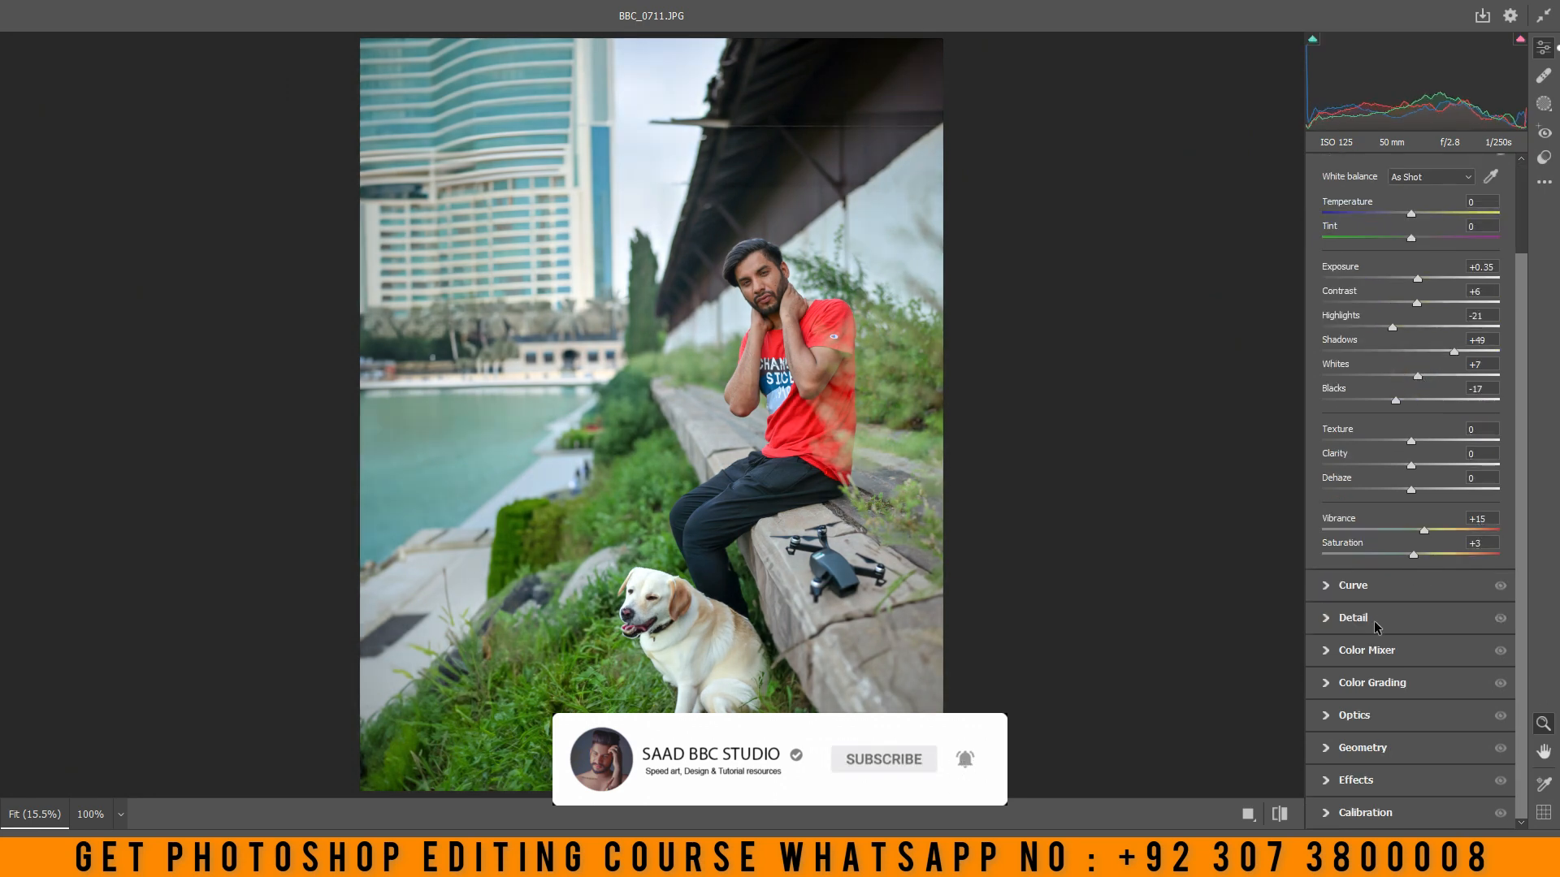
left_click(1375, 646)
left_click(1375, 402)
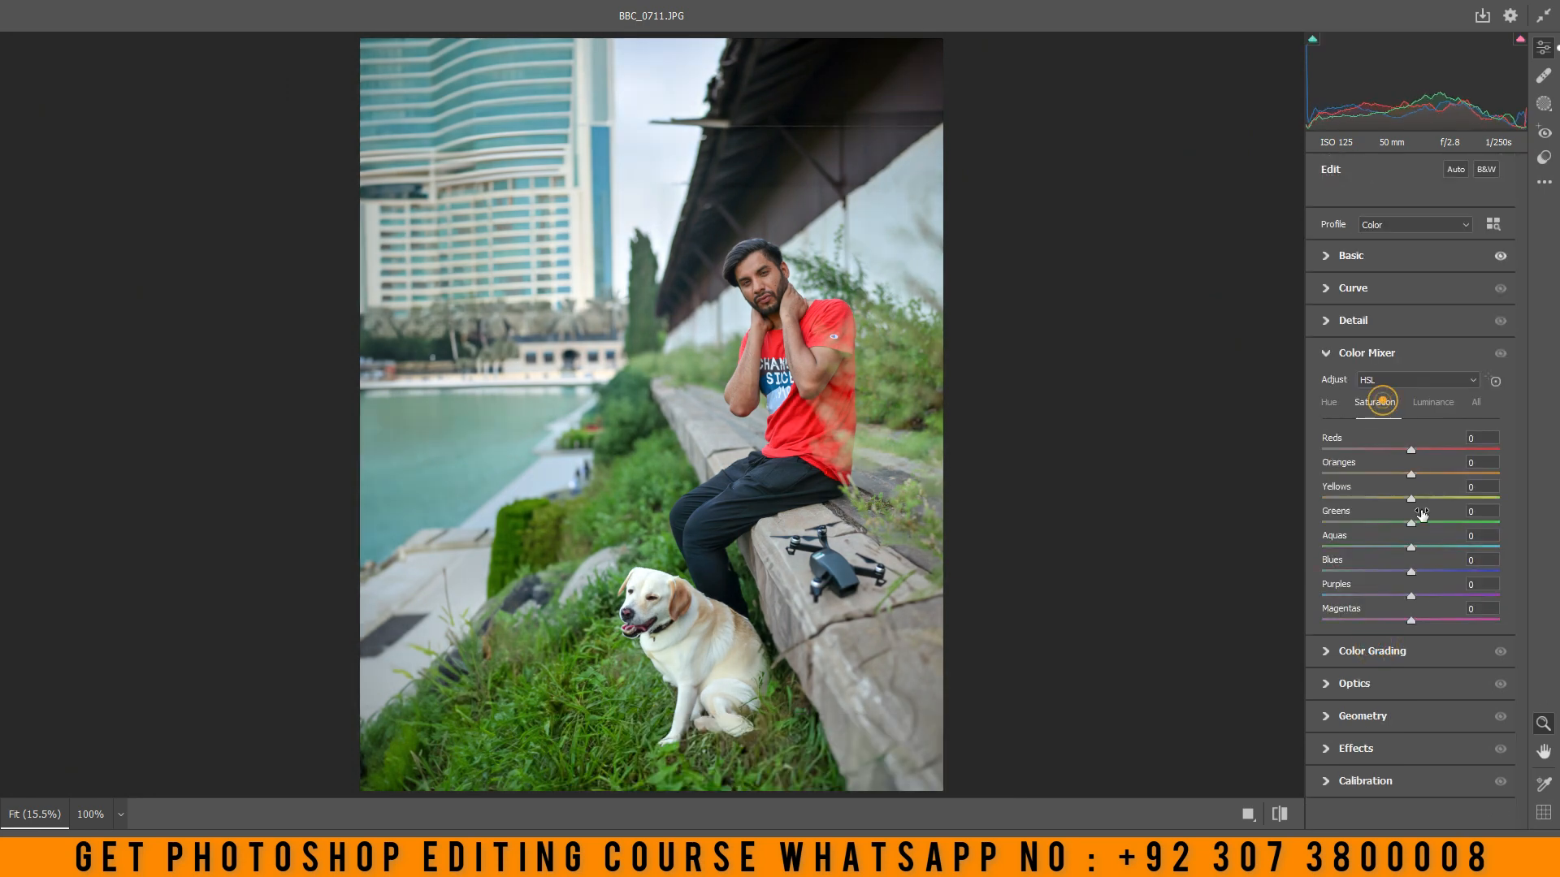
mouse_move(1429, 522)
left_mouse_down()
mouse_move(1440, 497)
mouse_move(1458, 513)
left_mouse_up()
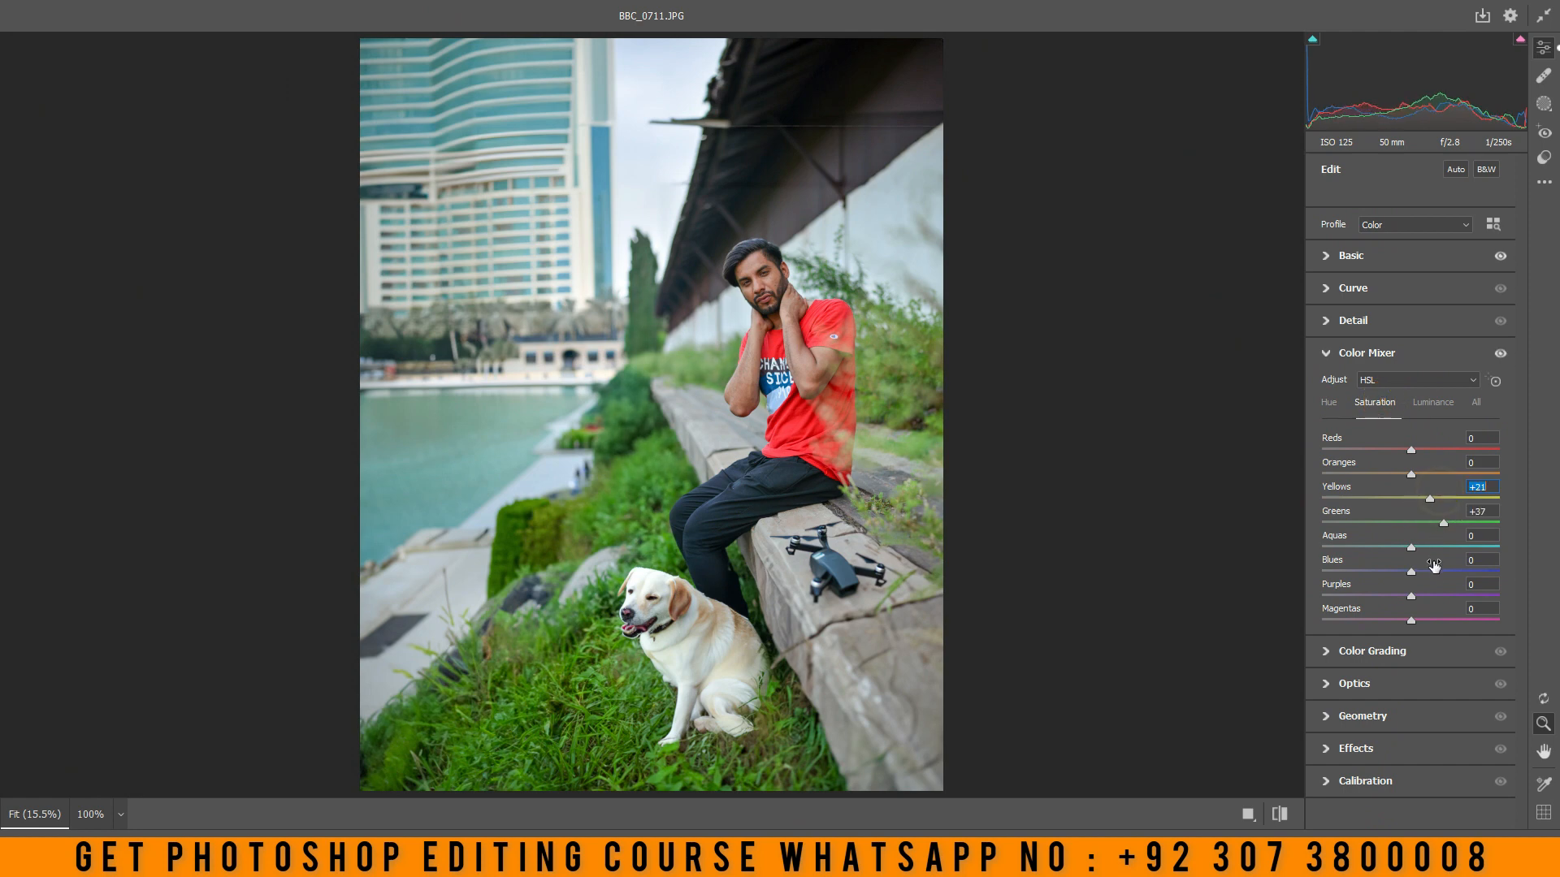
left_click_drag(1433, 566, 1465, 572)
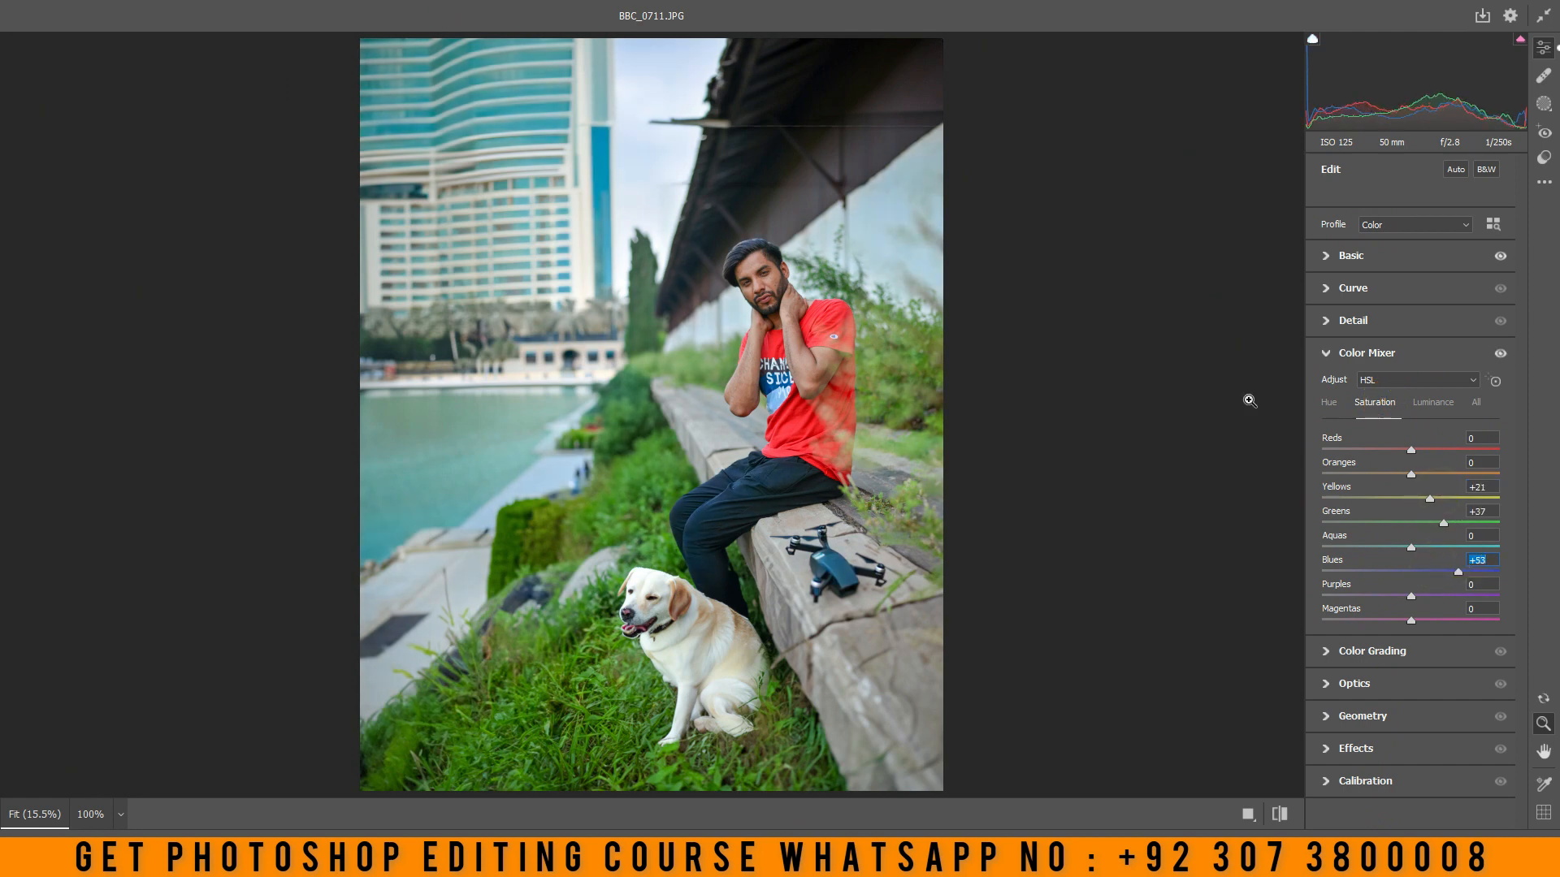
- Shift the Color Mixer hue of Greens to -70 and of Blues to about -38
left_click(1327, 403)
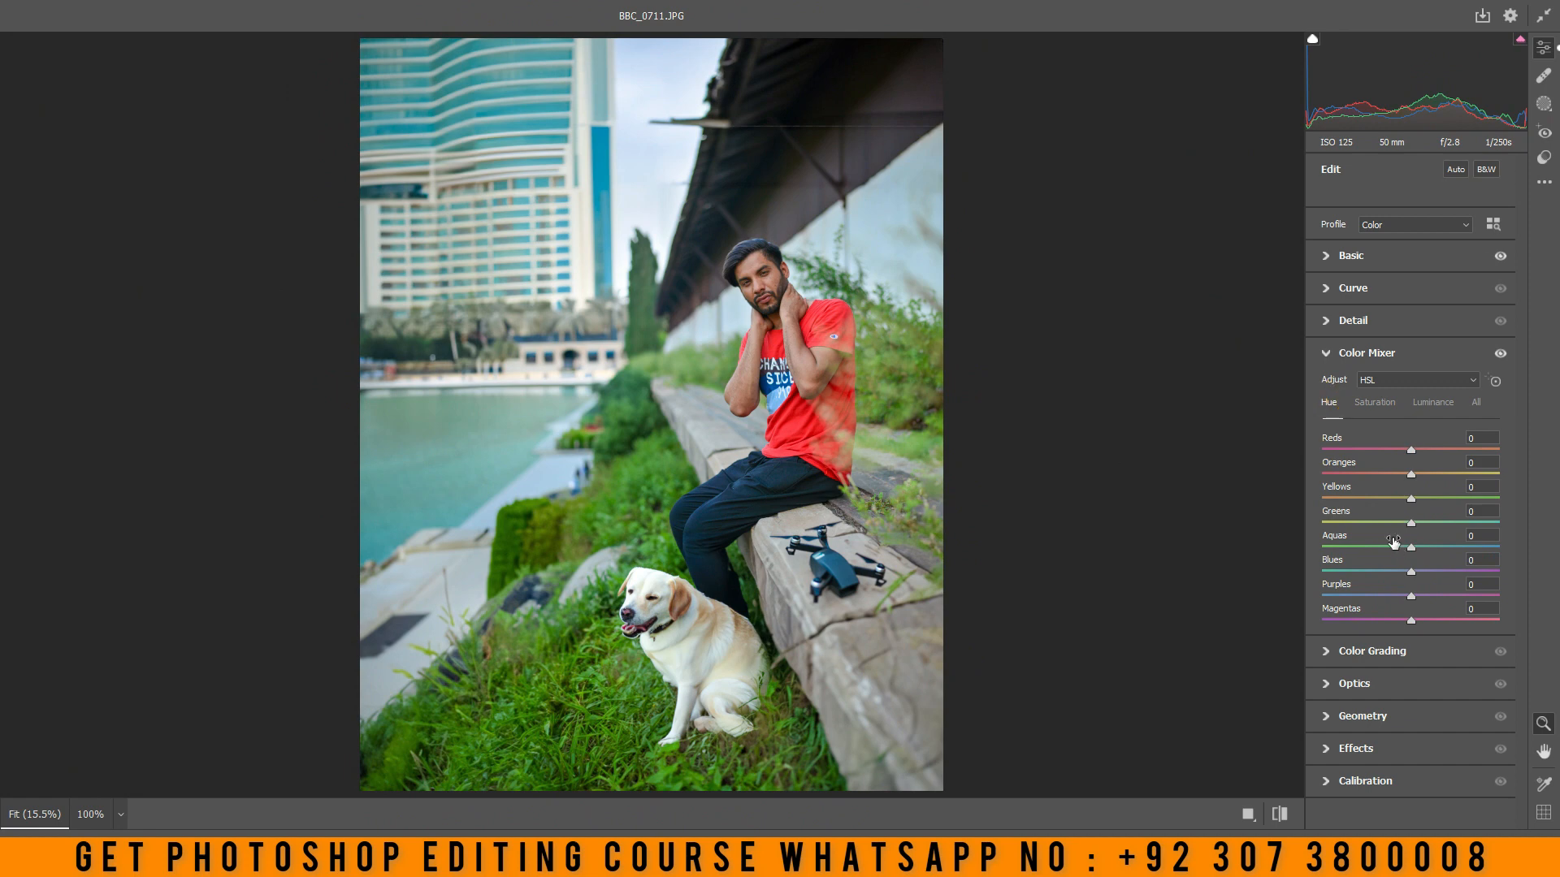
left_click_drag(1390, 528, 1349, 524)
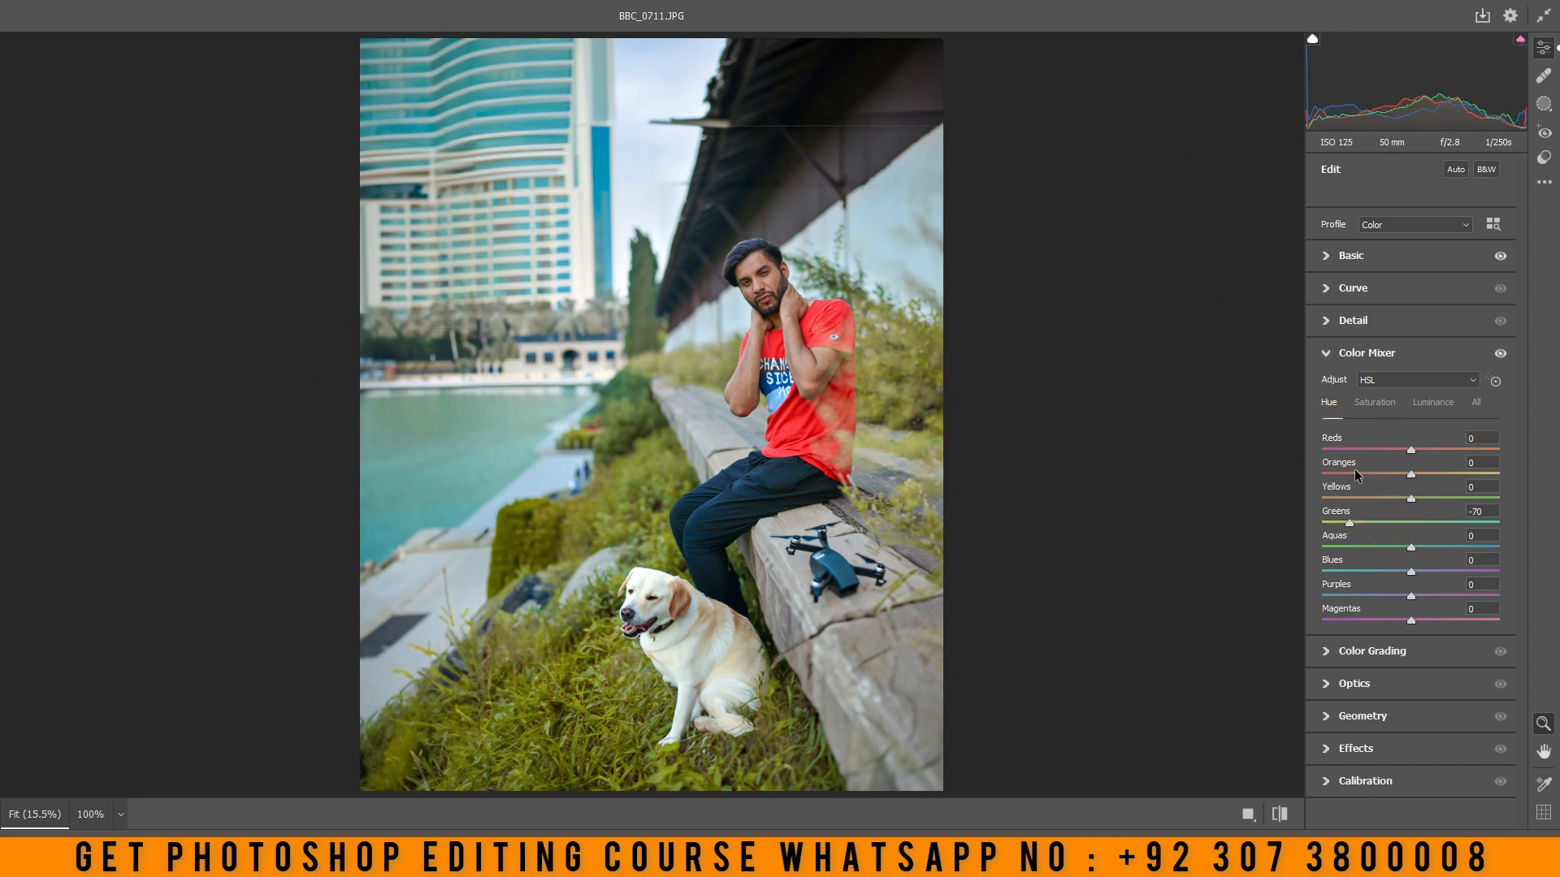
left_click(1380, 572)
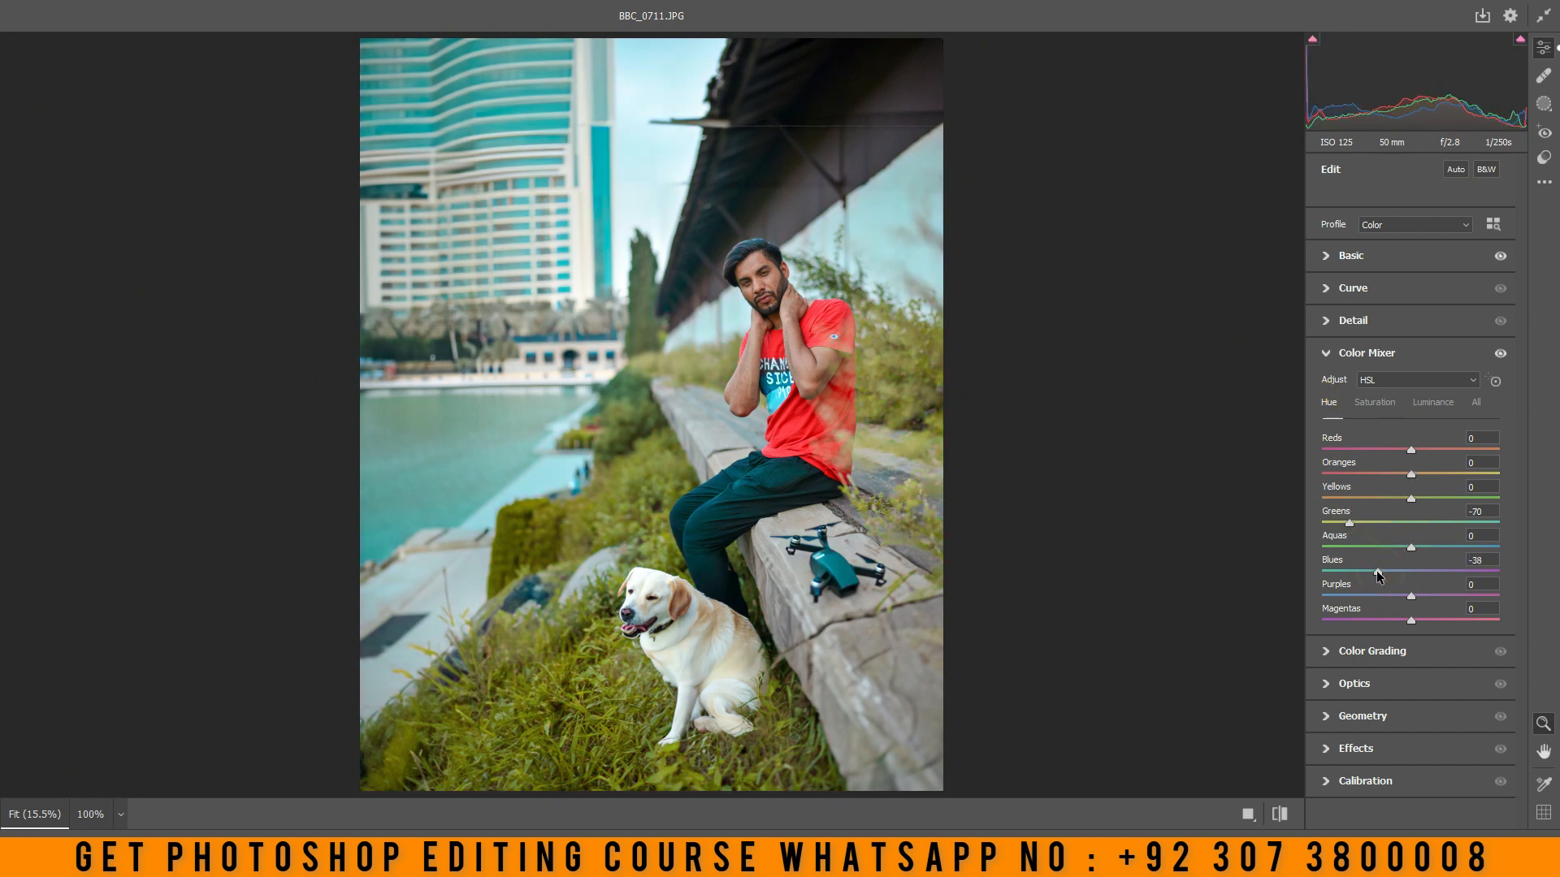
left_click(1381, 572)
- Set Vignetting to -23, slightly raise the red, green and blue primary saturation in Calibration with blue at +9, and apply the filter
left_click(1392, 746)
left_click(1391, 553)
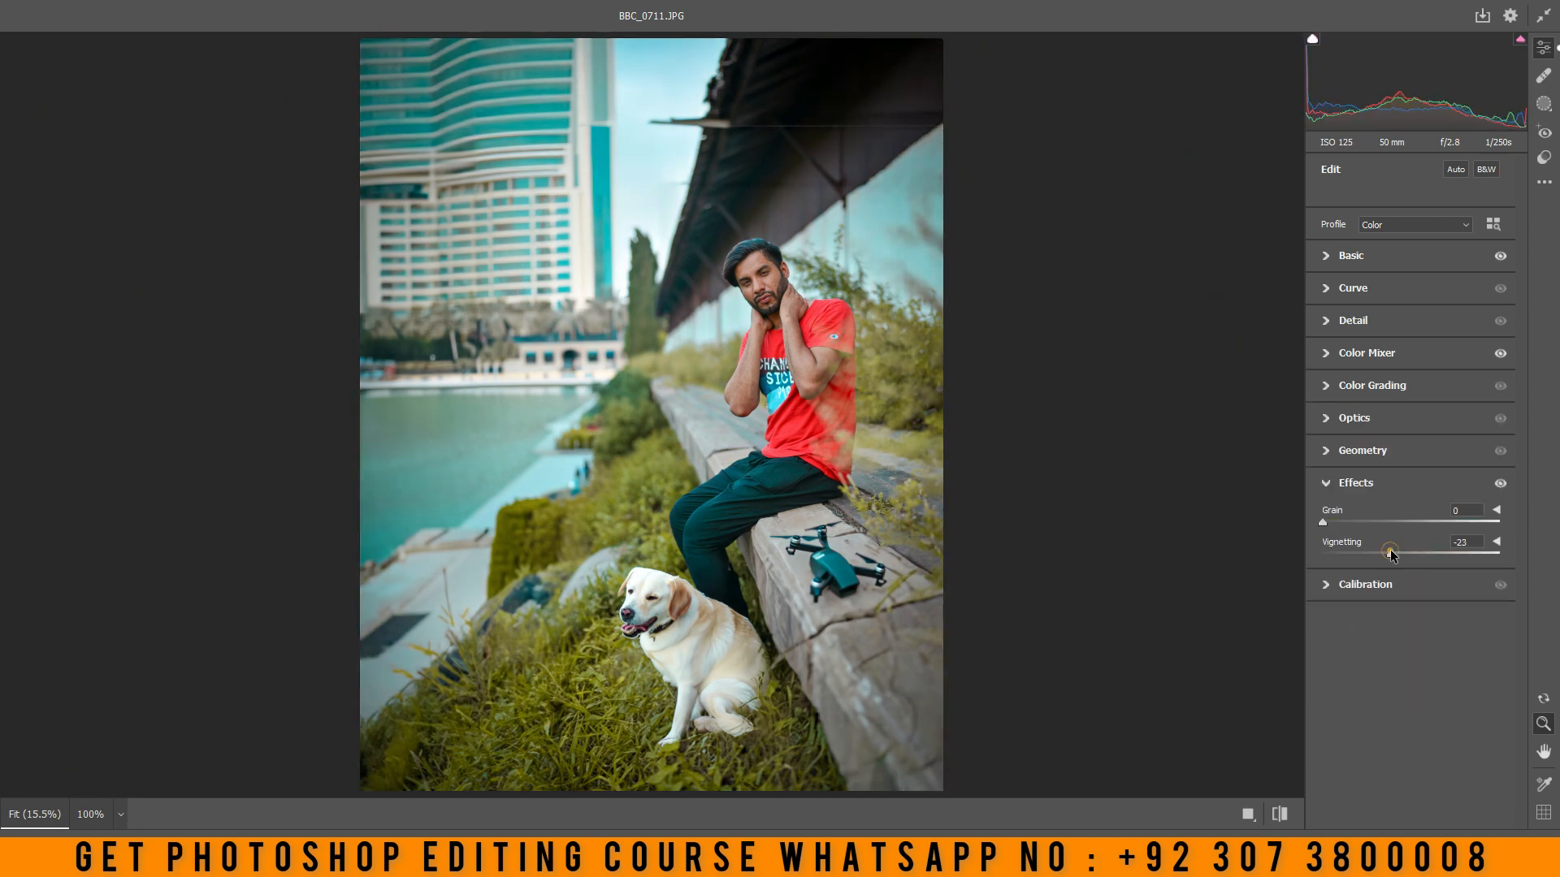
left_click(1385, 585)
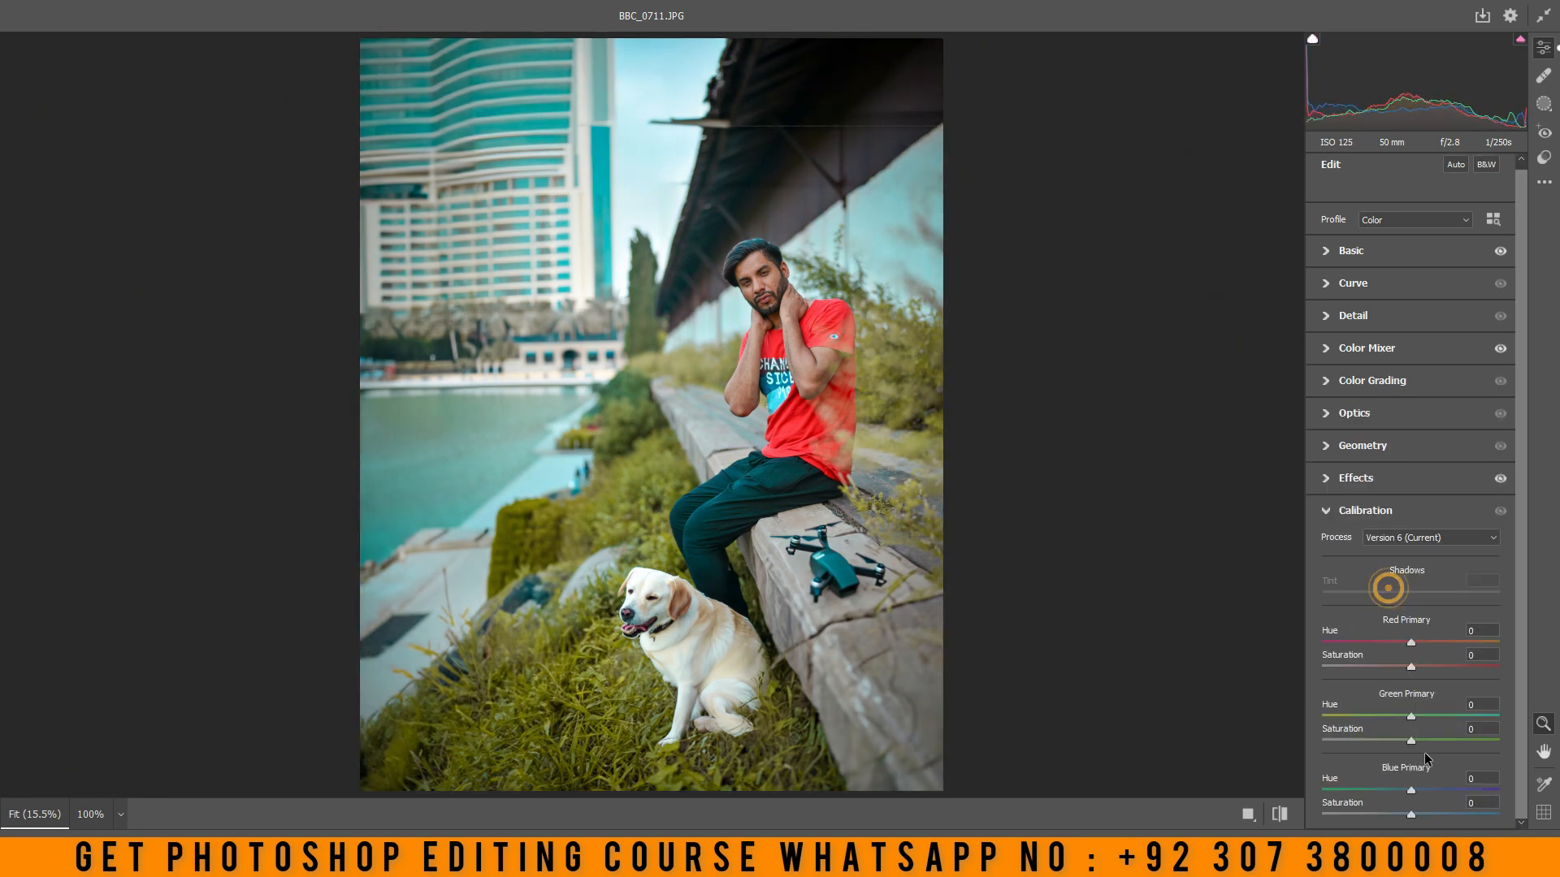
left_click(1419, 815)
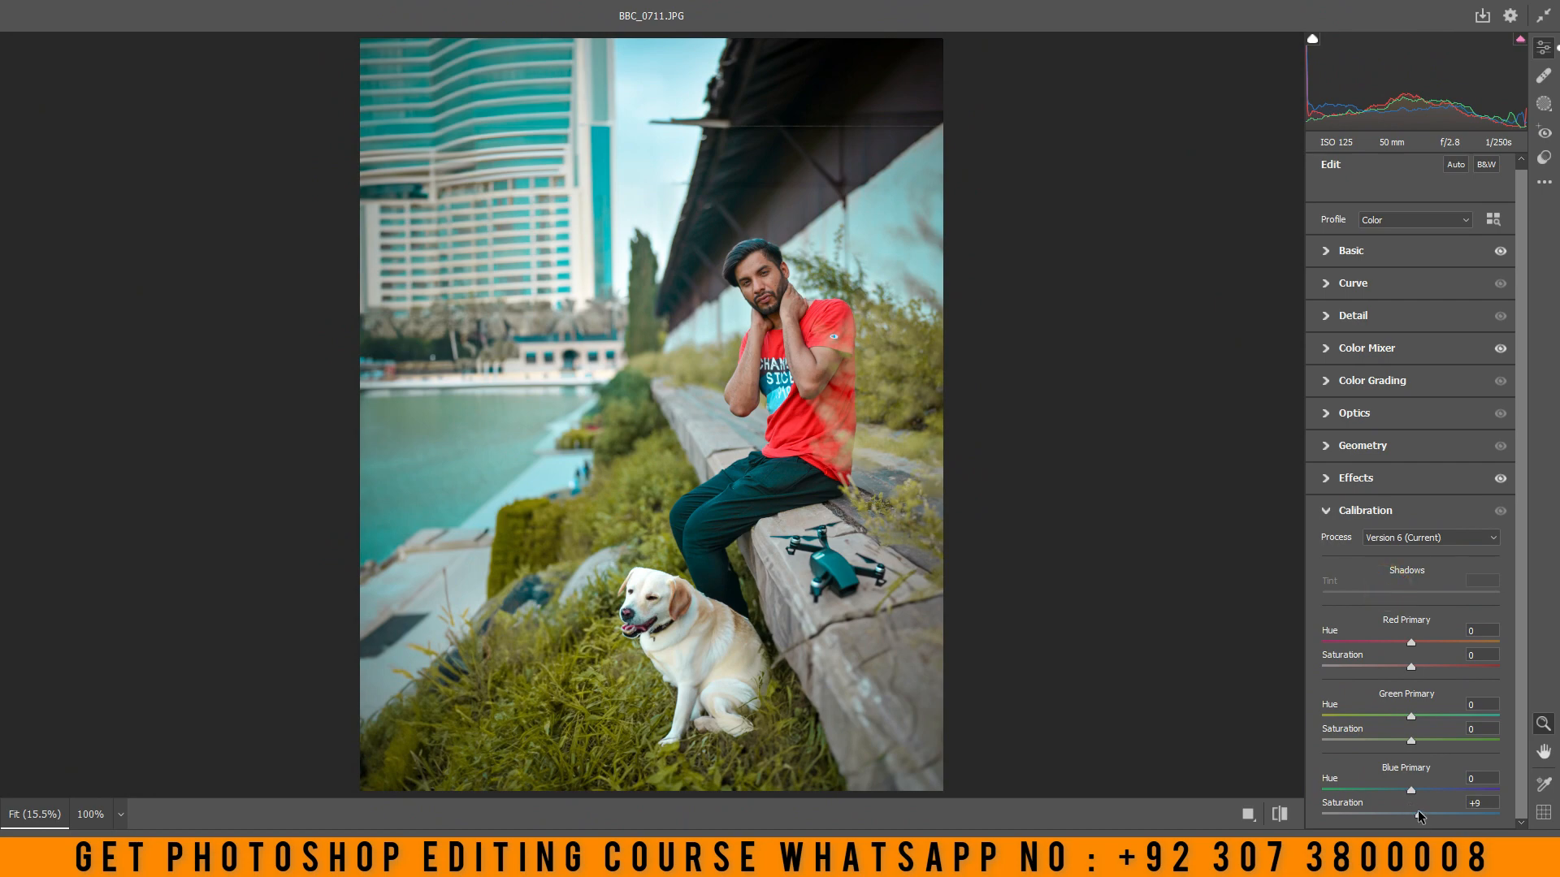
left_click(1419, 741)
left_click(1419, 667)
left_click(1524, 855)
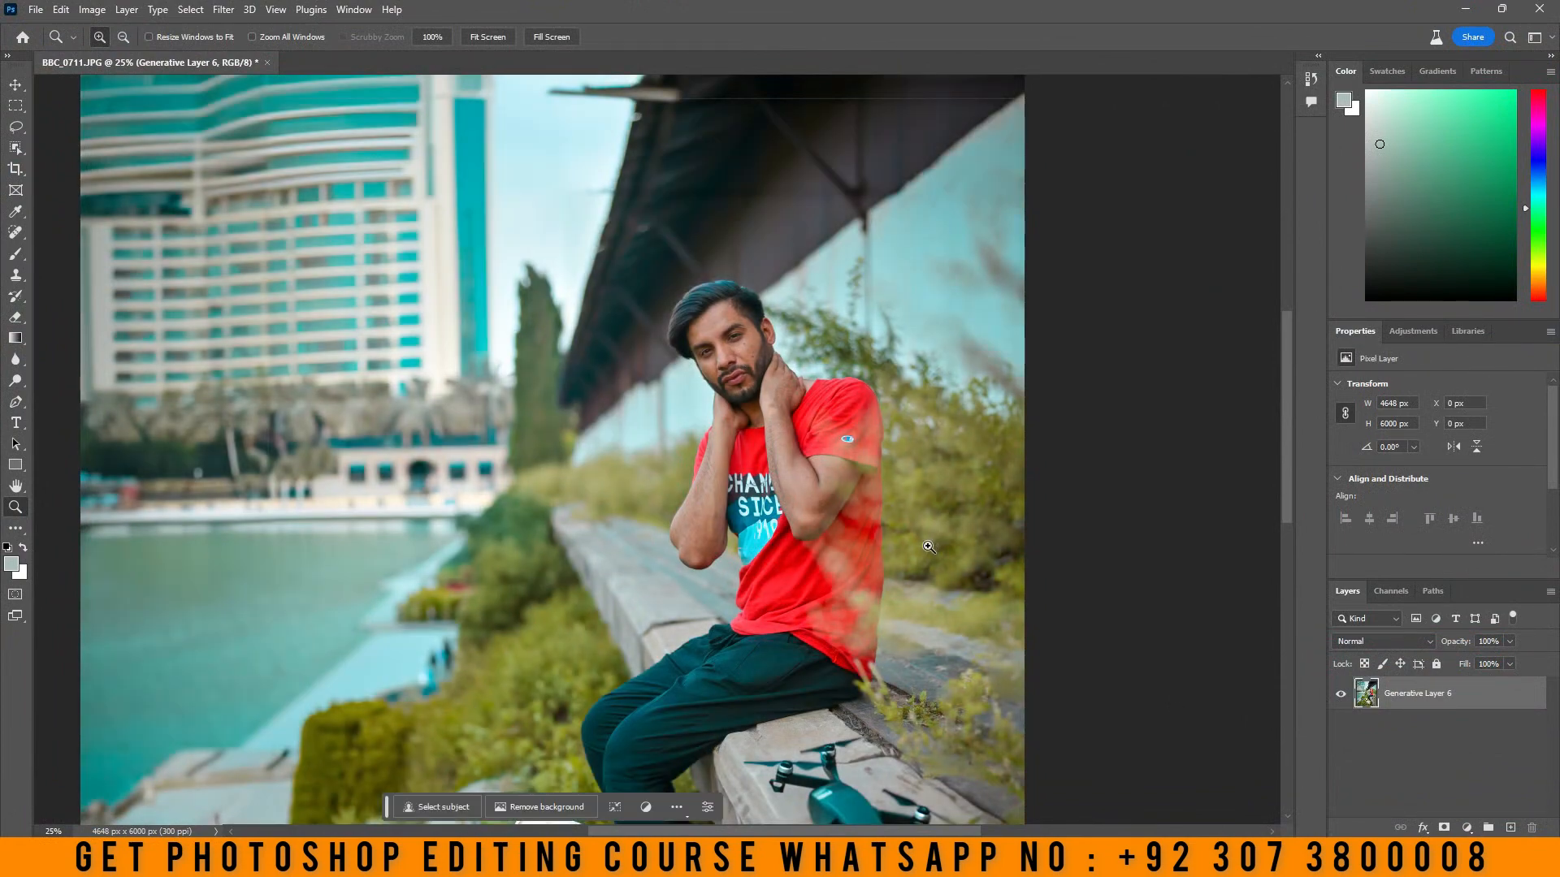
- Examine the color-graded photo up close around the man and as a whole picture
right_click(777, 360)
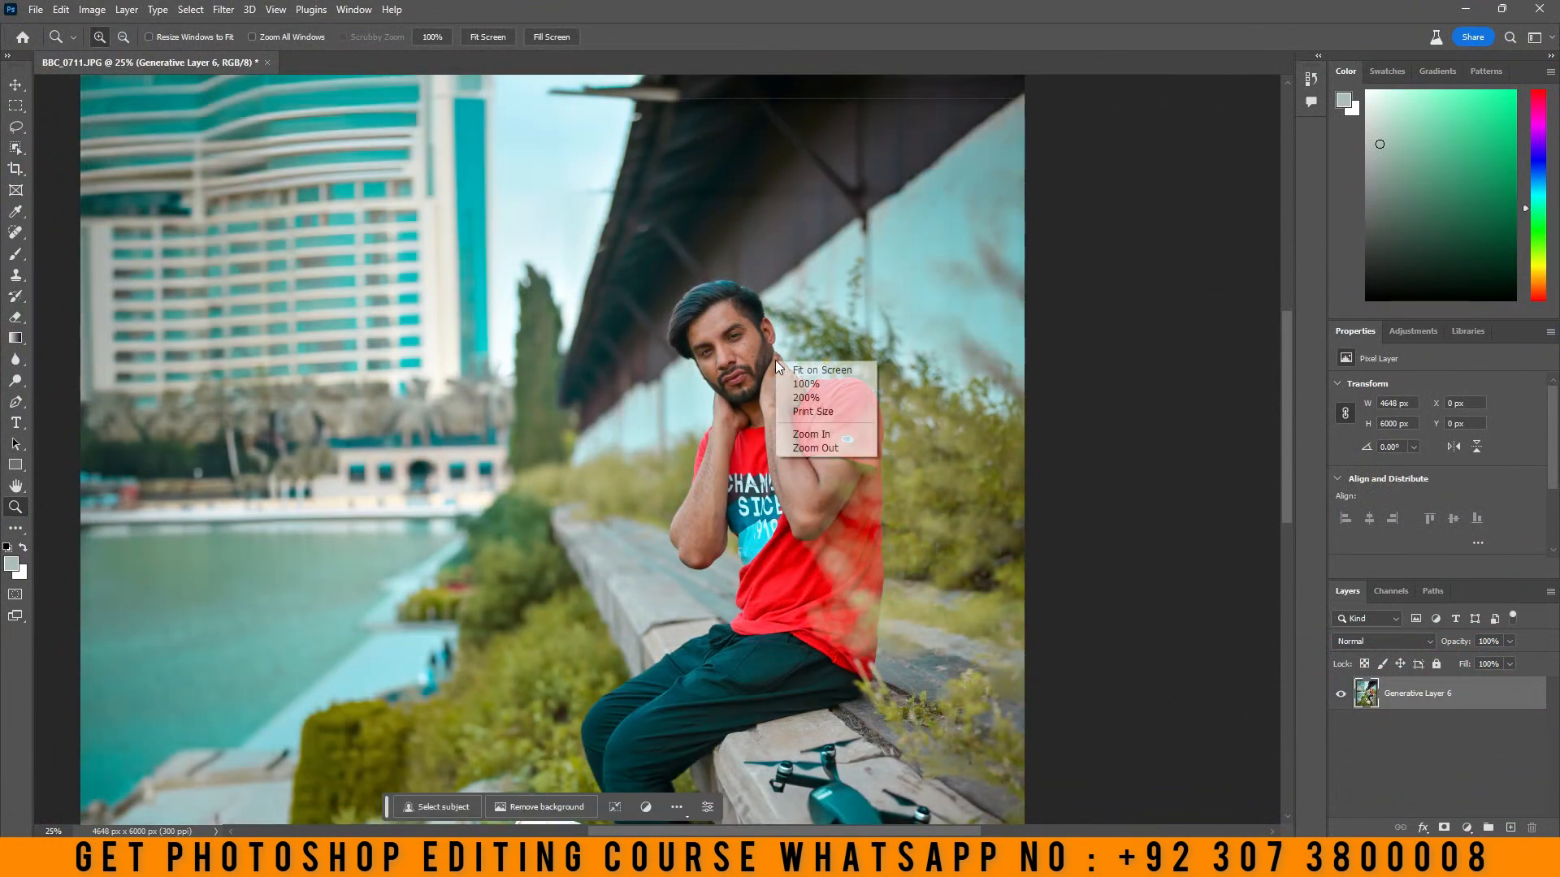
left_click(789, 370)
left_click(756, 287)
left_click(756, 288)
left_click(757, 288)
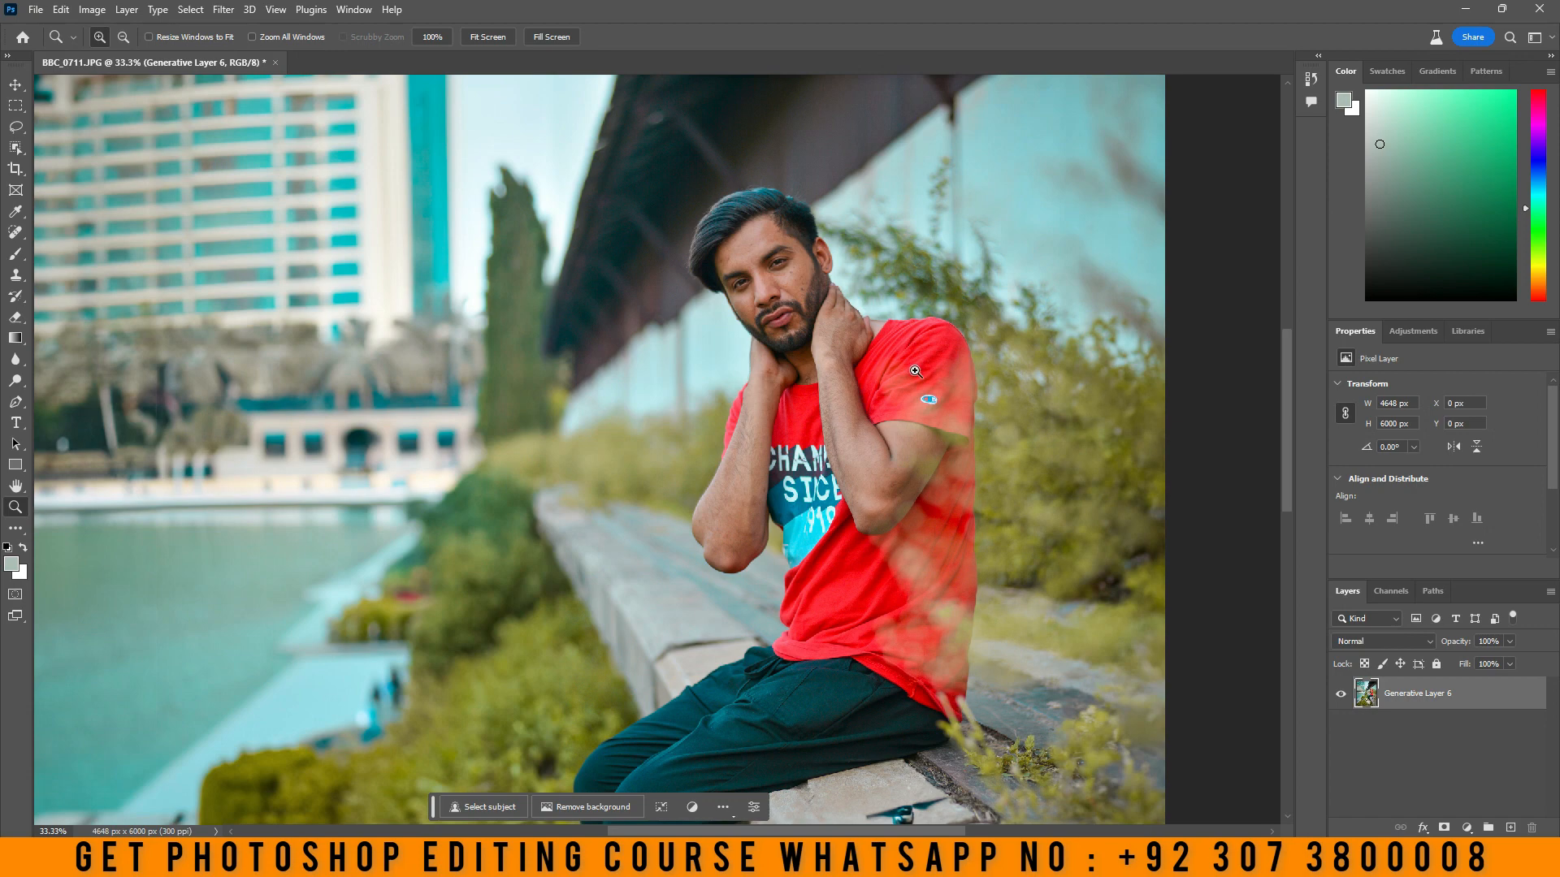
right_click(733, 329)
left_click(741, 339)
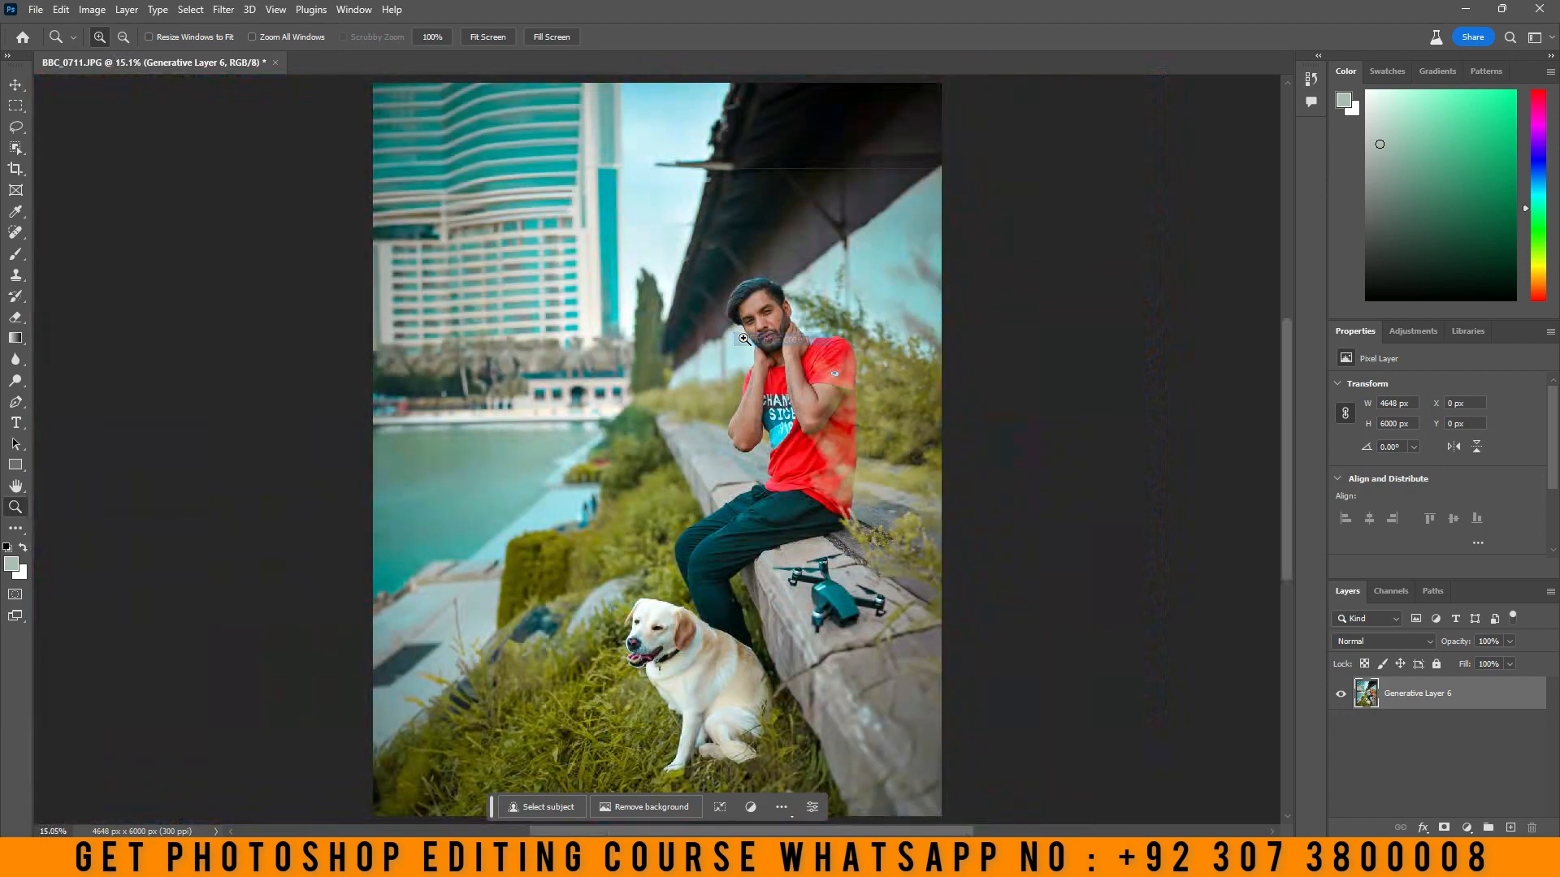
right_click(815, 337)
left_click(851, 421)
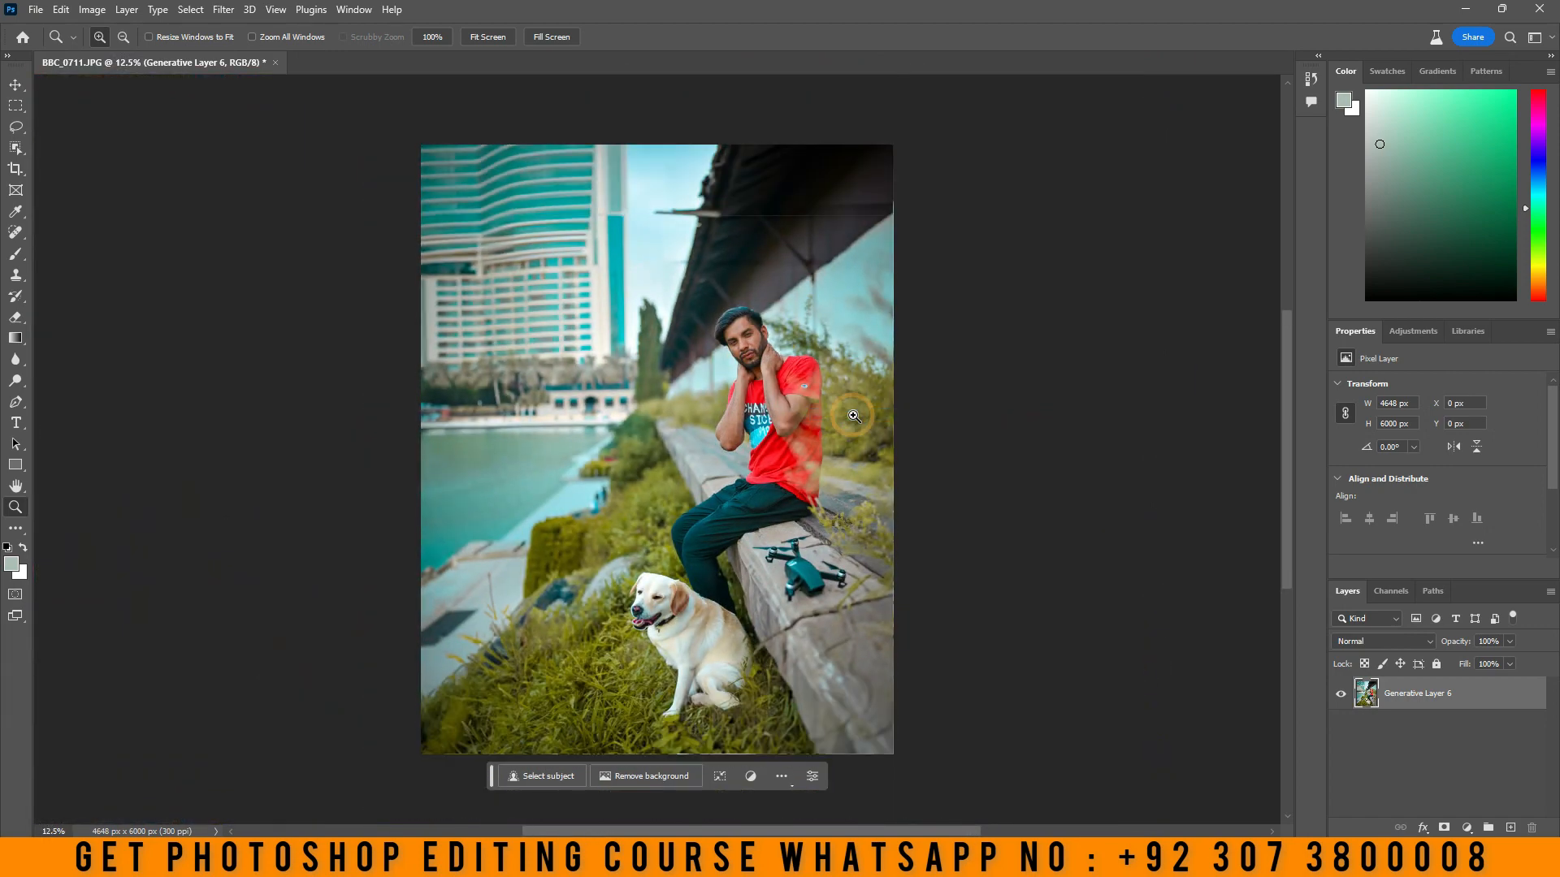